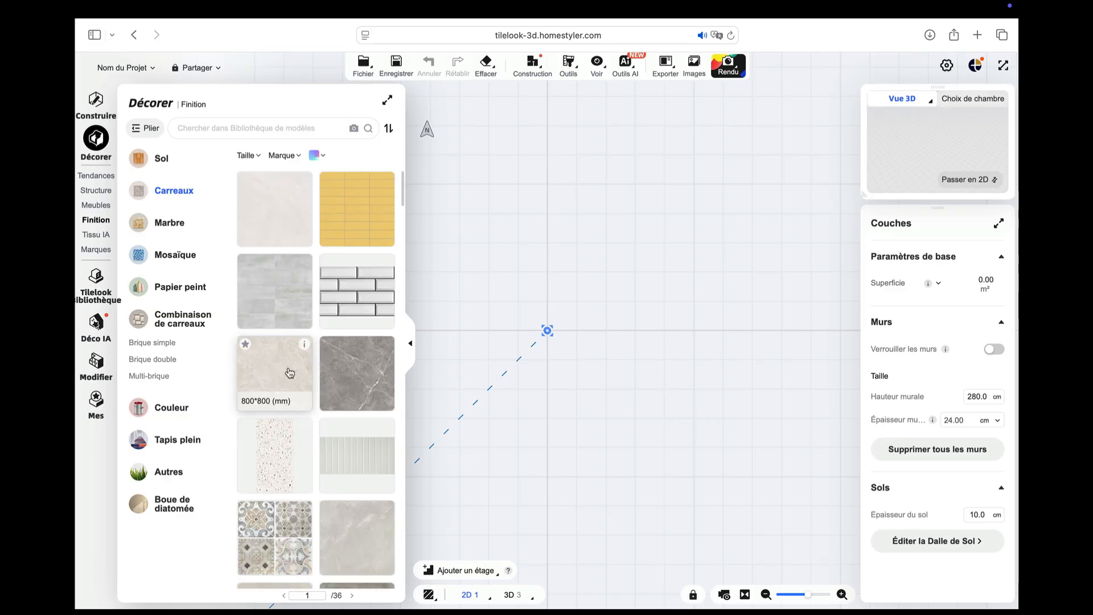
# - Browse the tile finishes and the colour swatches in the decoration library
pyautogui.scroll(-5, 290, 373)
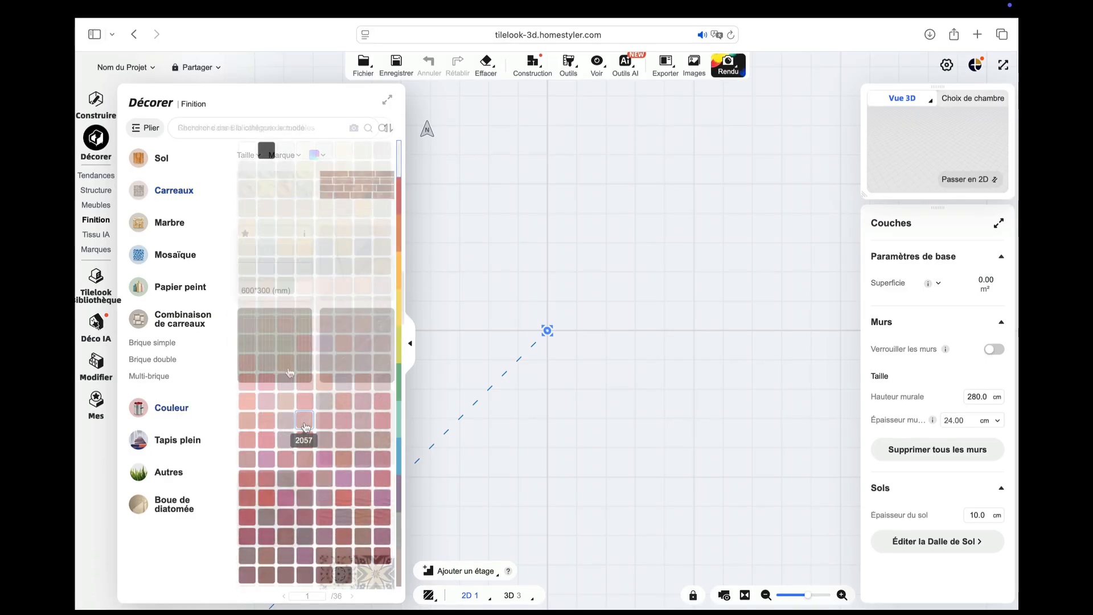
pyautogui.scroll(-4, 305, 427)
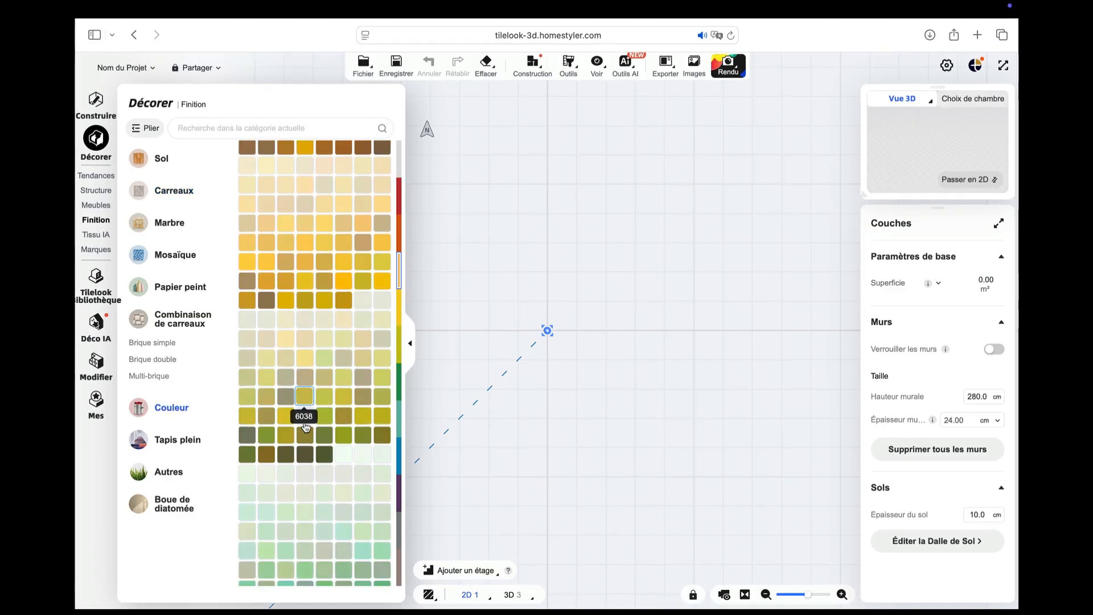
pyautogui.scroll(-6, 306, 426)
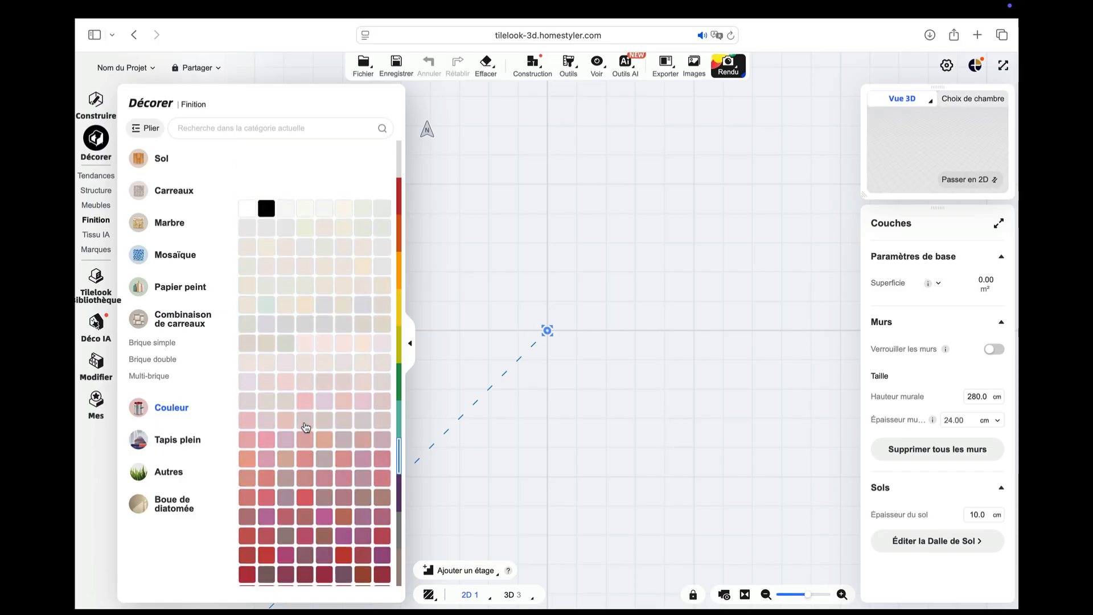
pyautogui.scroll(-15, 306, 427)
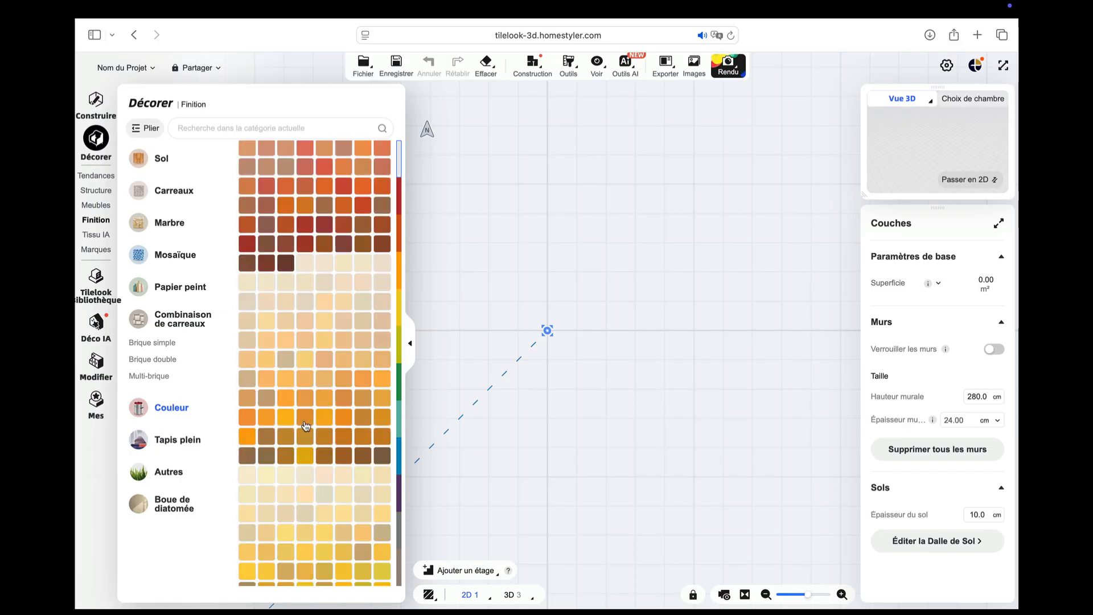
pyautogui.scroll(-15, 306, 427)
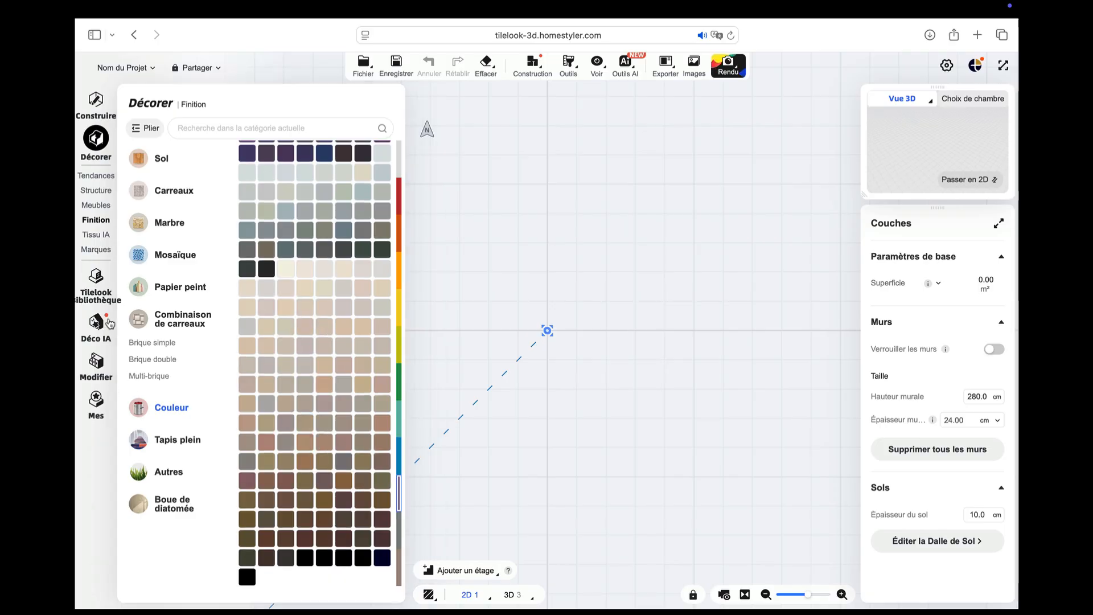
# - Examine the 3D model categories of the Tilelook library, from bathroom taps to glass tiles
pyautogui.click(103, 291)
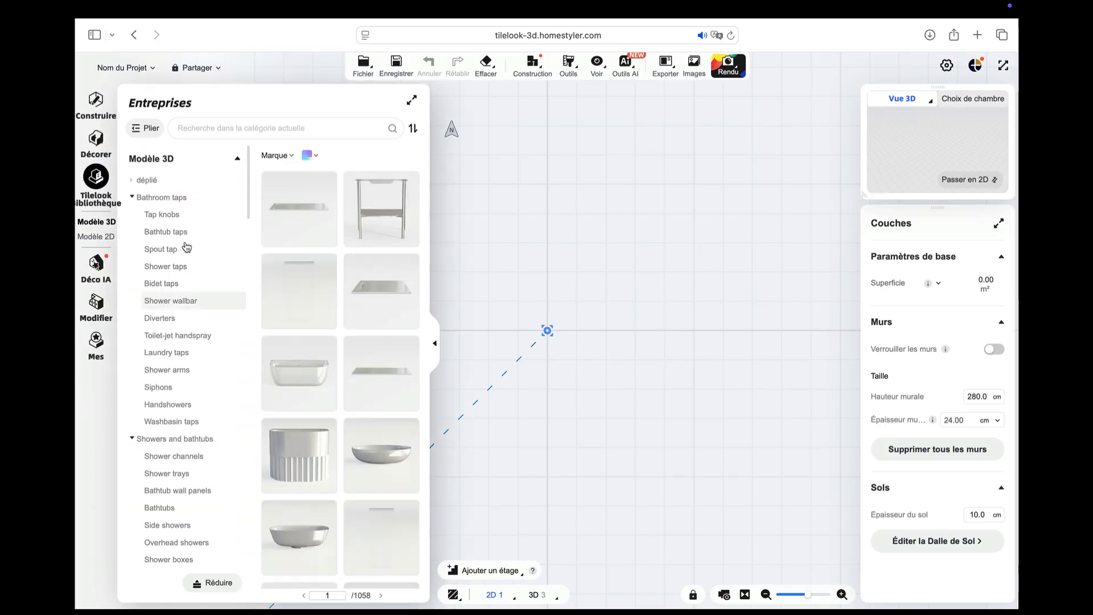
pyautogui.scroll(-2, 190, 257)
pyautogui.scroll(-15, 189, 257)
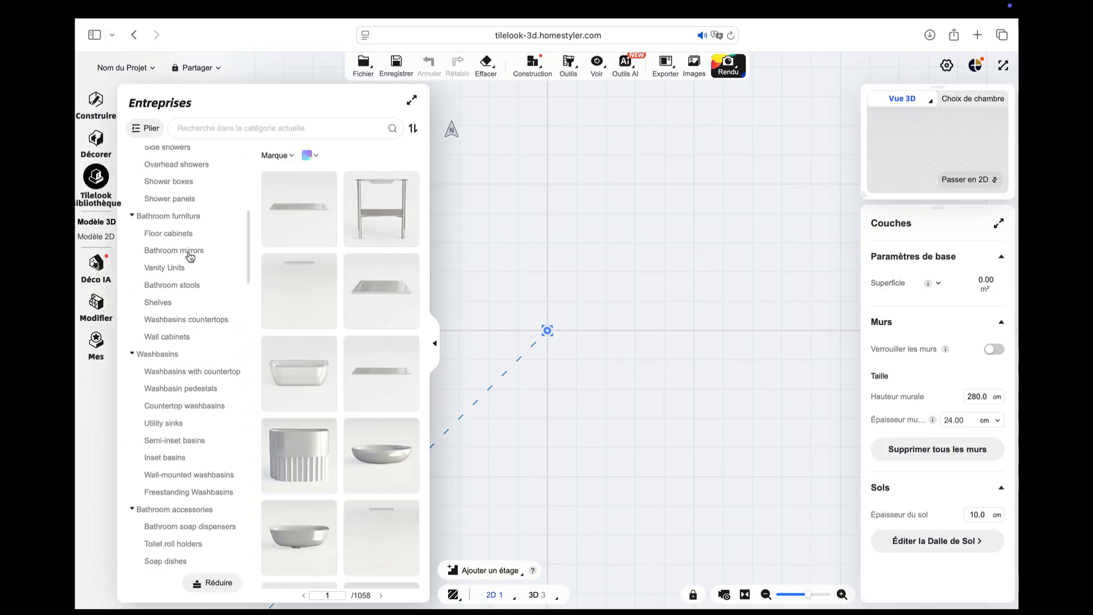
pyautogui.scroll(-6, 189, 257)
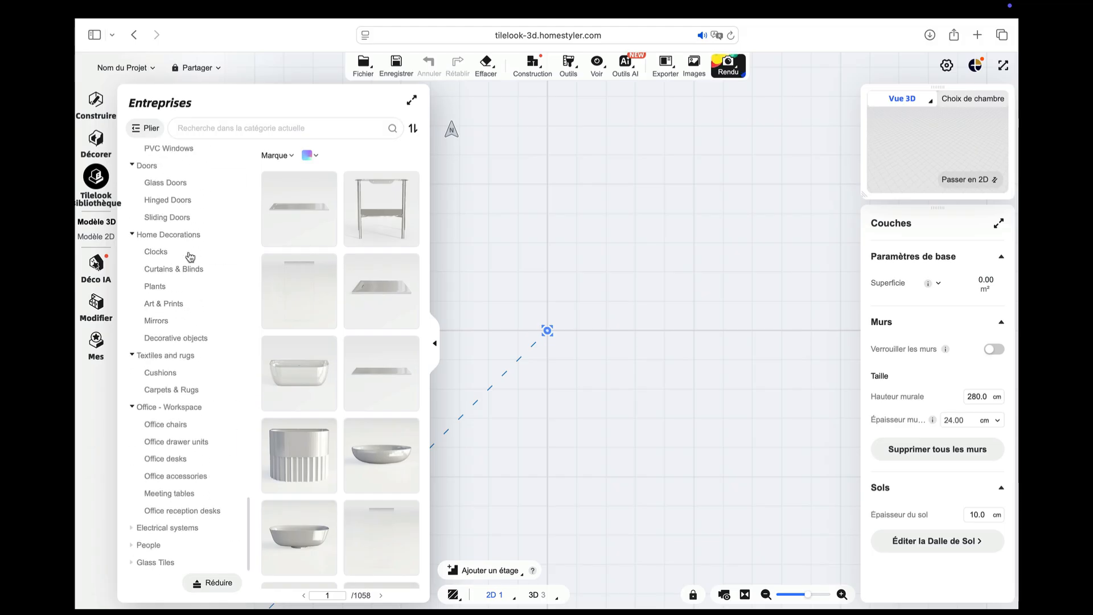
pyautogui.scroll(20, 190, 257)
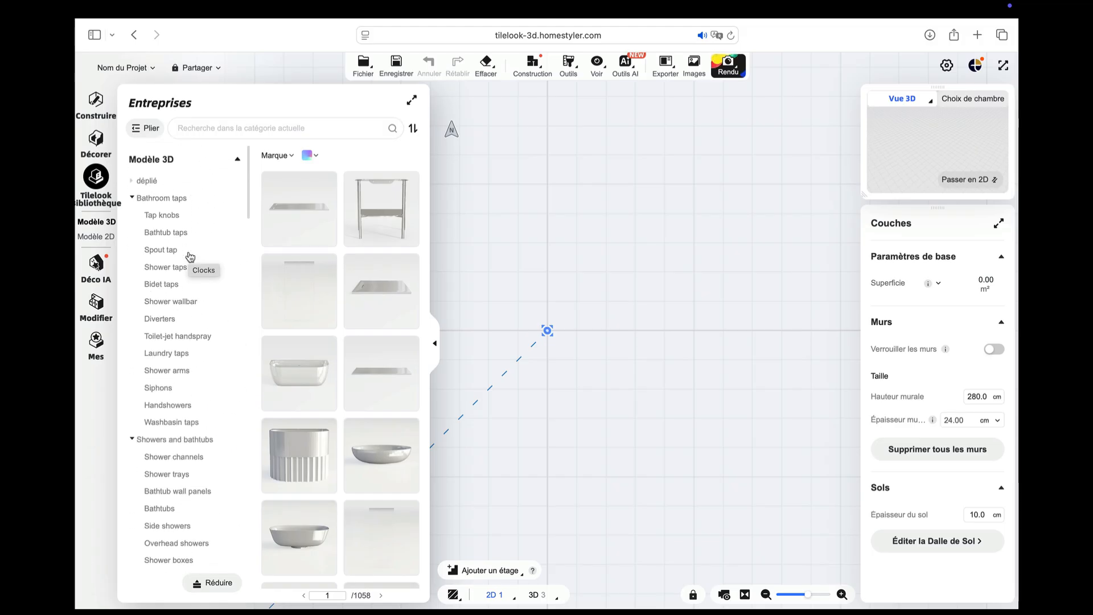
# - Show the 2D models of the Tilelook library and look through the brands in the Marque filter
pyautogui.click(96, 236)
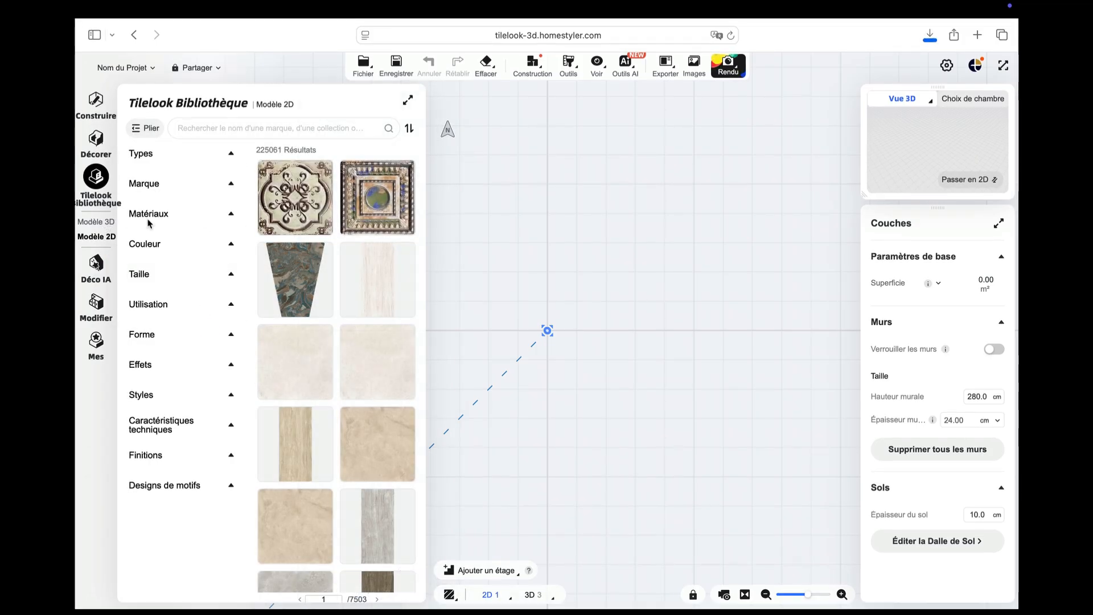
pyautogui.click(206, 187)
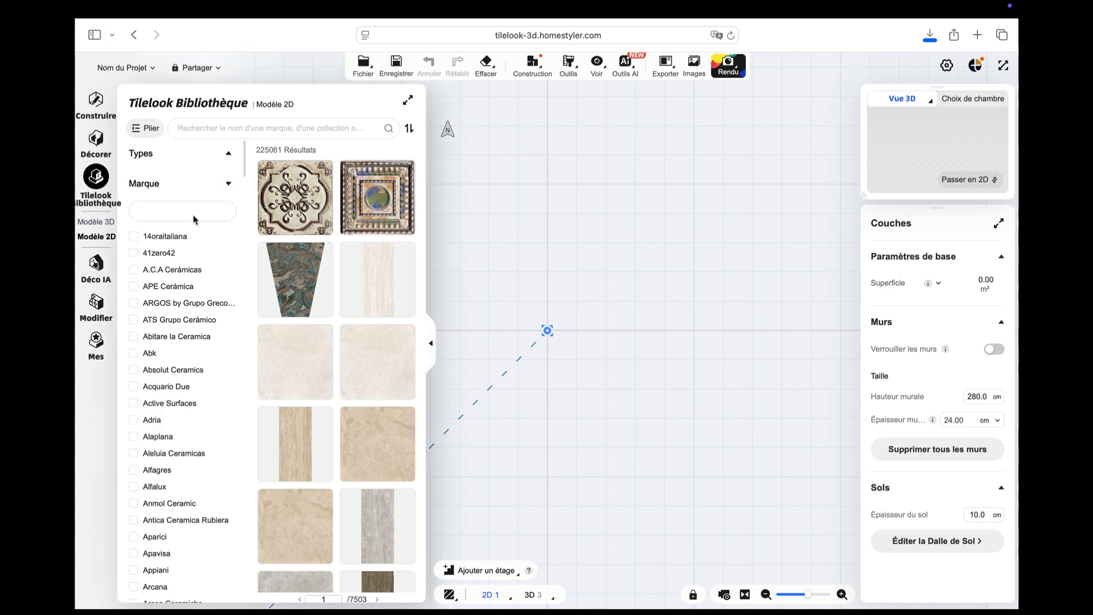
pyautogui.scroll(-15, 180, 330)
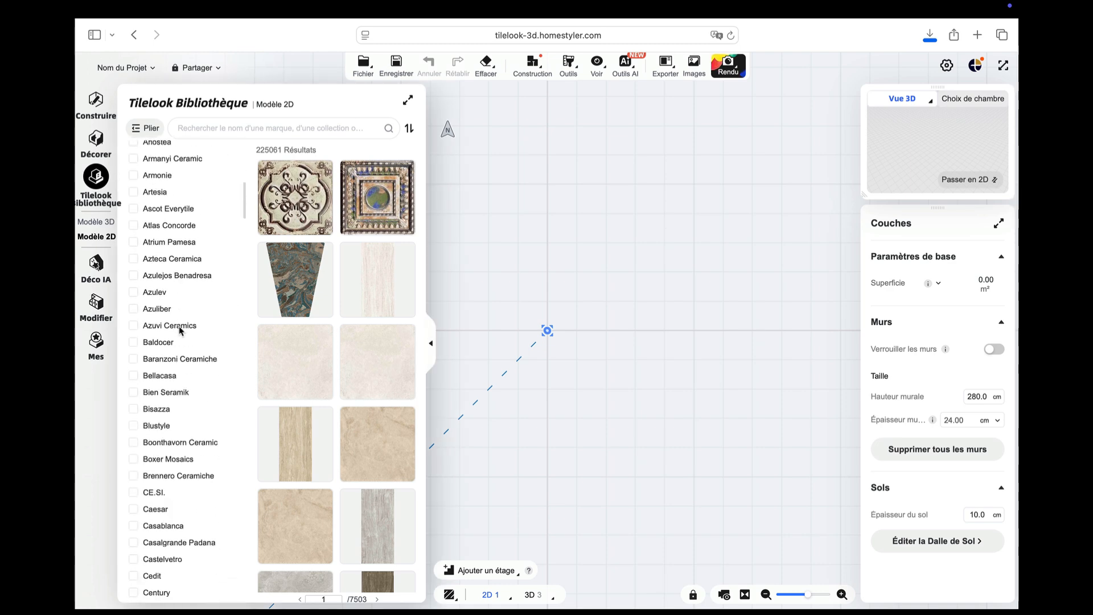
pyautogui.scroll(-20, 180, 330)
pyautogui.scroll(20, 180, 331)
pyautogui.scroll(3, 180, 330)
pyautogui.click(181, 326)
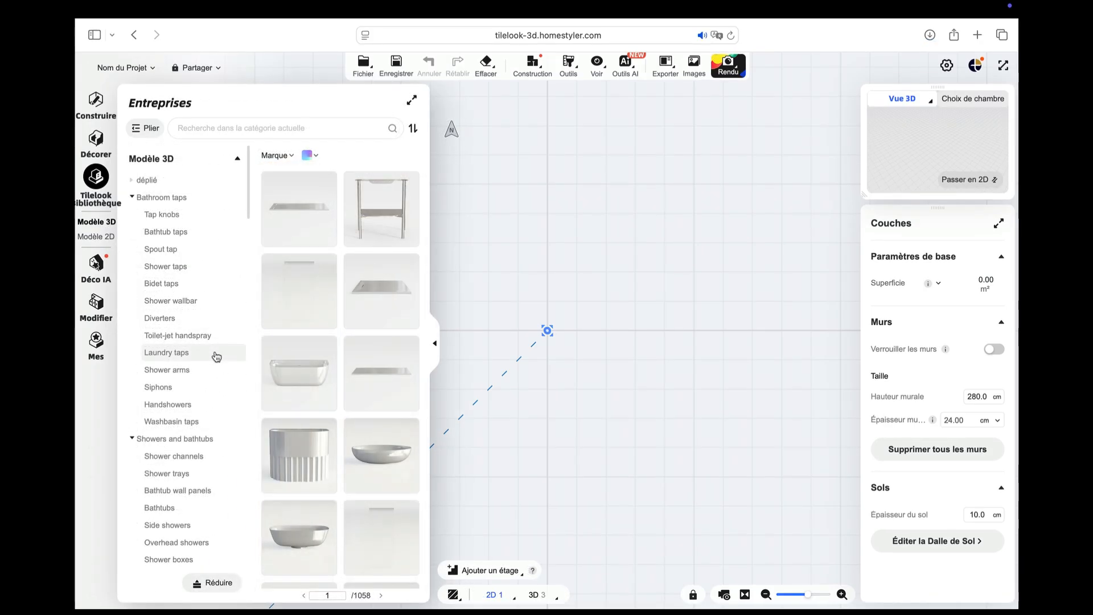
# - Look through the Tilelook 3D model categories again and view the Déco IA templates for a single room
pyautogui.scroll(-5, 217, 356)
pyautogui.scroll(-10, 216, 356)
pyautogui.scroll(10, 216, 356)
pyautogui.click(95, 264)
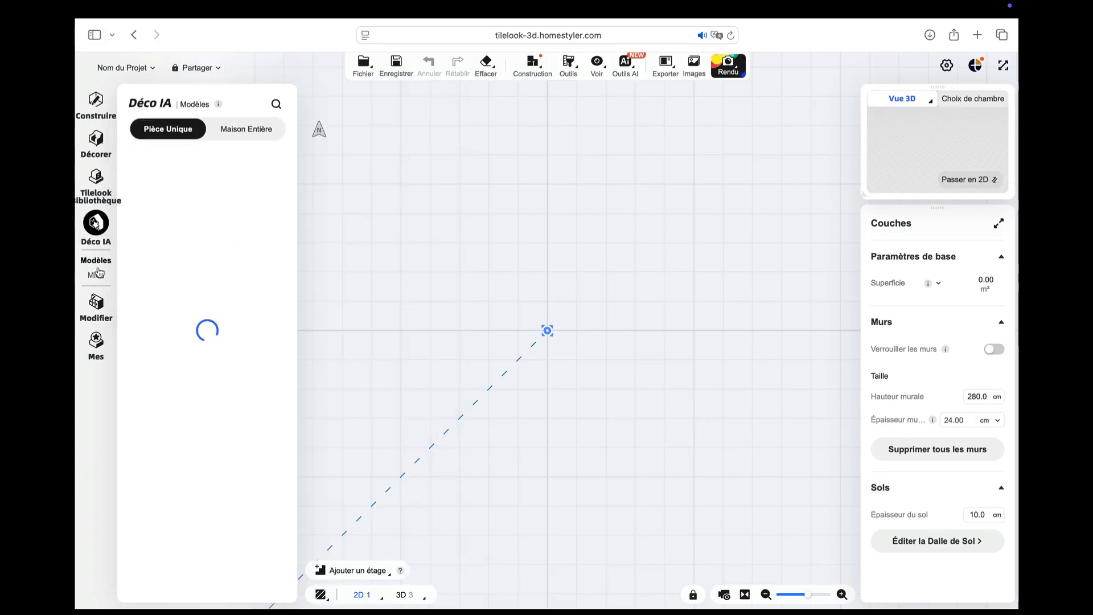
pyautogui.click(97, 200)
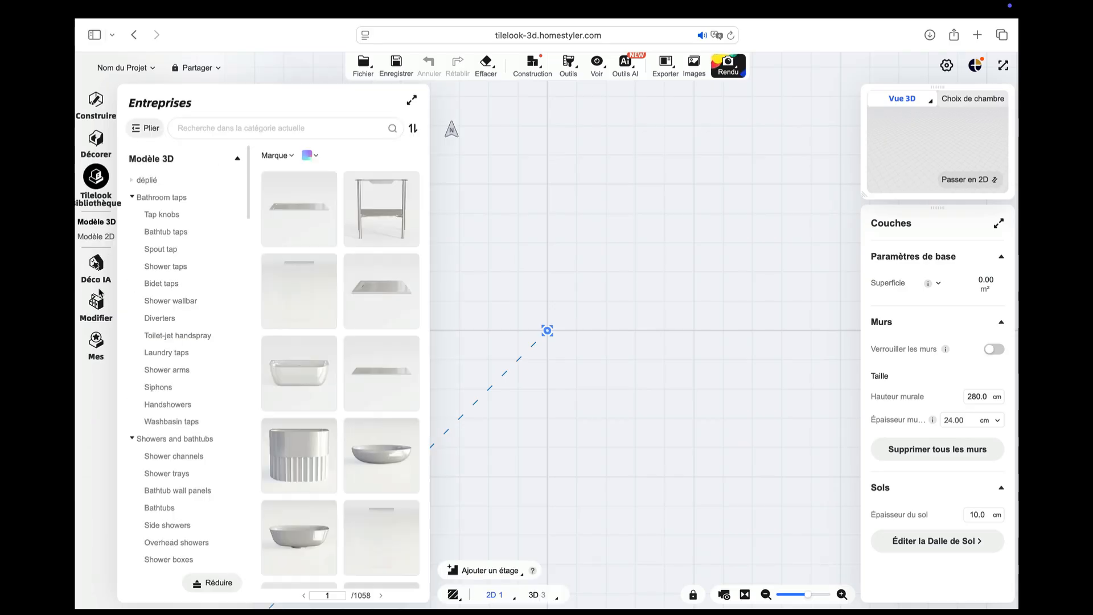
# - Create a favourites group named "salle de bain" and open it
pyautogui.click(98, 341)
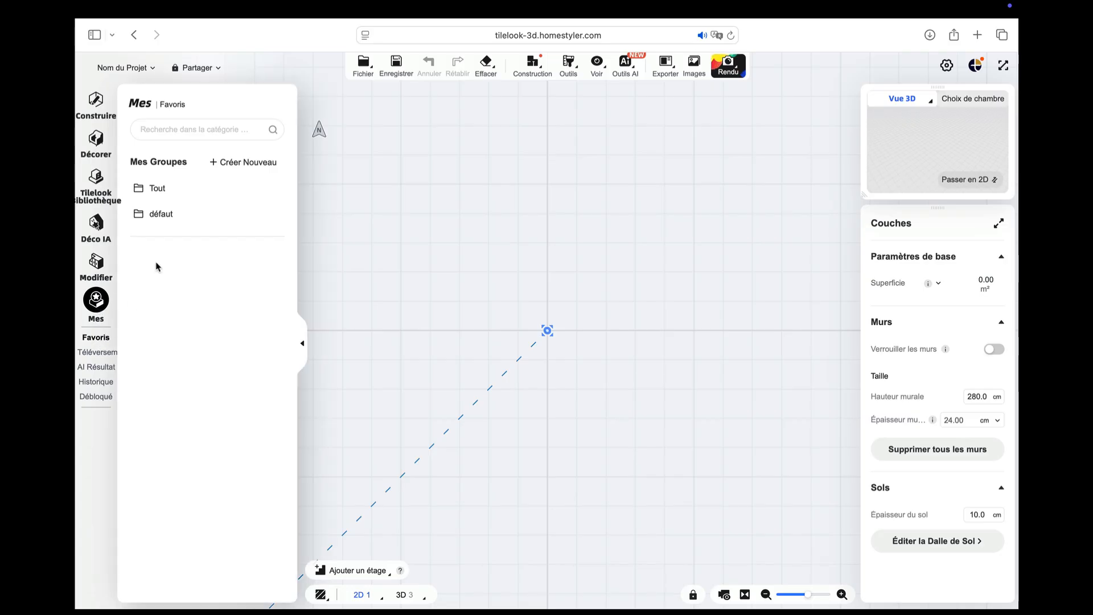
pyautogui.click(167, 191)
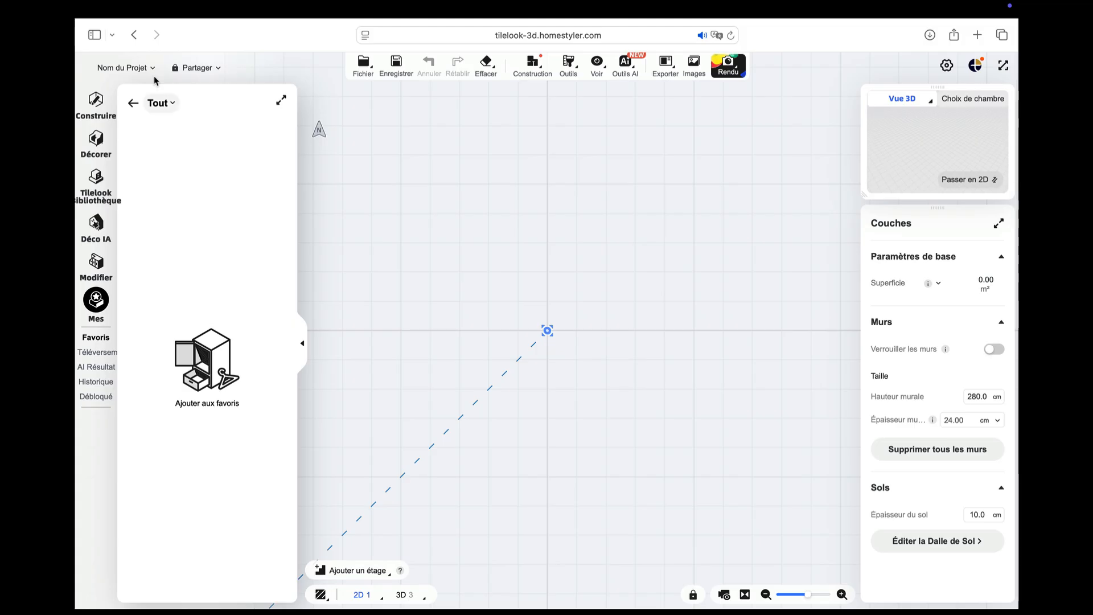
pyautogui.click(133, 105)
pyautogui.click(220, 164)
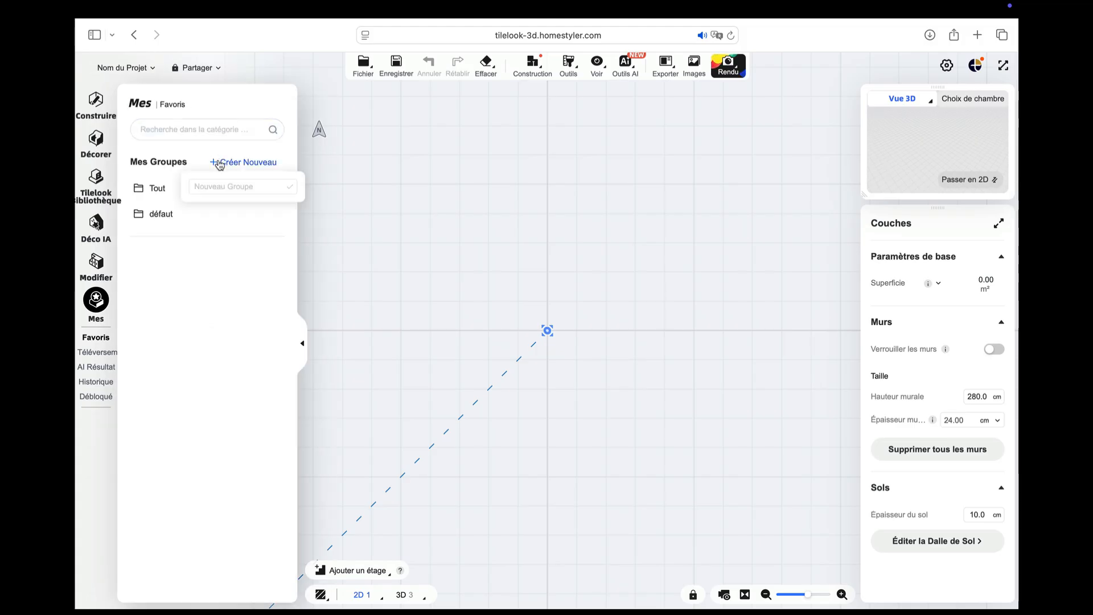
pyautogui.click(231, 192)
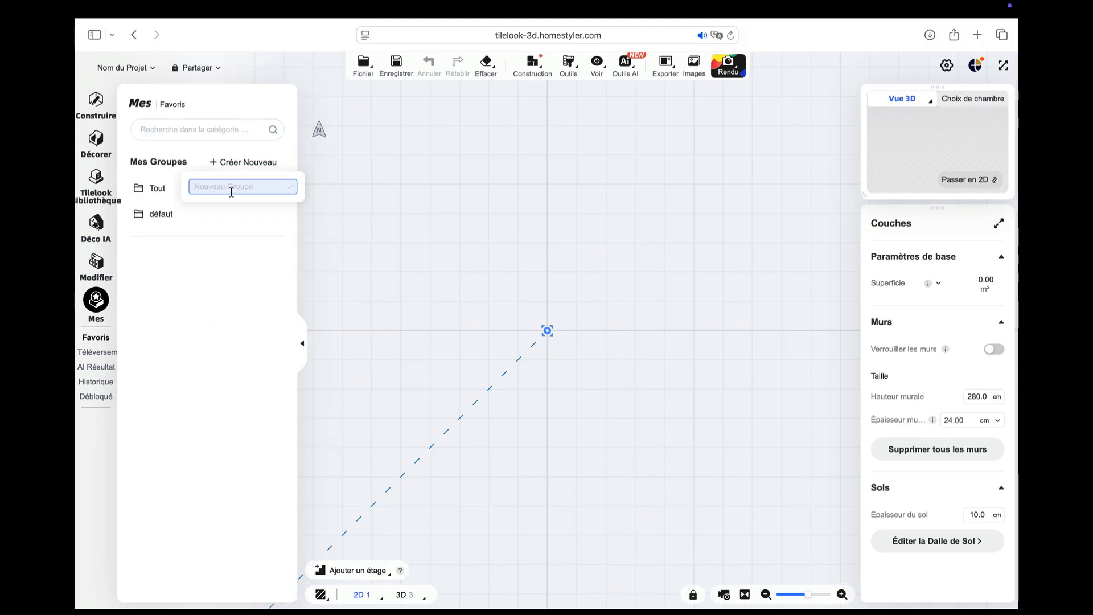
pyautogui.write('salle de bain')
pyautogui.press('Return')
pyautogui.click(211, 242)
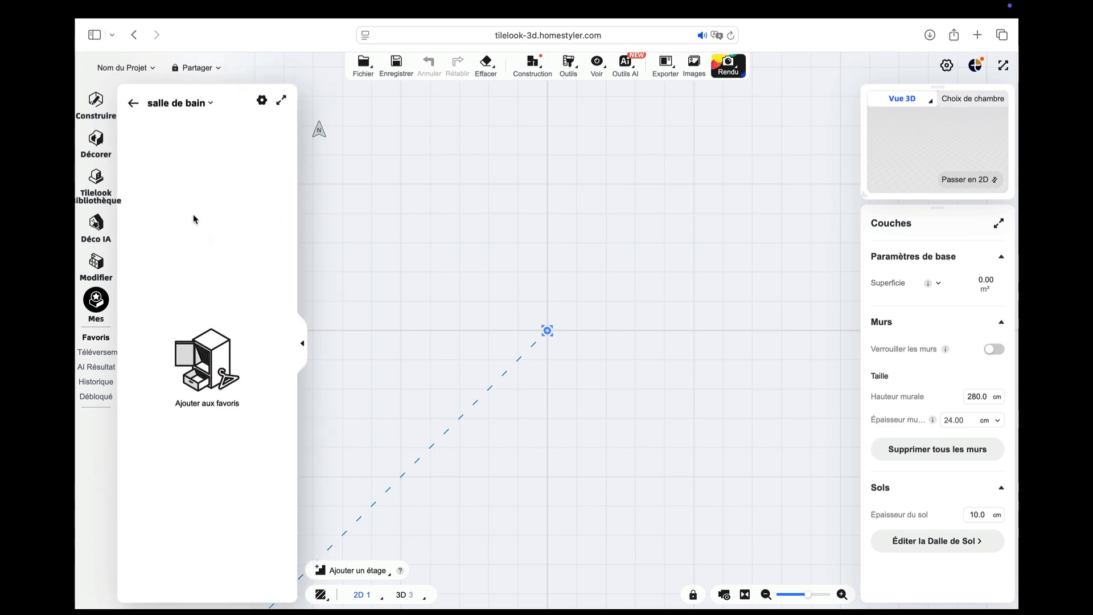
# - View the Tendances collections and the Structure category of the decoration library
pyautogui.click(100, 158)
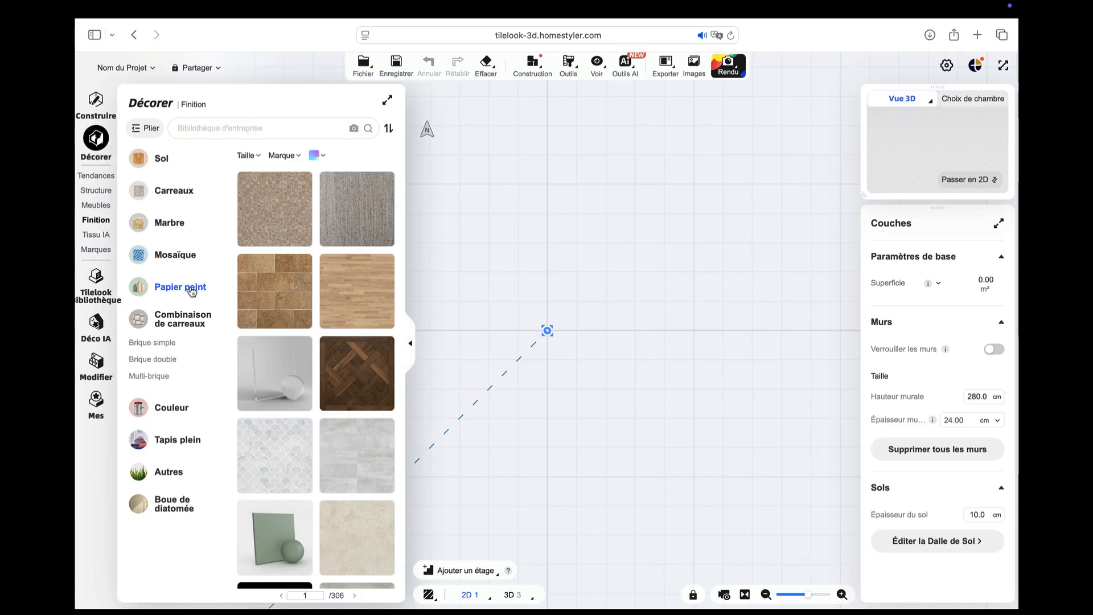
pyautogui.click(100, 179)
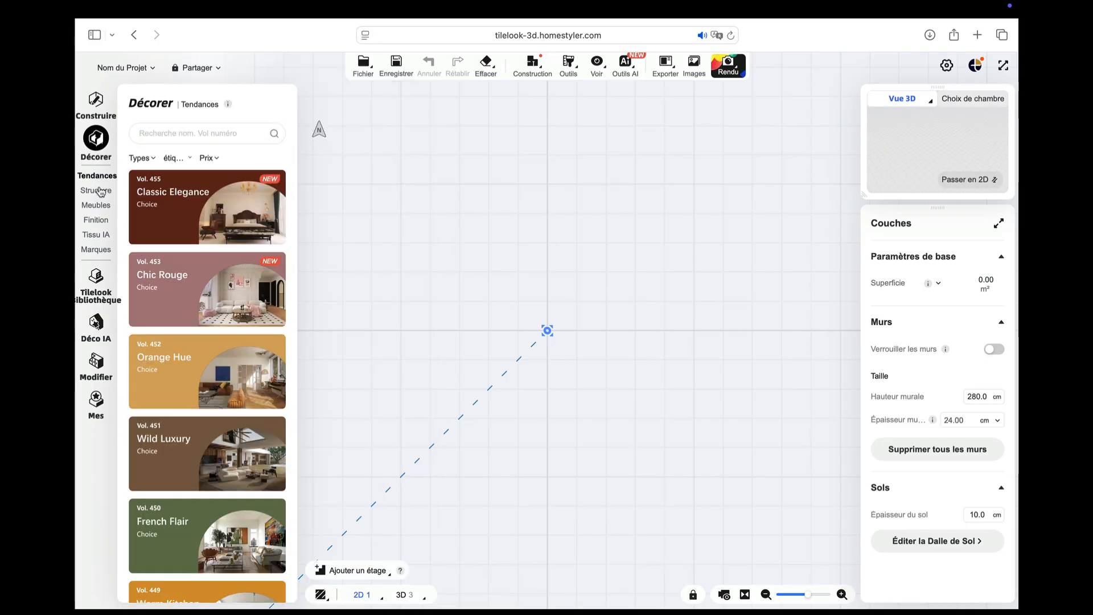
pyautogui.moveTo(102, 197)
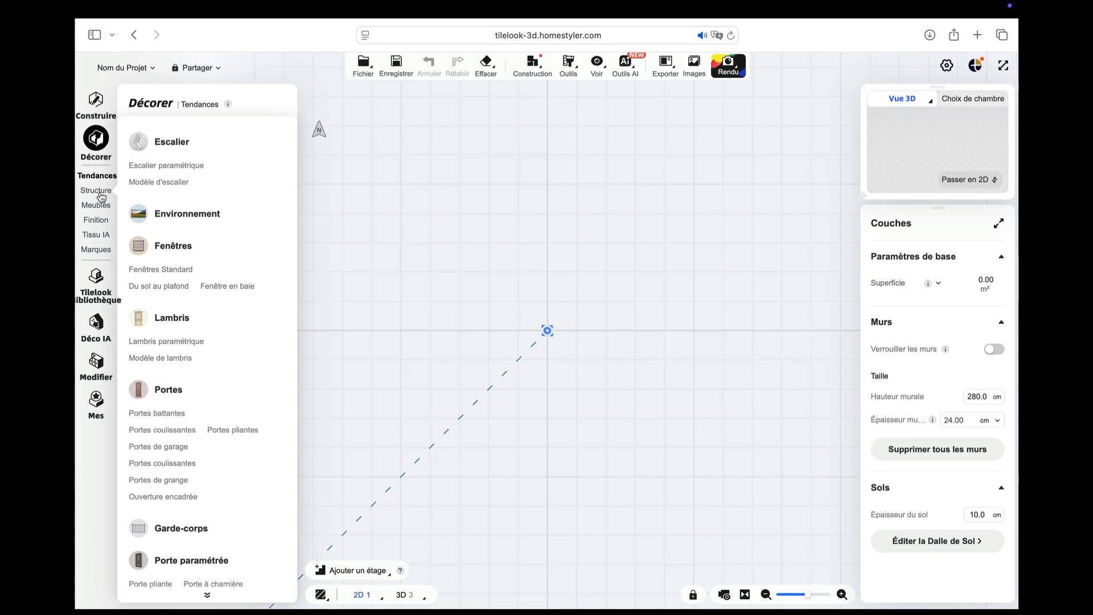
pyautogui.click(158, 134)
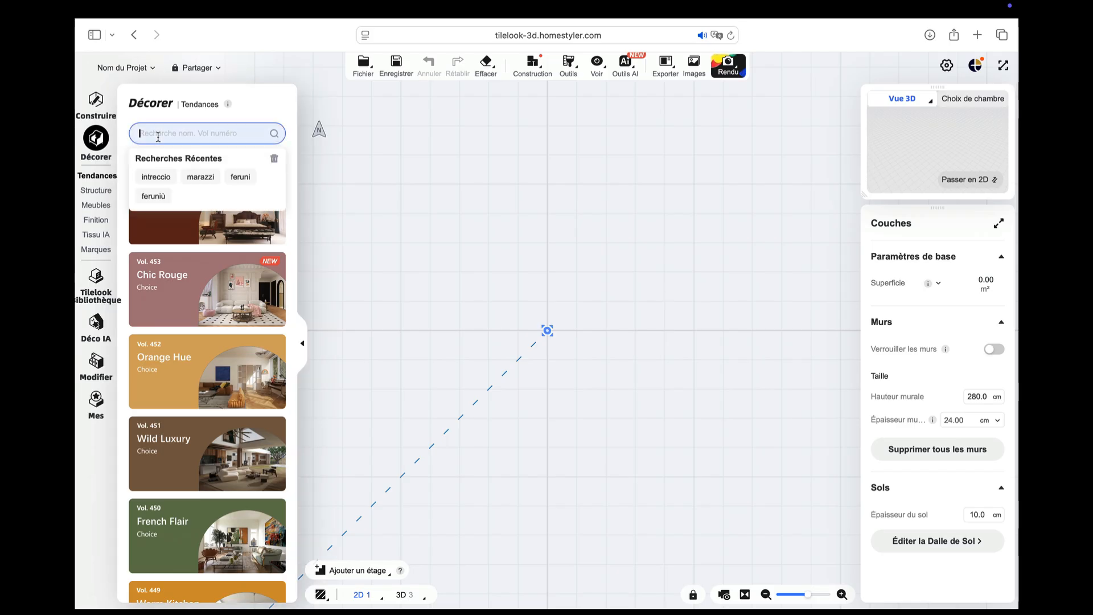
pyautogui.click(97, 190)
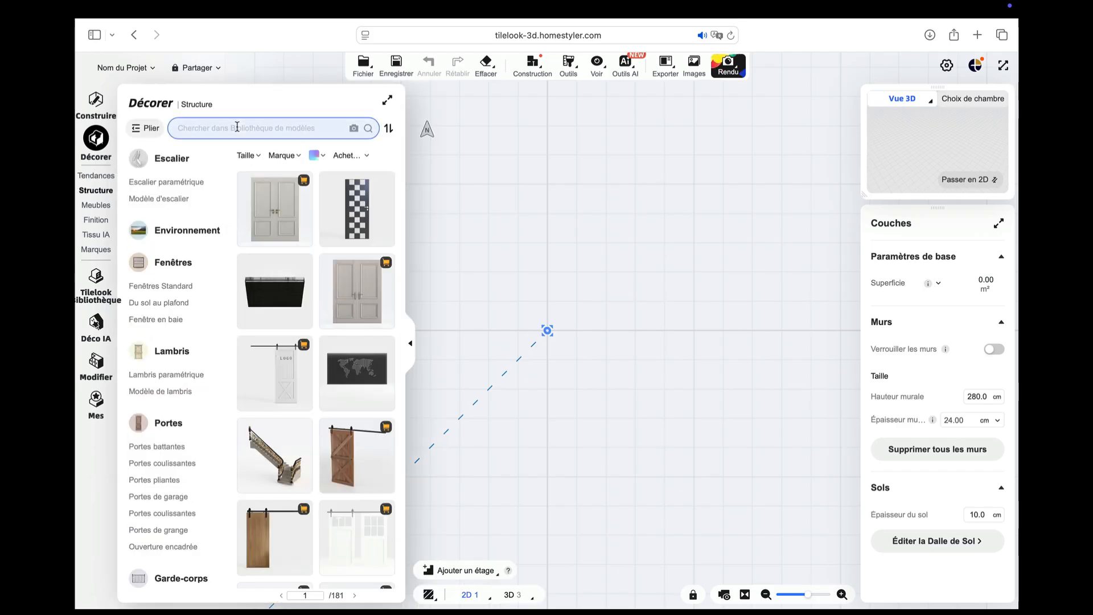
# - Search the decoration models for "bain" and replace that search with "douche"
pyautogui.click(237, 127)
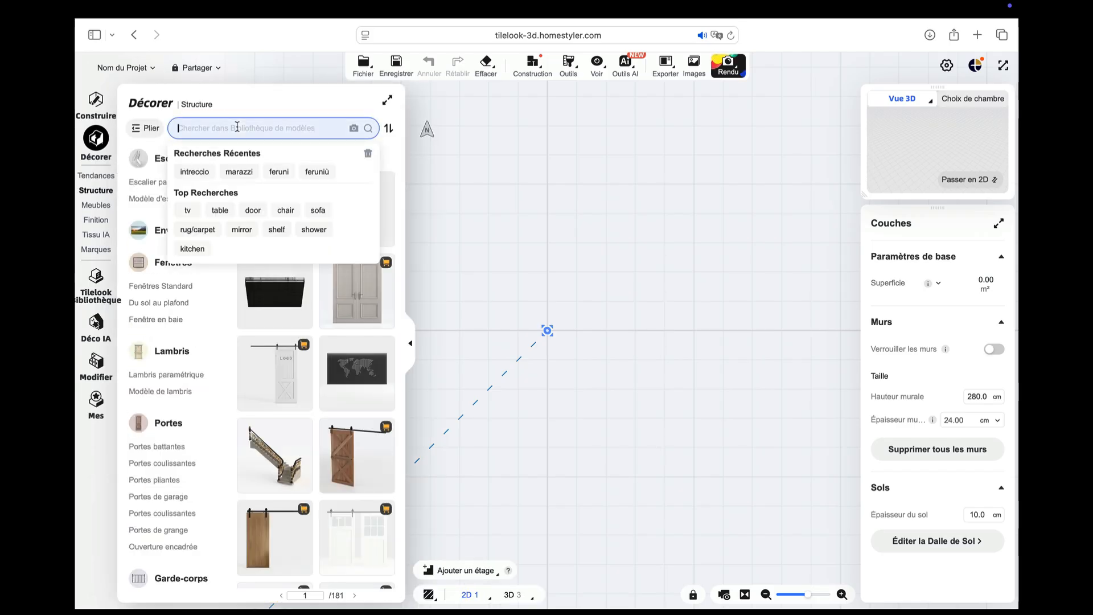
pyautogui.write('bain')
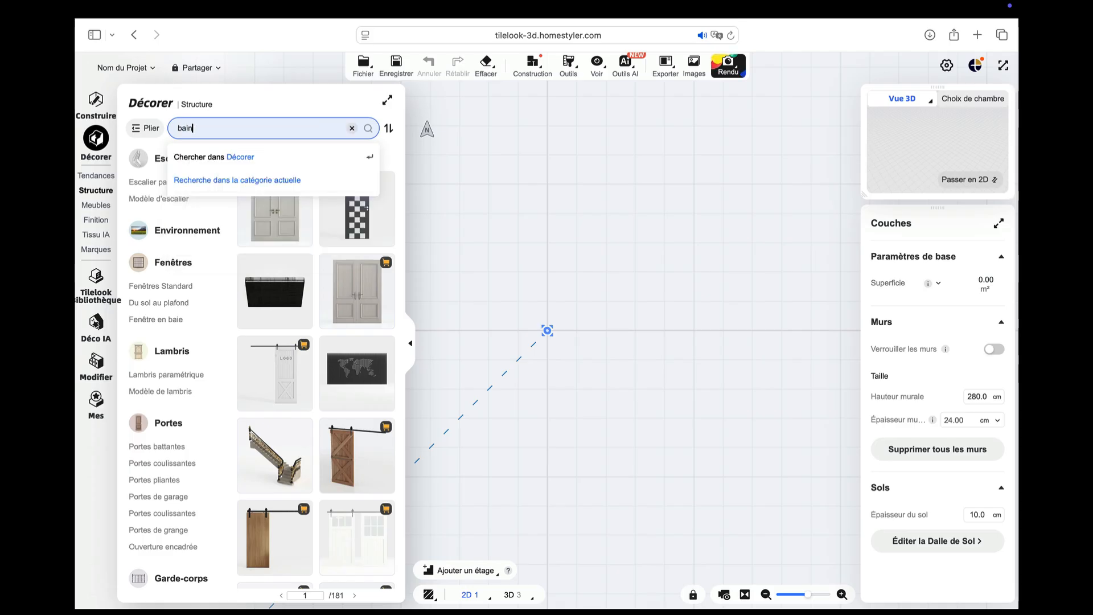
pyautogui.press('Return')
pyautogui.click(214, 128)
pyautogui.write('sal')
pyautogui.press('BackSpace')
pyautogui.press('BackSpace')
pyautogui.press('BackSpace')
pyautogui.write('douche')
pyautogui.press('Return')
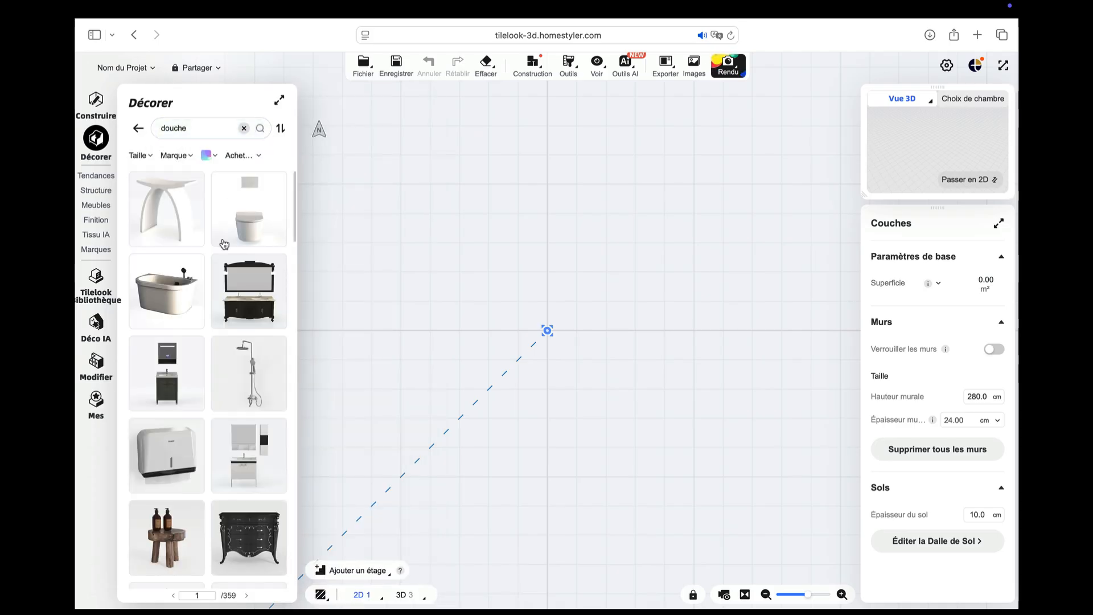
# - Add the 120*70*80 cm bathtub from the douche results to the "salle de bain" favourites group
pyautogui.scroll(-10, 167, 292)
pyautogui.scroll(-5, 168, 292)
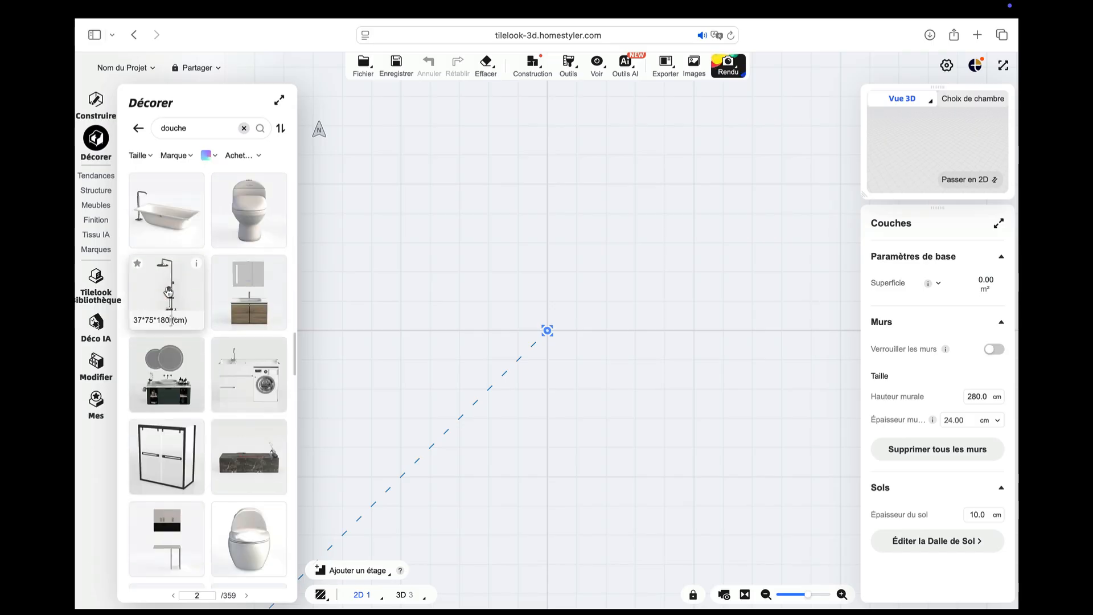
pyautogui.scroll(-10, 168, 292)
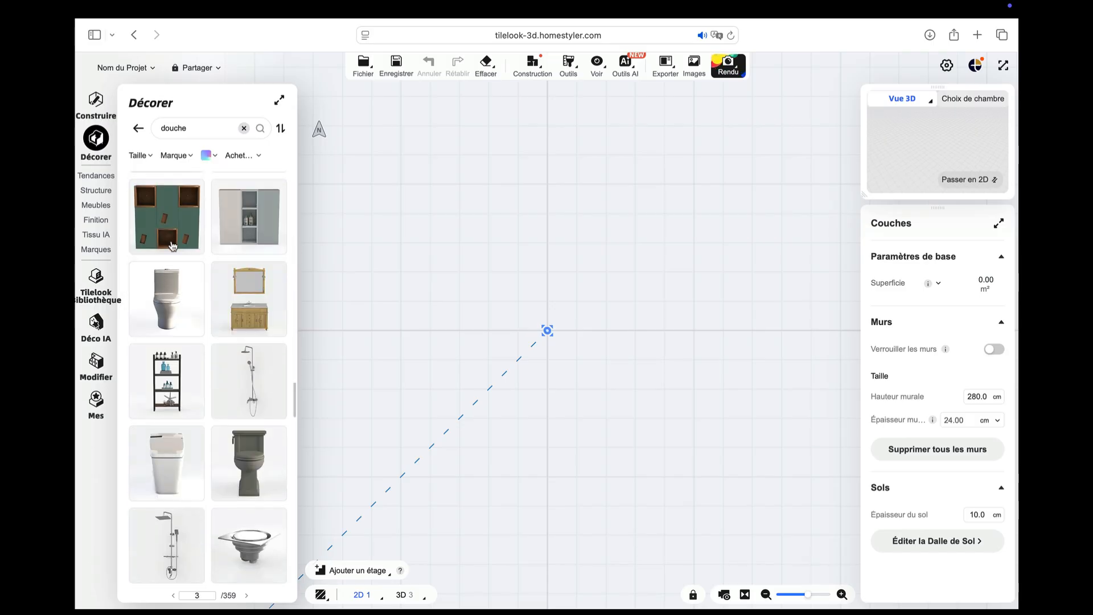
pyautogui.scroll(20, 167, 262)
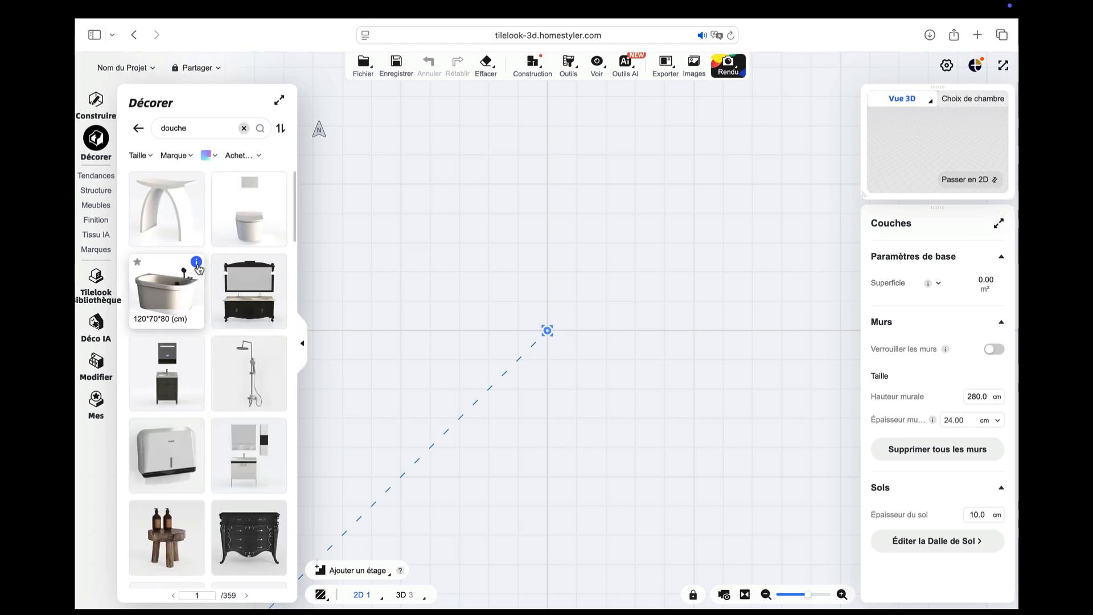
pyautogui.click(137, 262)
pyautogui.click(176, 333)
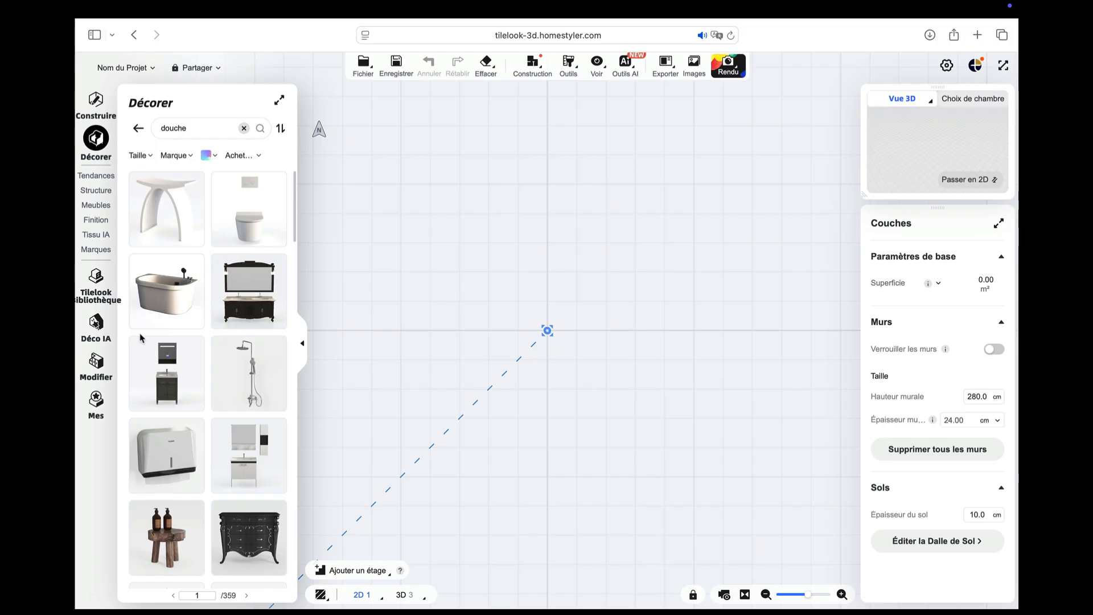
# - Check the bathtub saved in the "salle de bain" favourites group and switch to the construction tools
pyautogui.click(112, 419)
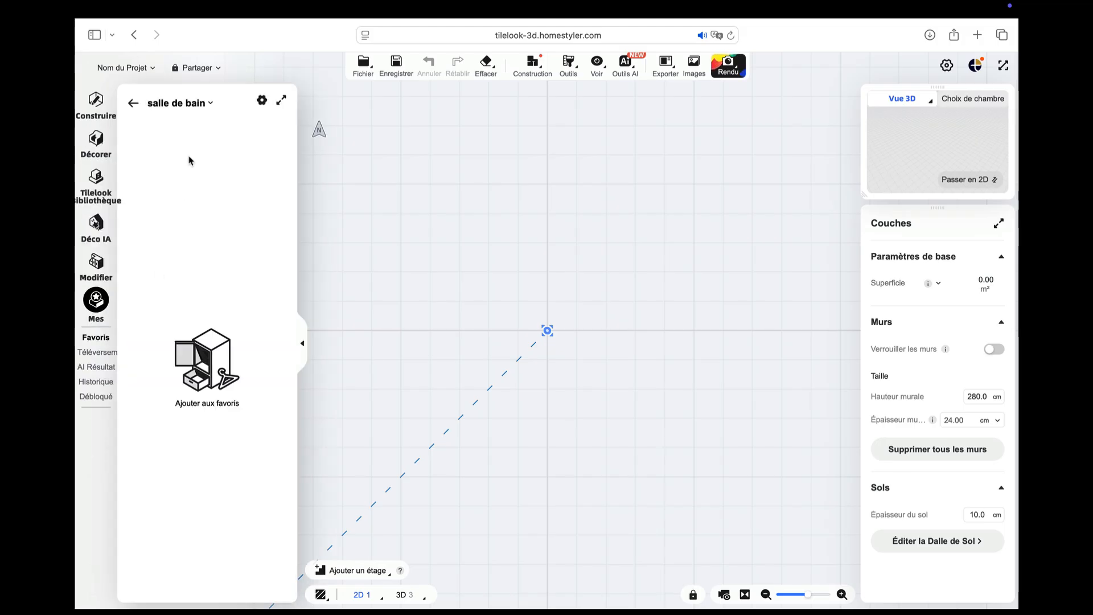
pyautogui.click(188, 103)
pyautogui.click(165, 246)
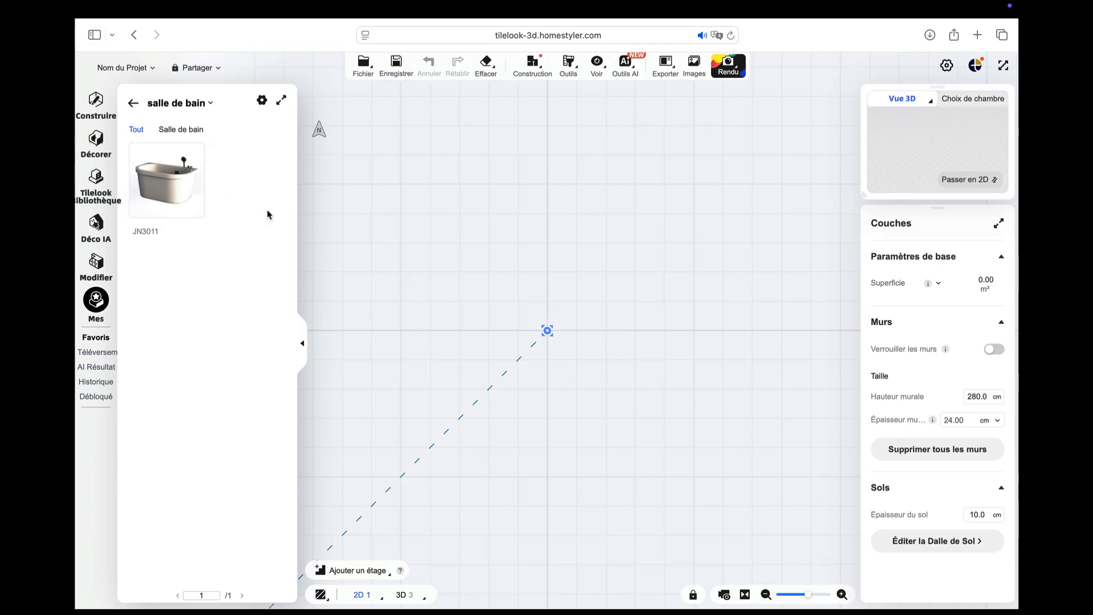
pyautogui.click(99, 111)
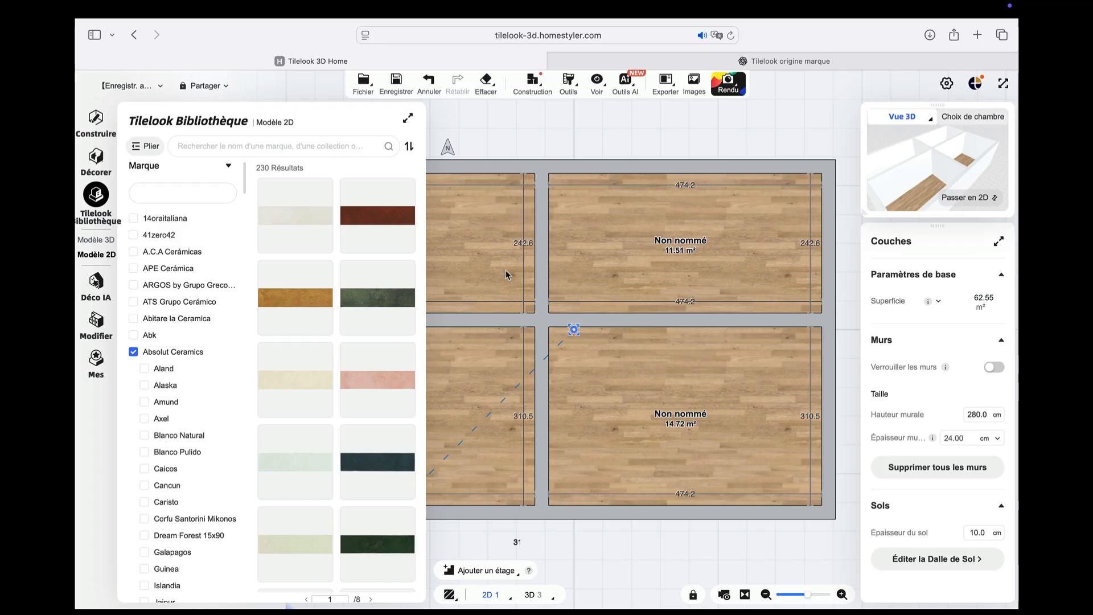
# - Browse the Absolut Ceramics tiles and apply the dark red 75*30 mm tile to the floor of the lower-left room
pyautogui.moveTo(656, 2)
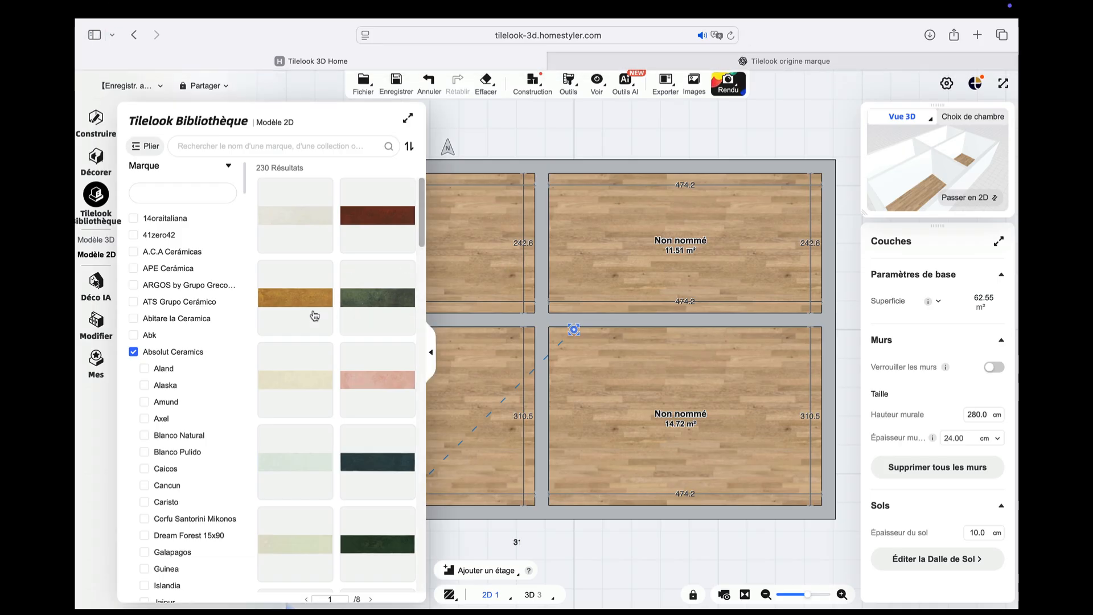
pyautogui.scroll(-5, 319, 319)
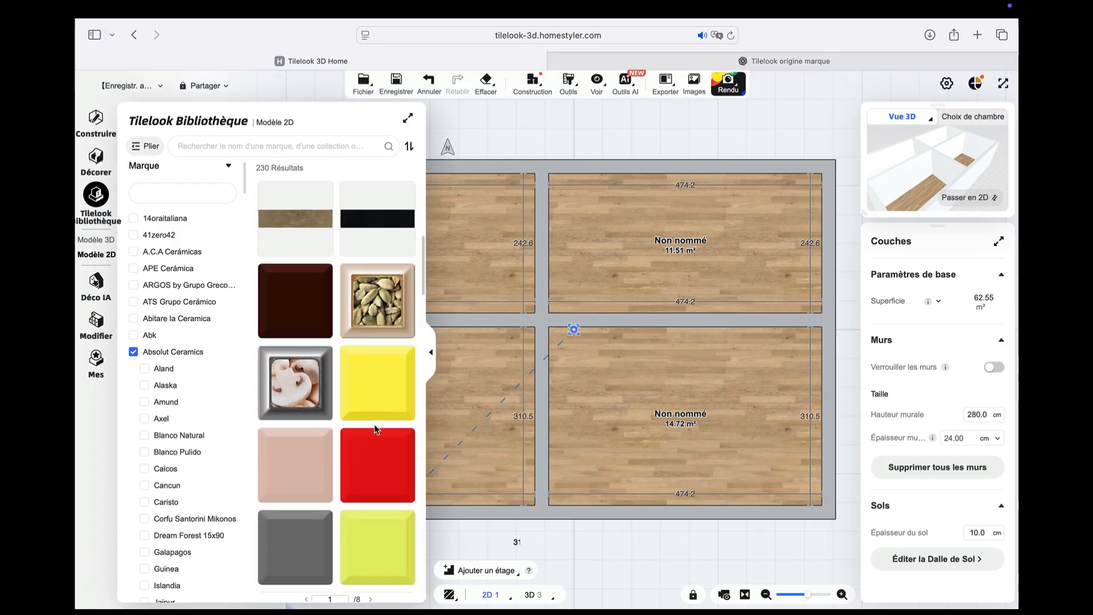
pyautogui.scroll(-15, 364, 399)
pyautogui.scroll(-10, 376, 429)
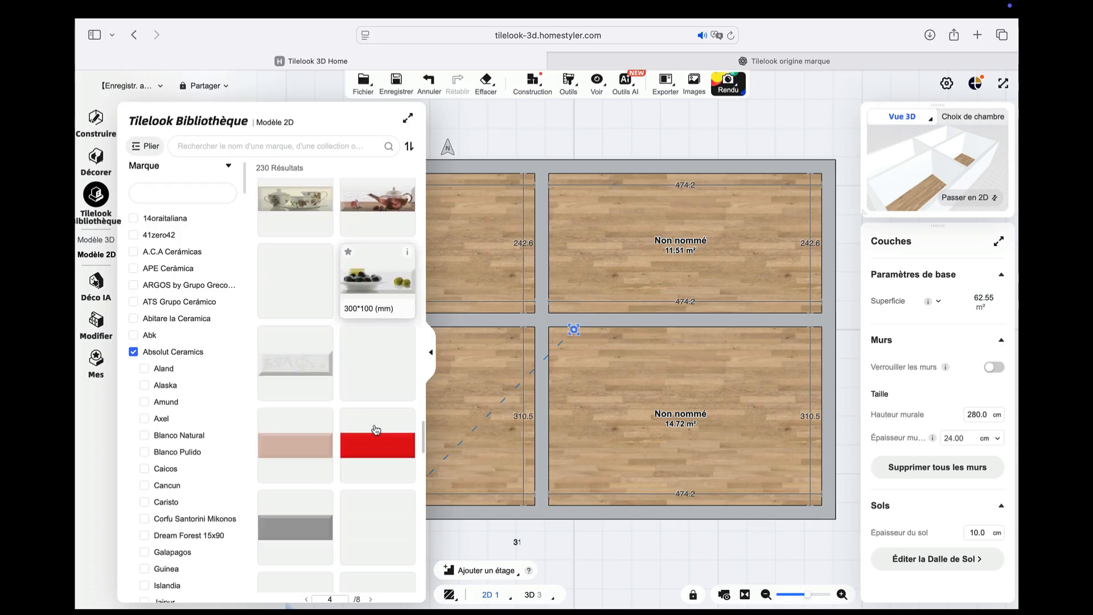
pyautogui.scroll(20, 375, 365)
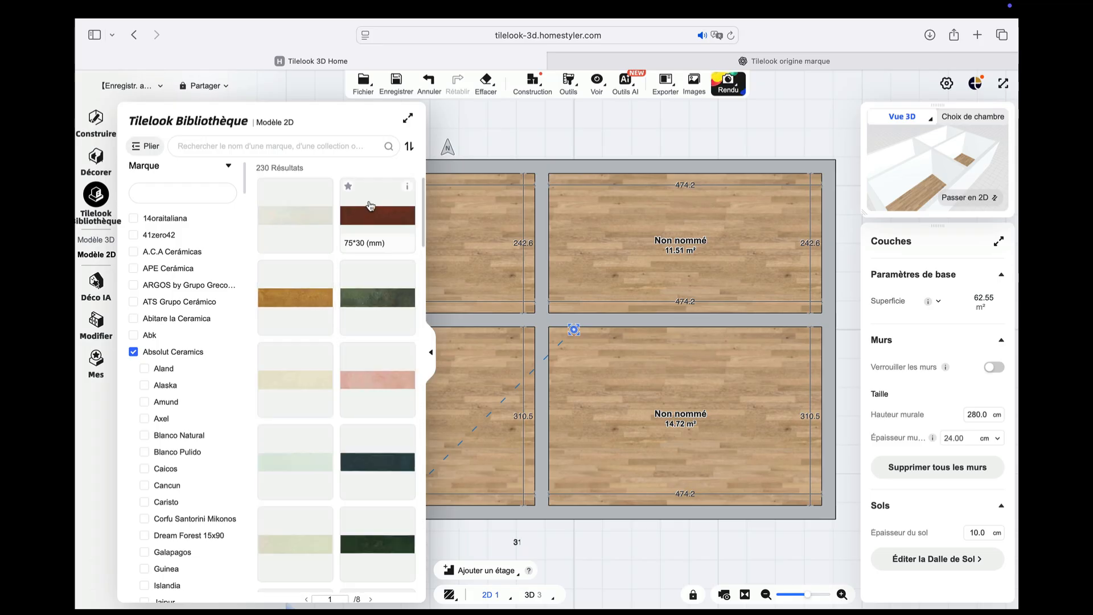
pyautogui.click(363, 216)
pyautogui.click(456, 377)
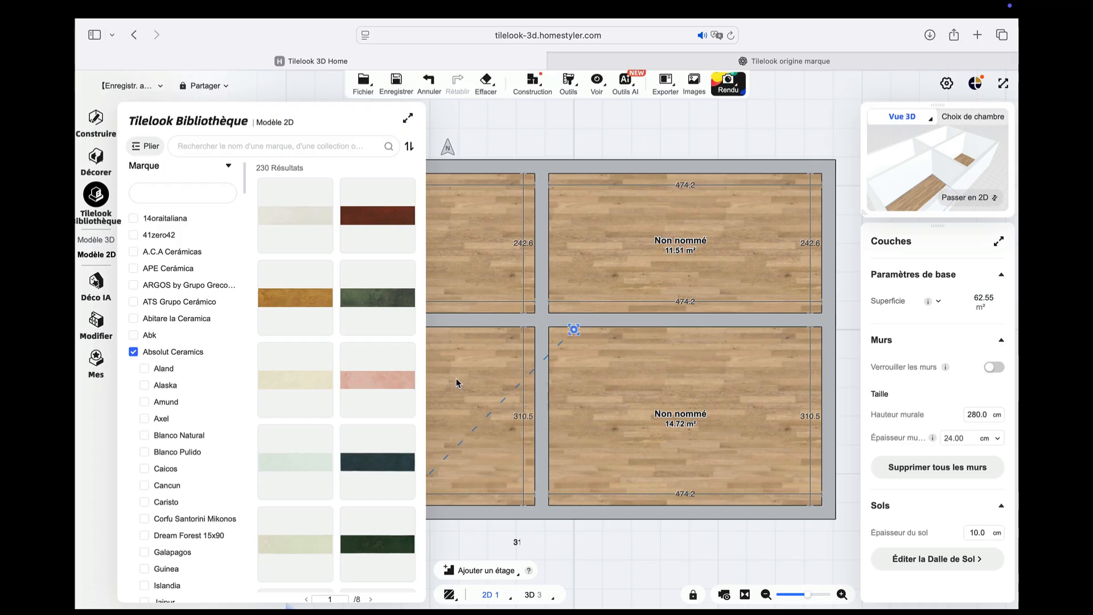
# - Copy the dark red tile from the lower-left room's floor and paste it onto the floors of the three other rooms
pyautogui.moveTo(420, 334)
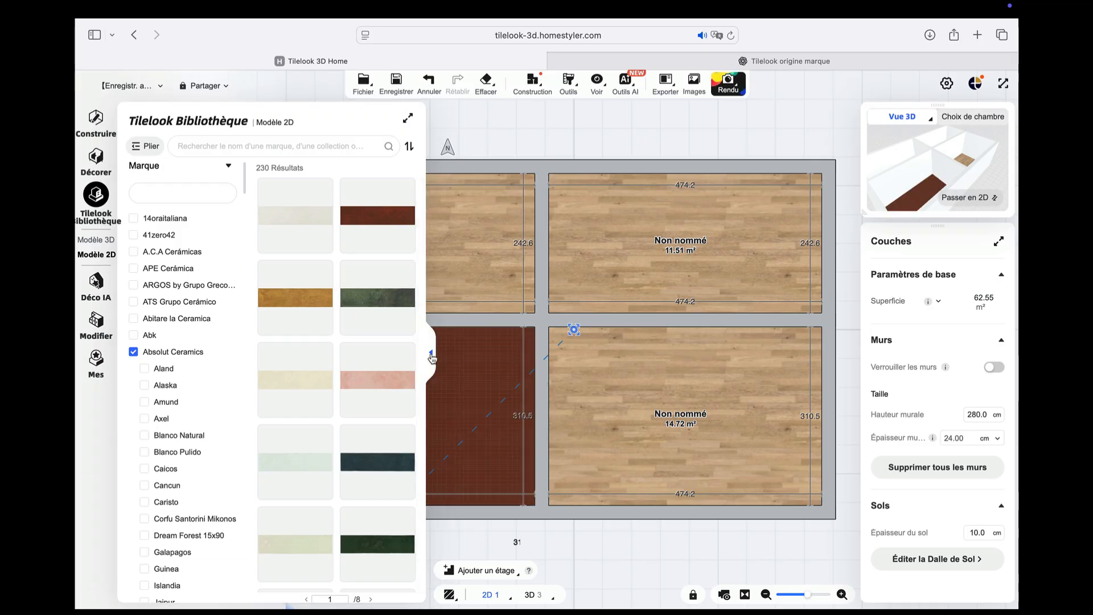
pyautogui.click(461, 369)
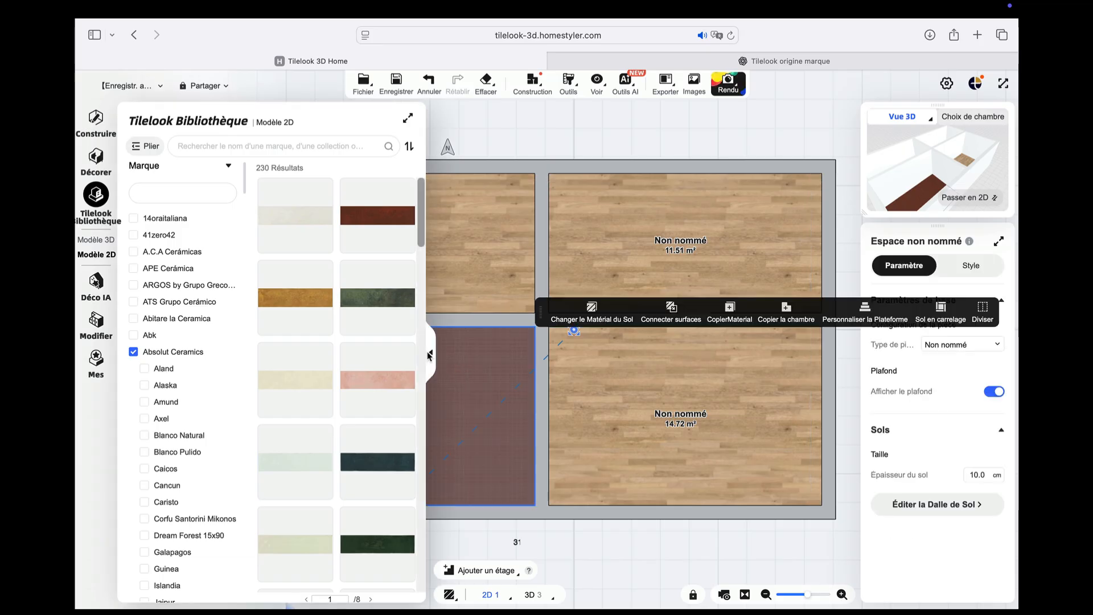
pyautogui.click(429, 355)
pyautogui.hotkey('ctrl', 'c')
pyautogui.click(416, 263)
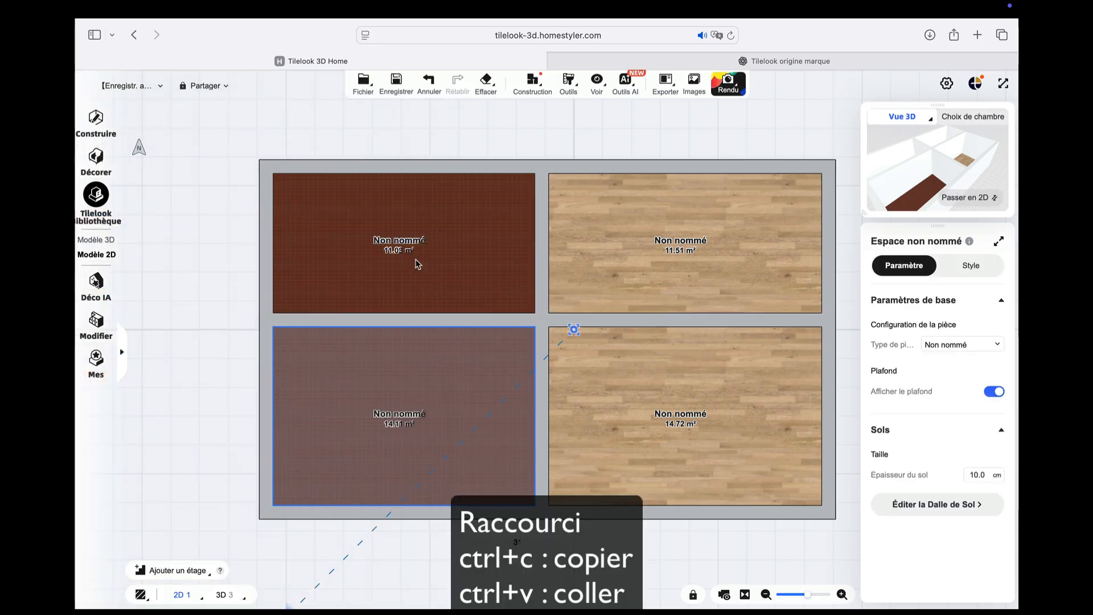
pyautogui.click(580, 231)
pyautogui.click(626, 387)
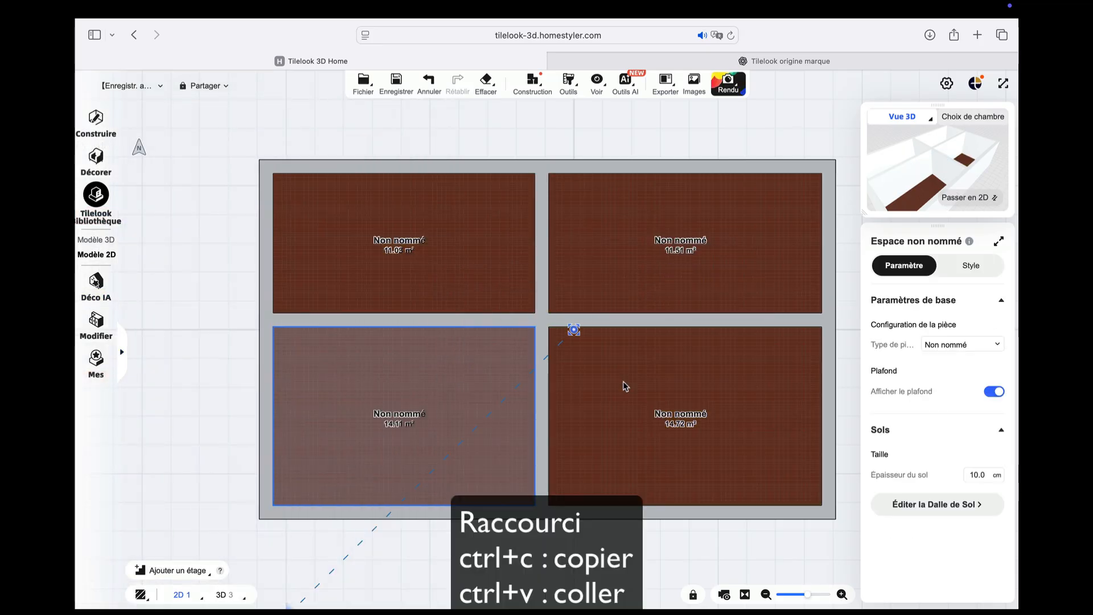
pyautogui.press('Escape')
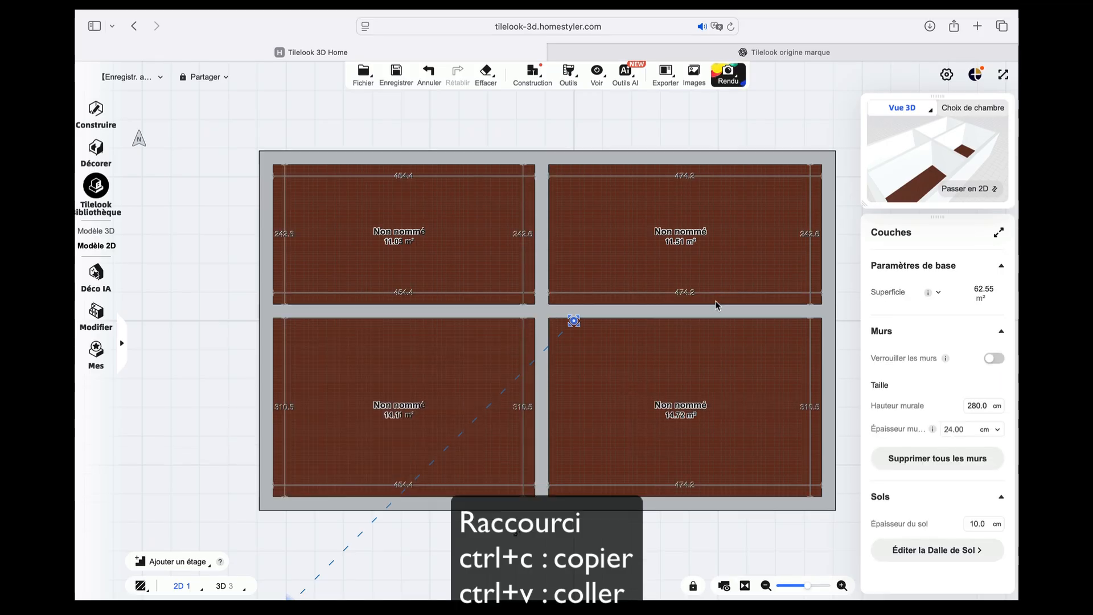
# - In the 3D view, copy the dark red floor tile and paste it onto the walls of all four rooms
pyautogui.click(966, 190)
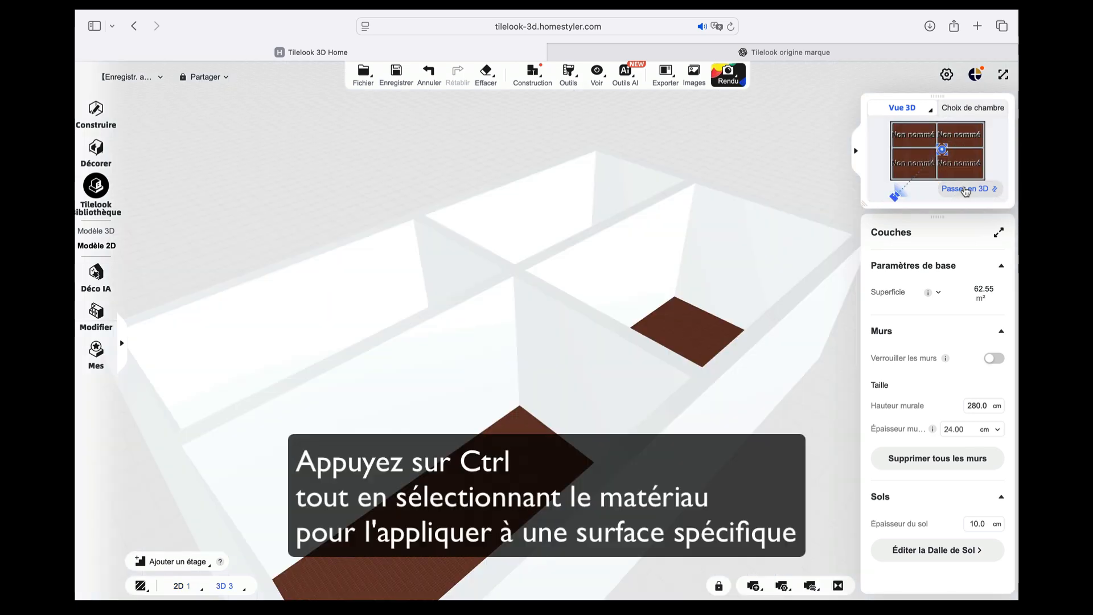
pyautogui.click(510, 432)
pyautogui.press('super+c')
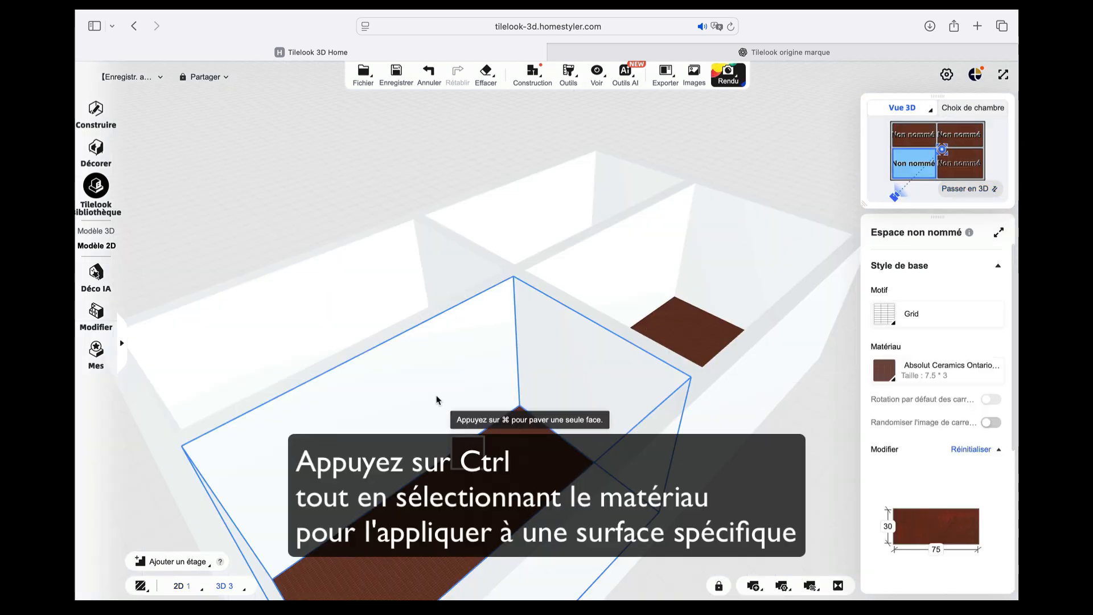
pyautogui.click(437, 396)
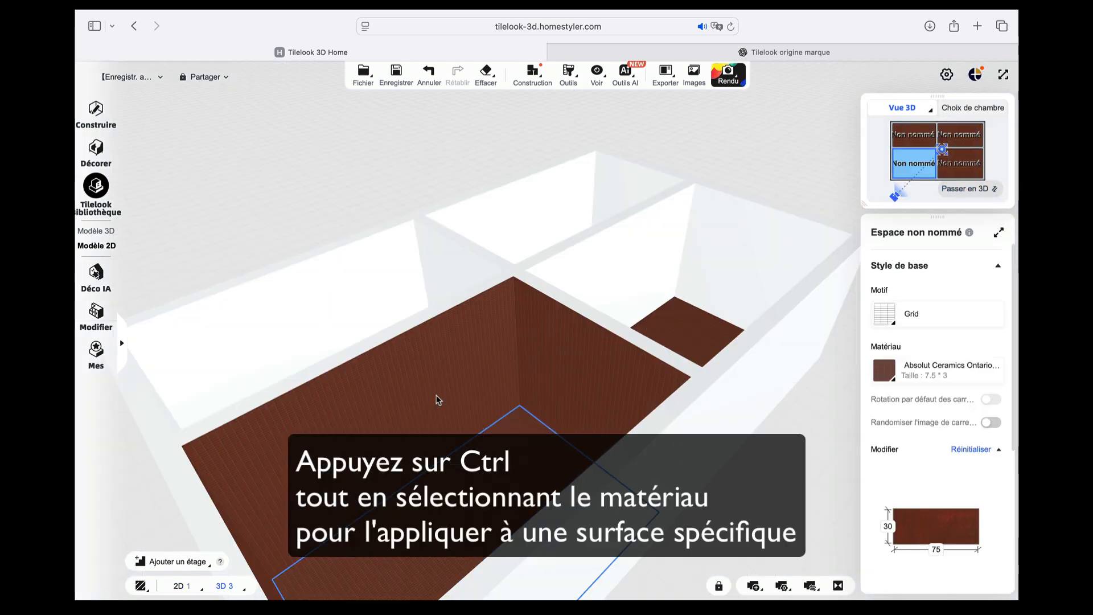
pyautogui.click(638, 282)
pyautogui.click(573, 200)
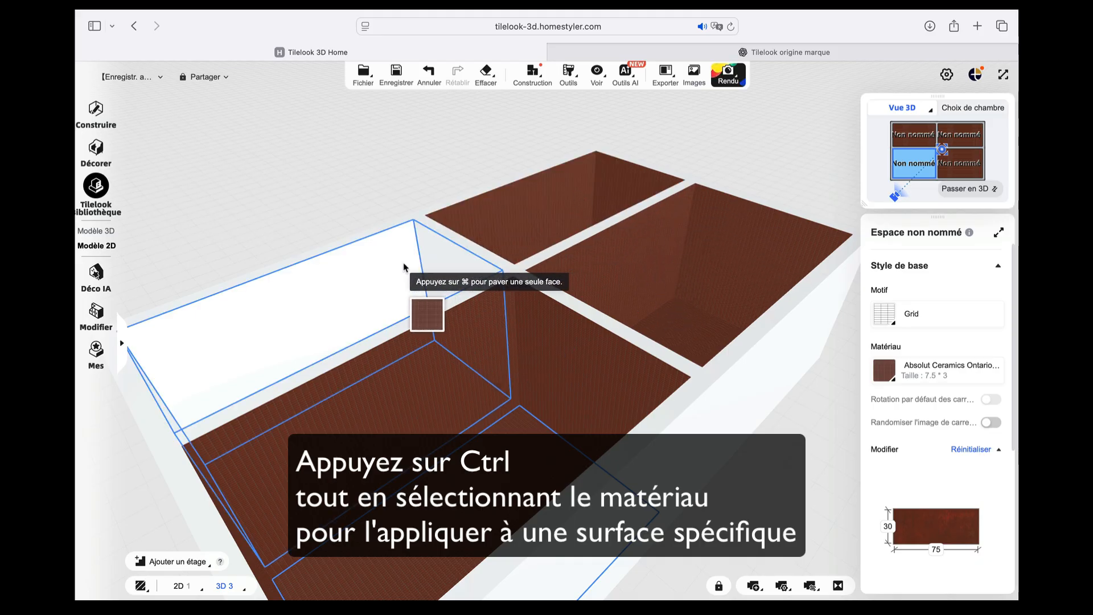
pyautogui.click(424, 307)
pyautogui.press('Escape')
# - Switch to the walk view and place the camera inside the upper-left room, facing one of its walls
pyautogui.click(965, 189)
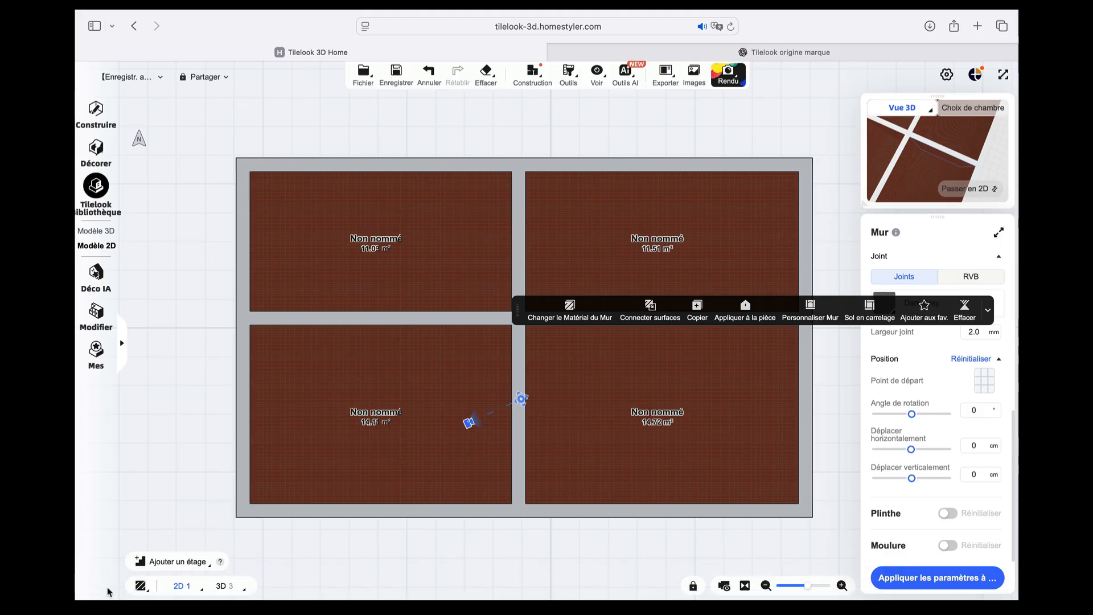
pyautogui.click(222, 560)
pyautogui.moveTo(514, 383); pyautogui.dragTo(547, 363)
pyautogui.moveTo(941, 149)
pyautogui.mouseDown()
pyautogui.moveTo(912, 155)
pyautogui.moveTo(912, 142)
pyautogui.mouseUp()
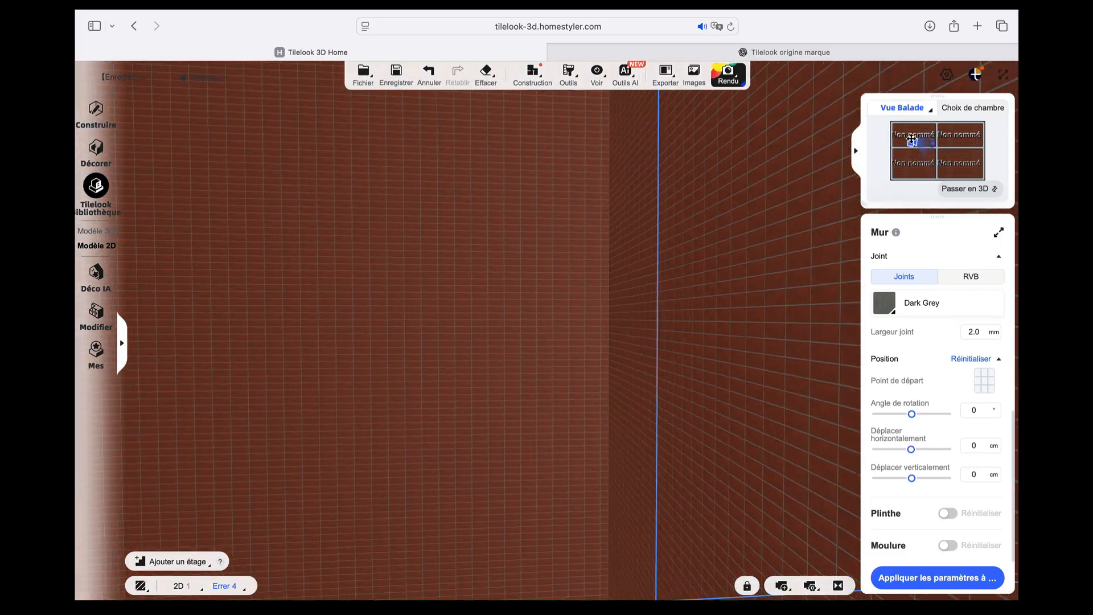
pyautogui.moveTo(912, 142); pyautogui.dragTo(927, 141)
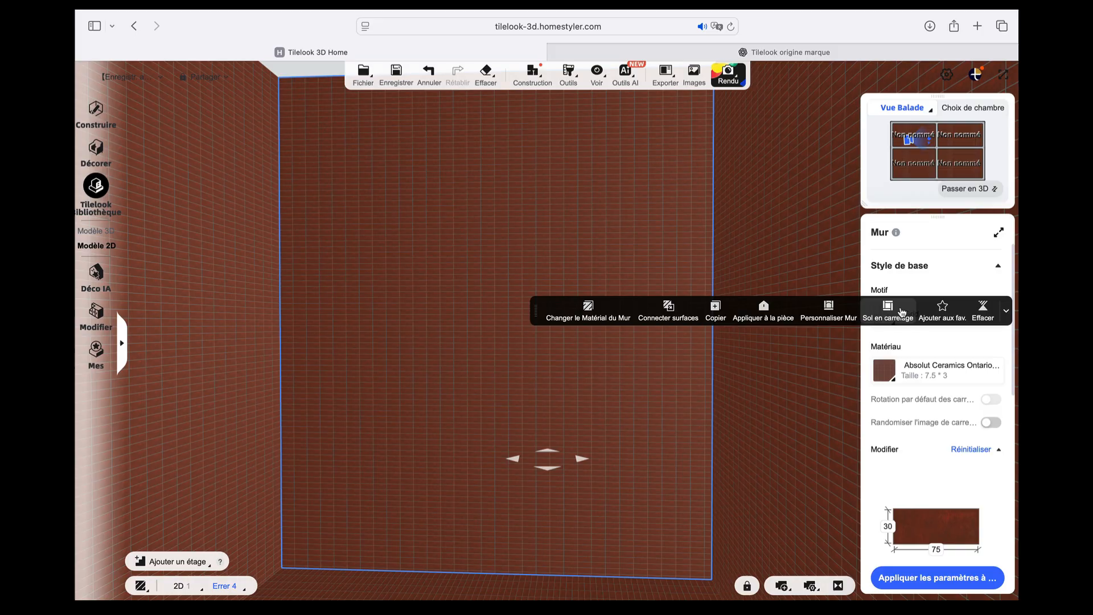
# - Open the upper-left room's facing wall in the tiling editor and lay it with the Straight Lay pattern
pyautogui.click(901, 311)
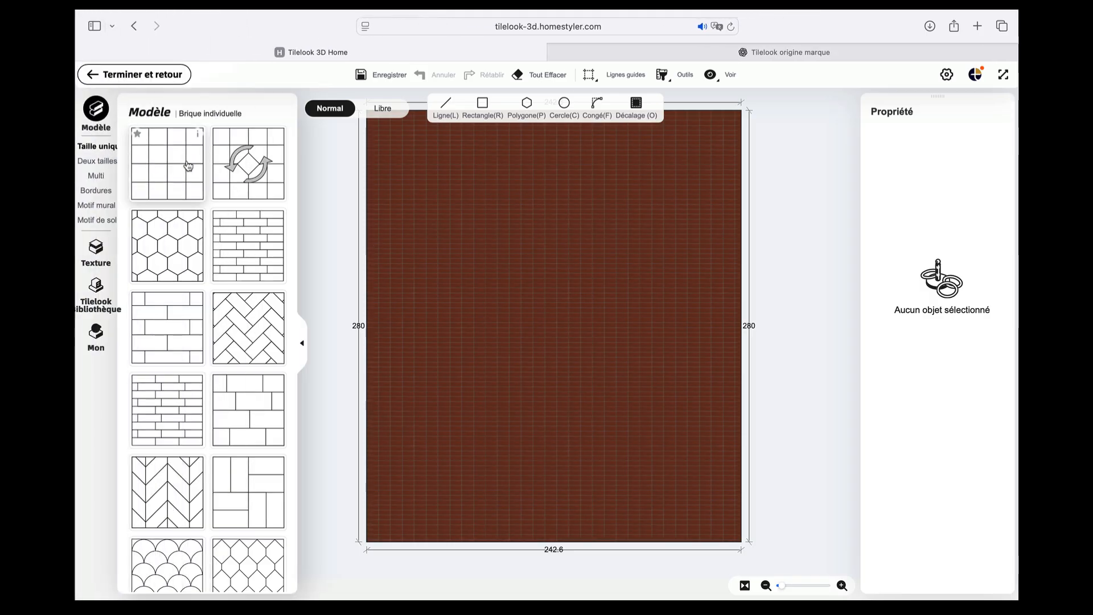
pyautogui.moveTo(223, 180); pyautogui.dragTo(493, 241)
pyautogui.click(446, 107)
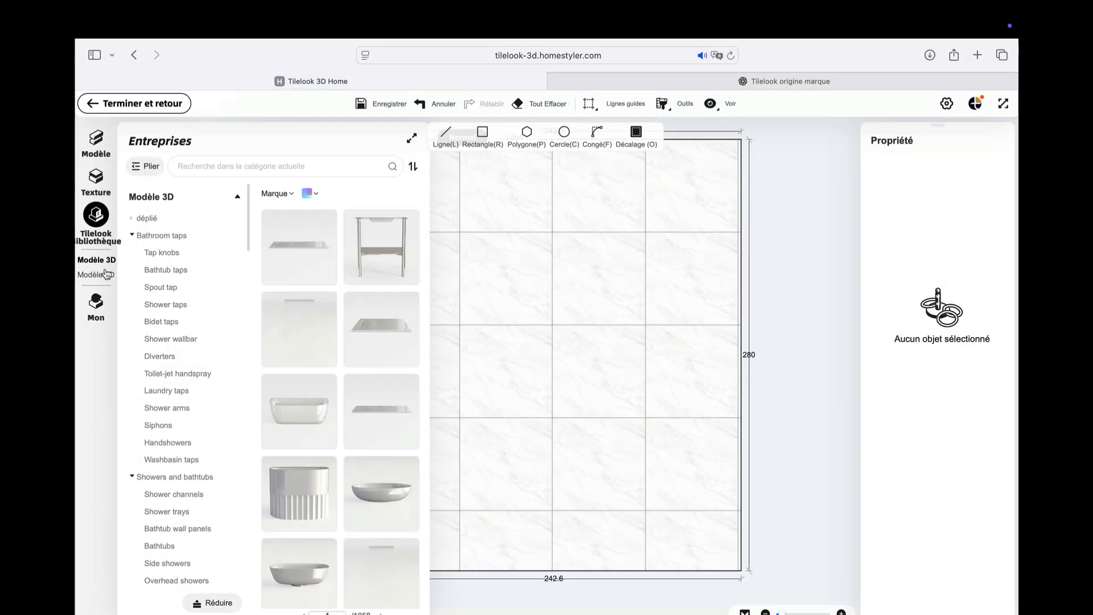
# - Browse the 2D models of the Tilelook library and apply the L'Altra Pietra 60*60 stone tile to the wall
pyautogui.click(105, 273)
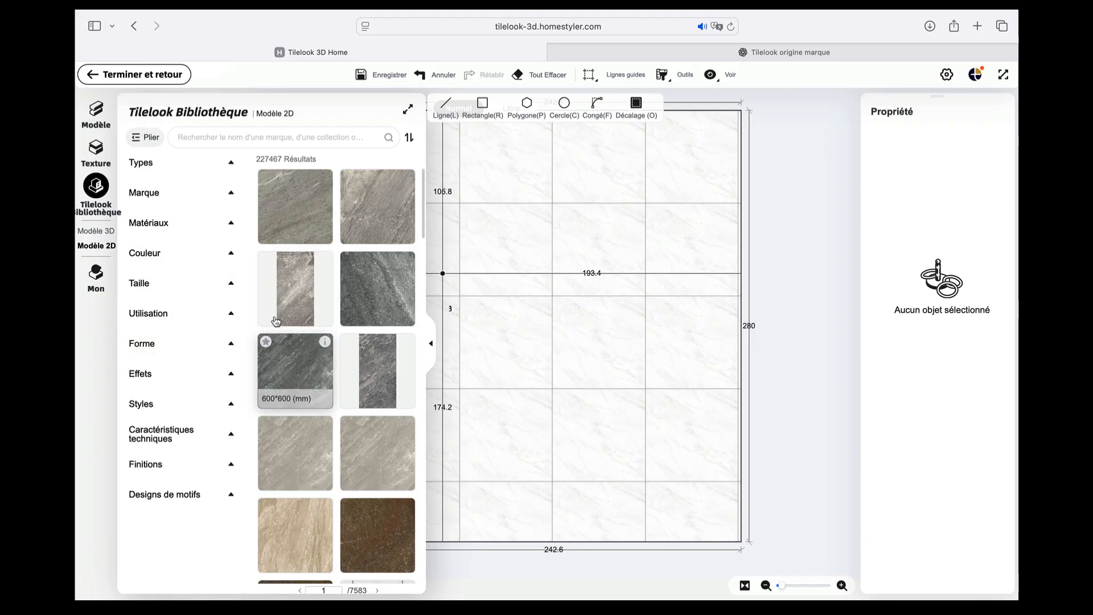
pyautogui.scroll(-4, 342, 291)
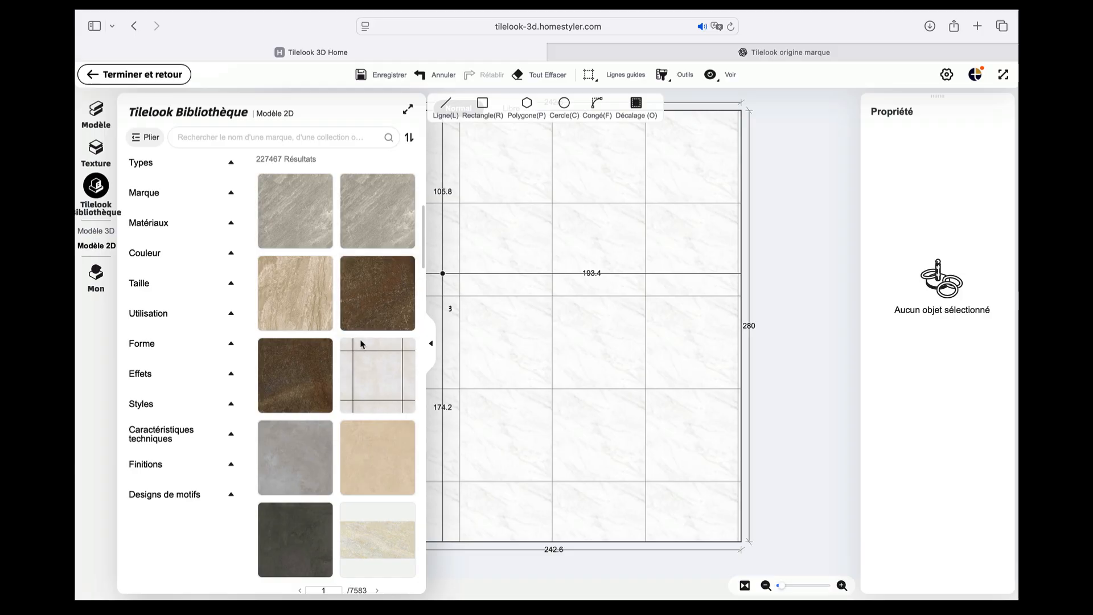
pyautogui.scroll(-2, 363, 340)
pyautogui.scroll(5, 364, 273)
pyautogui.scroll(3, 370, 263)
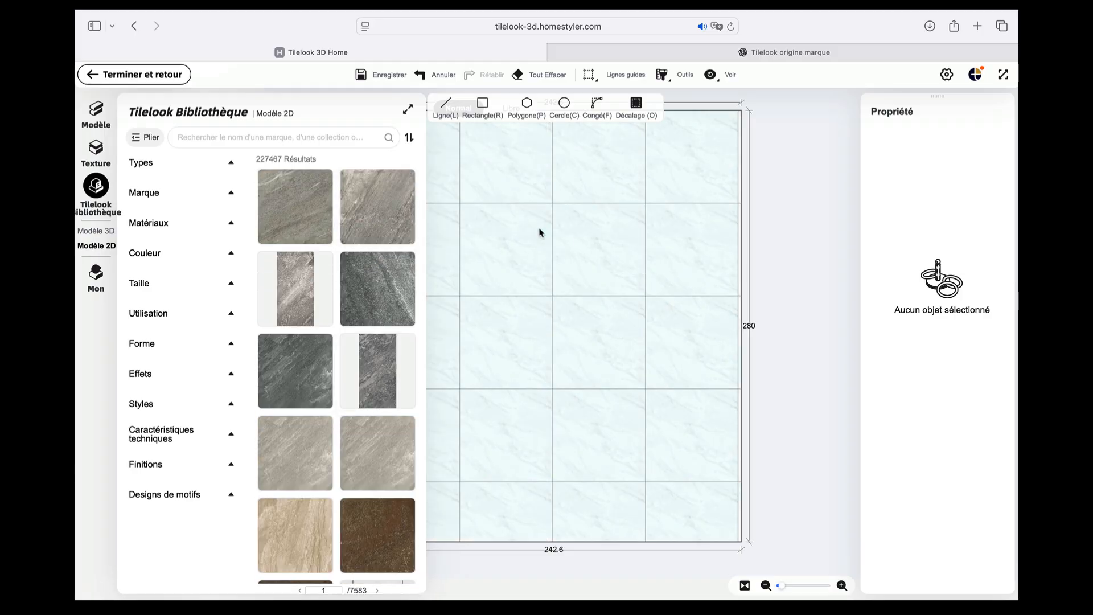
pyautogui.moveTo(408, 221); pyautogui.dragTo(515, 215)
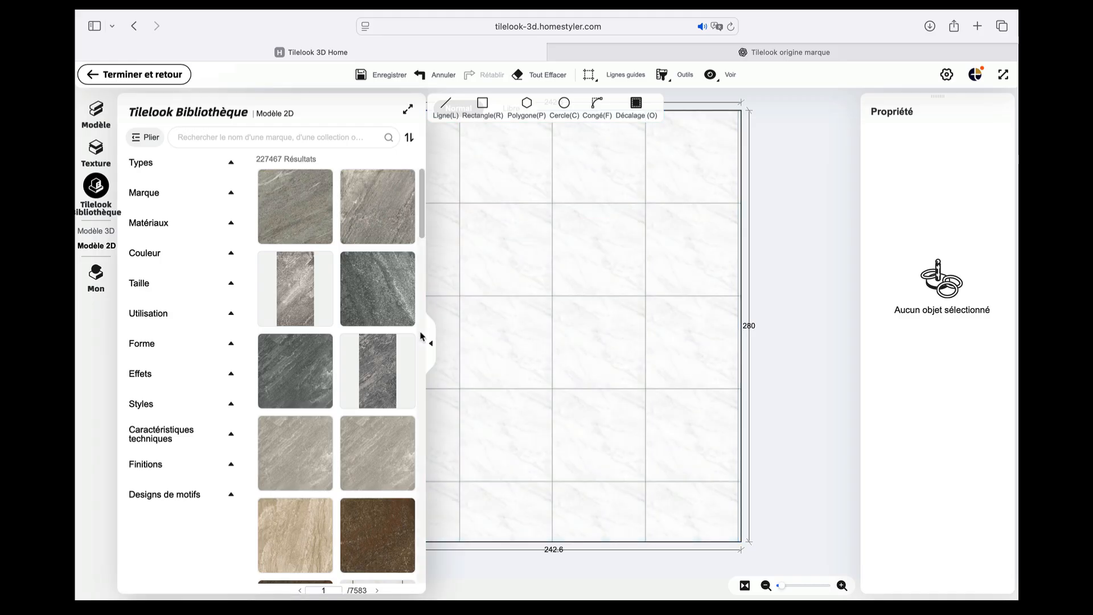
pyautogui.click(434, 346)
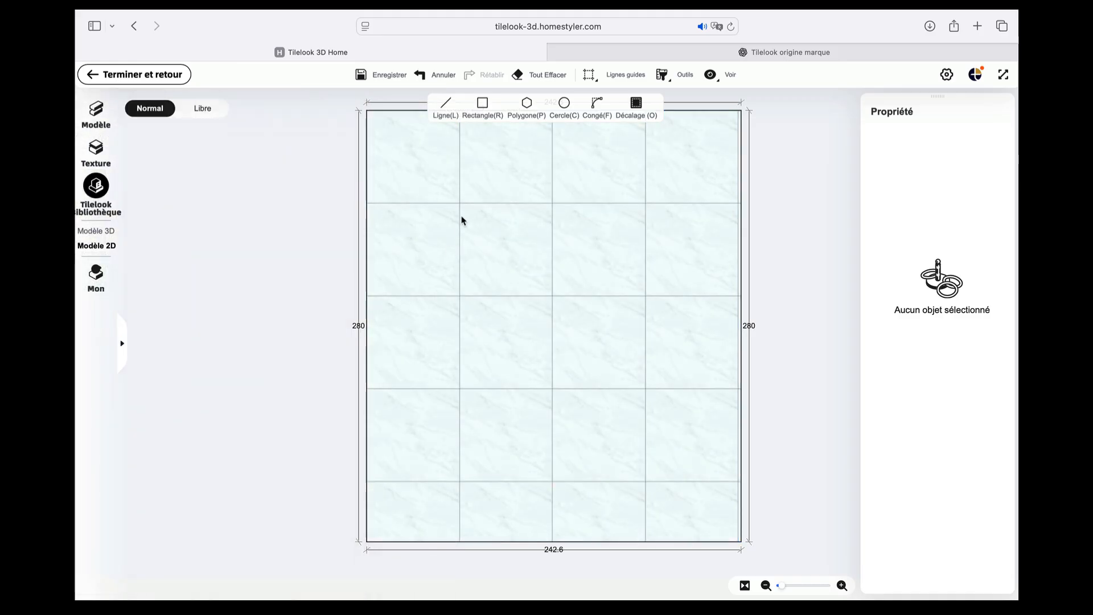
pyautogui.click(568, 217)
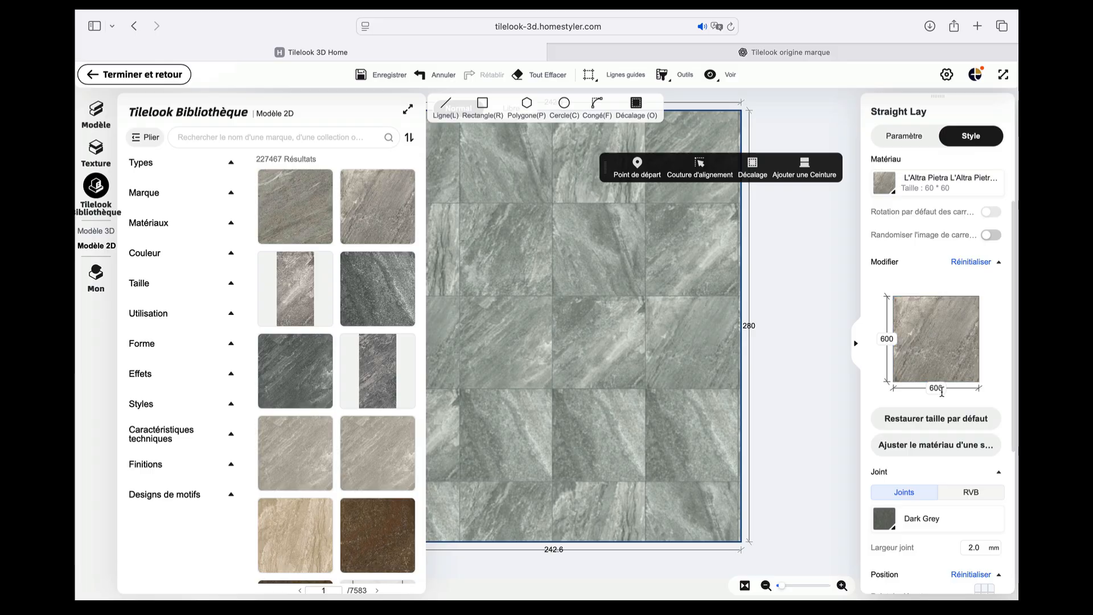
# - Set the wall tile's width to 1200 mm and finish the tiling edit to return to the room
pyautogui.click(936, 388)
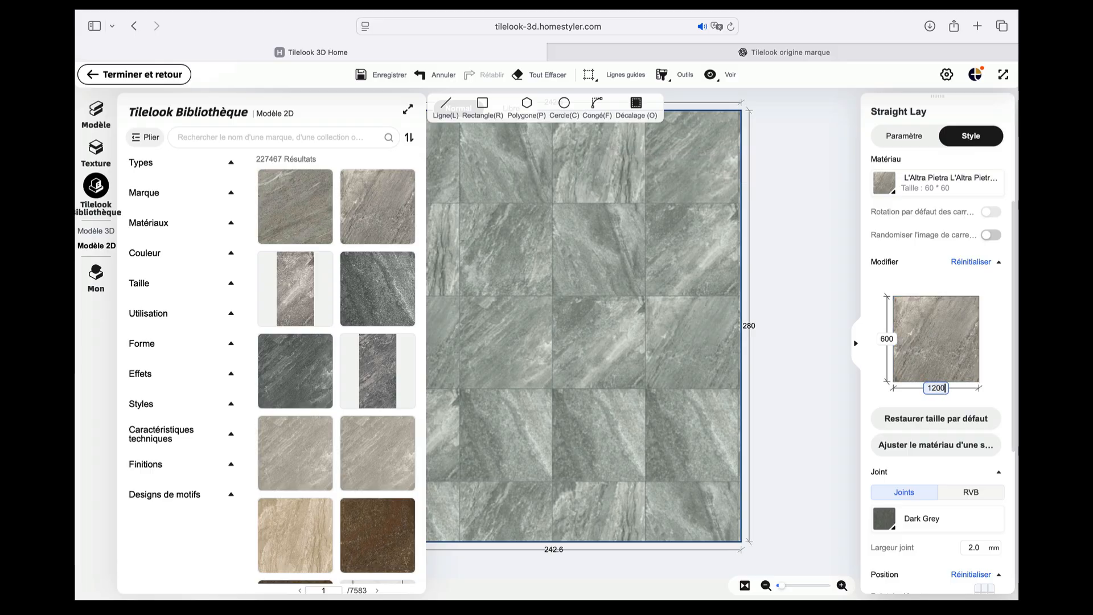
pyautogui.press('Return')
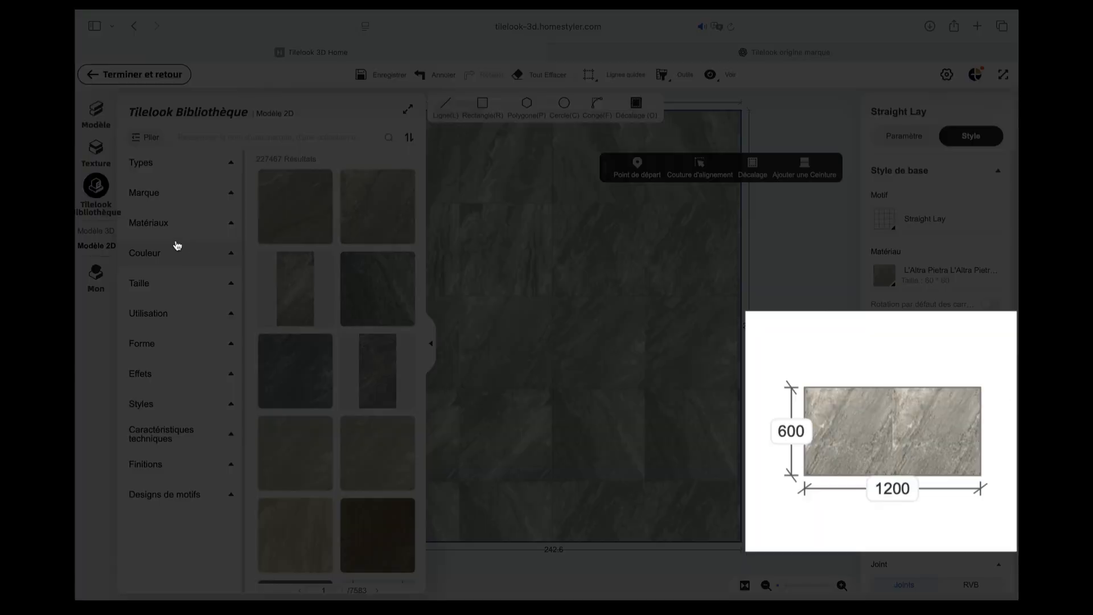
pyautogui.click(562, 347)
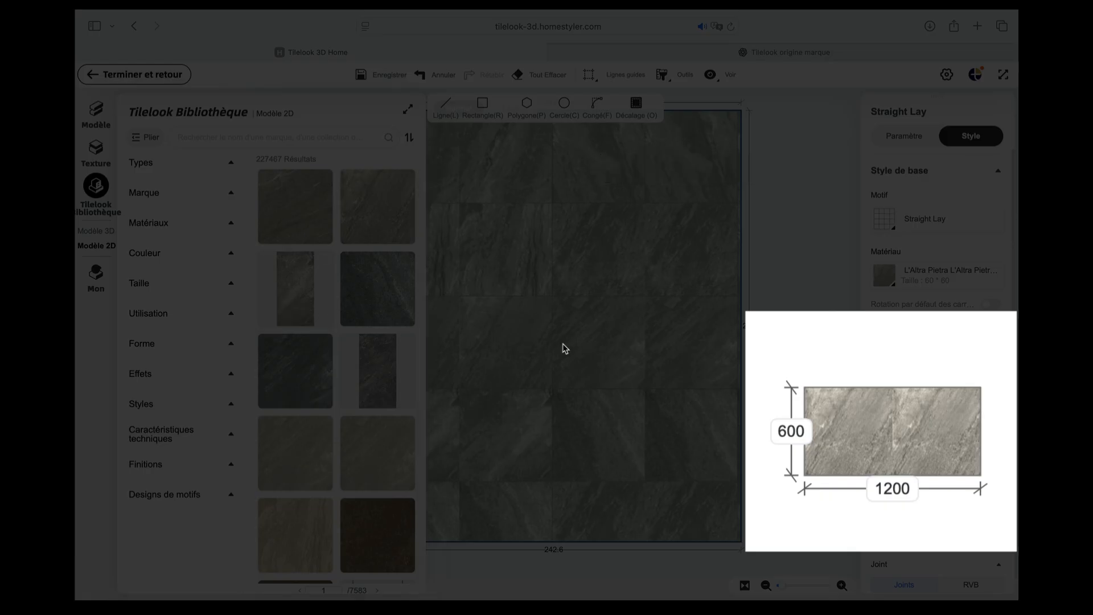
pyautogui.click(430, 347)
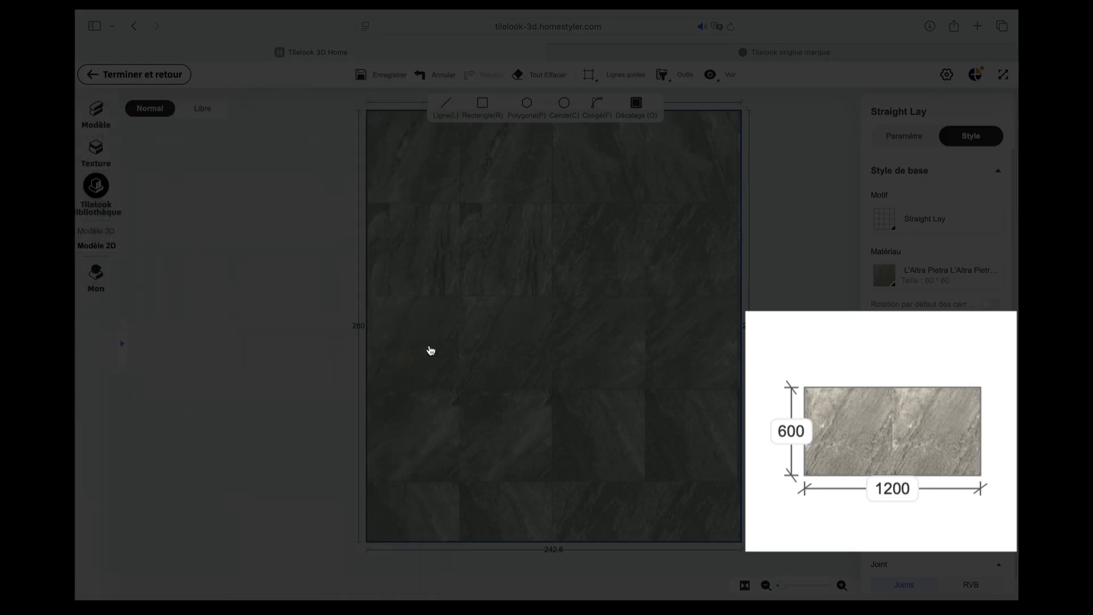
pyautogui.scroll(-3, 961, 425)
pyautogui.scroll(5, 961, 425)
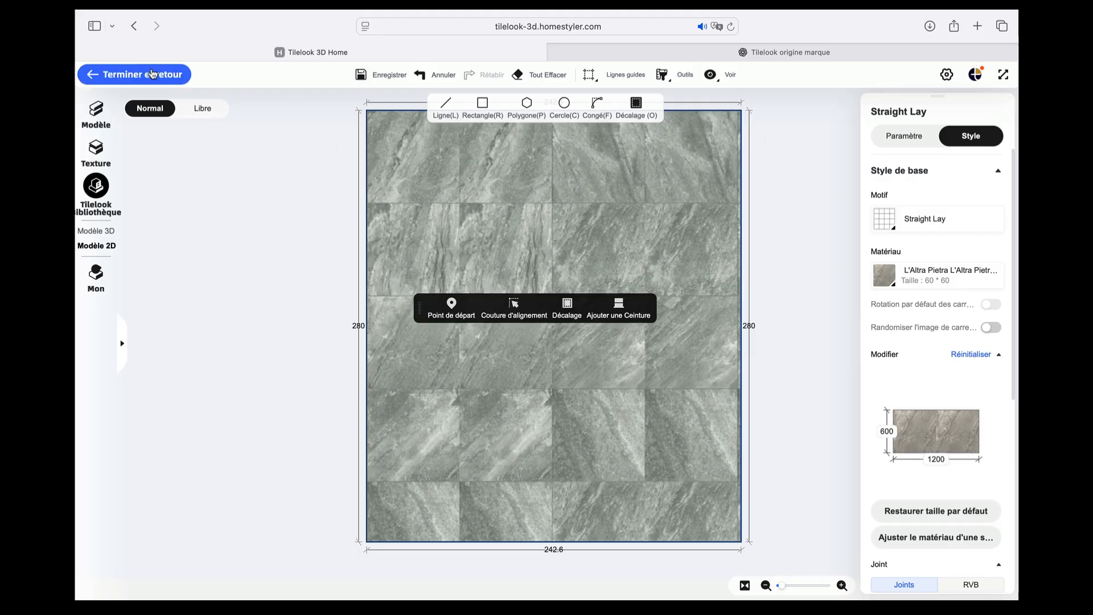
pyautogui.click(135, 74)
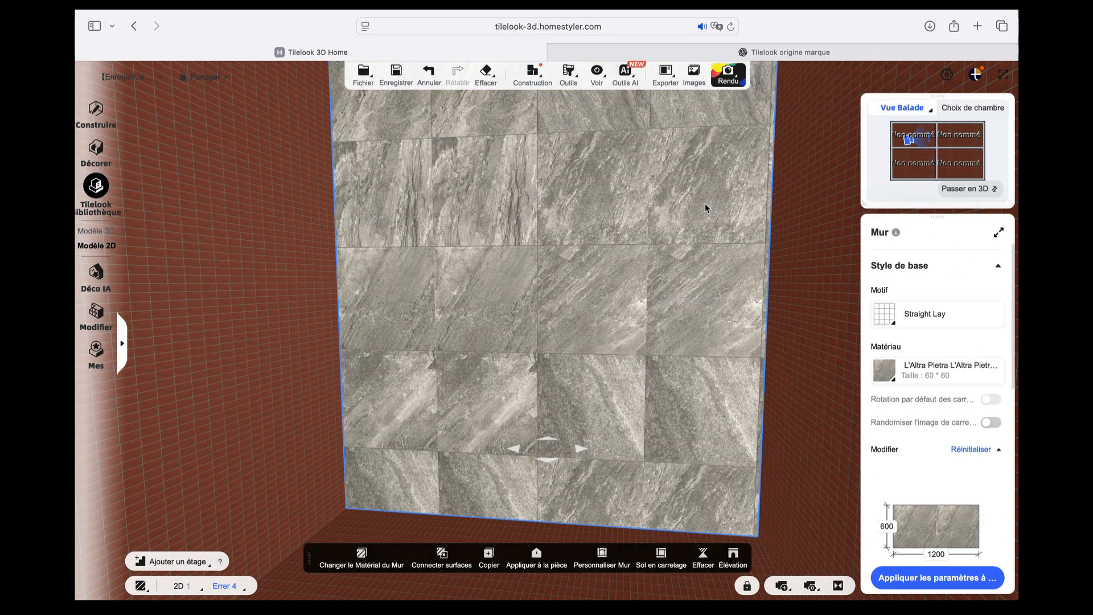
# - Copy the L'Altra Pietra tiling from the edited wall to the other walls and the floor of the same room
pyautogui.click(264, 298)
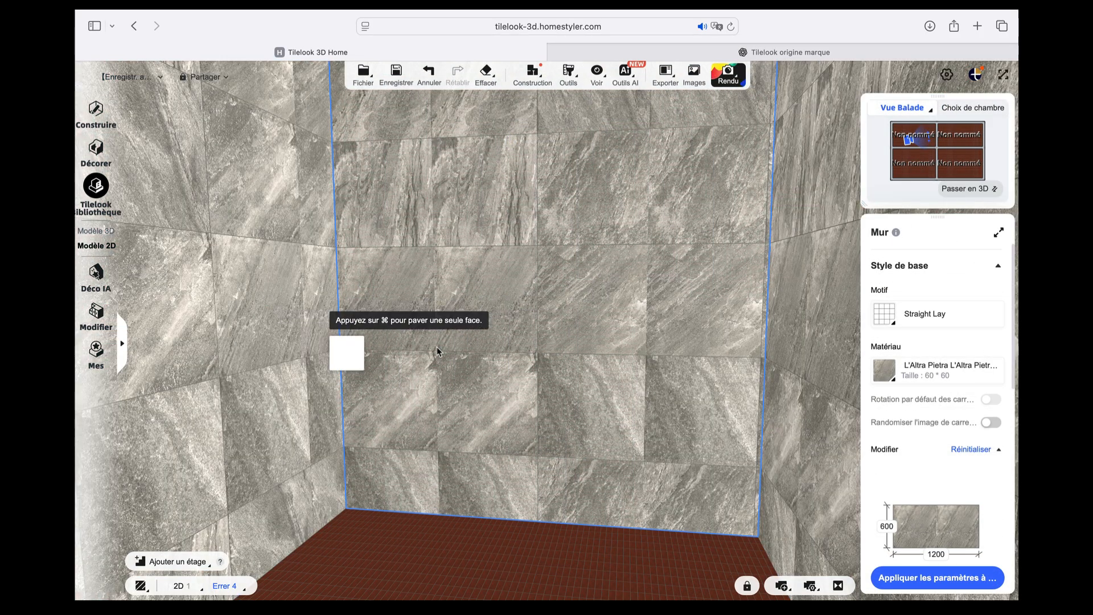
pyautogui.click(450, 527)
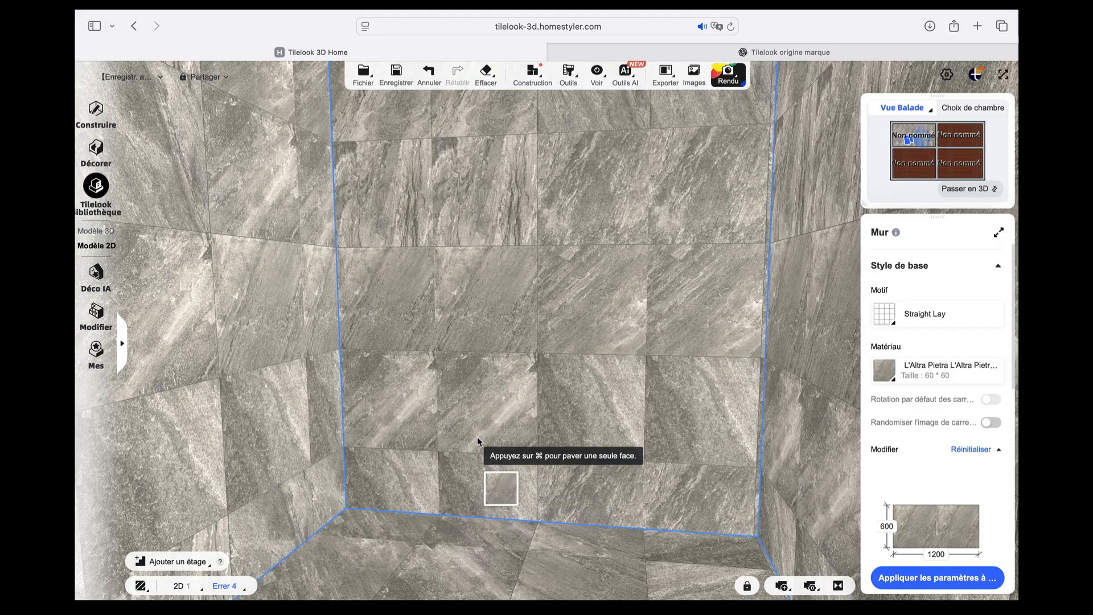
pyautogui.press('Escape')
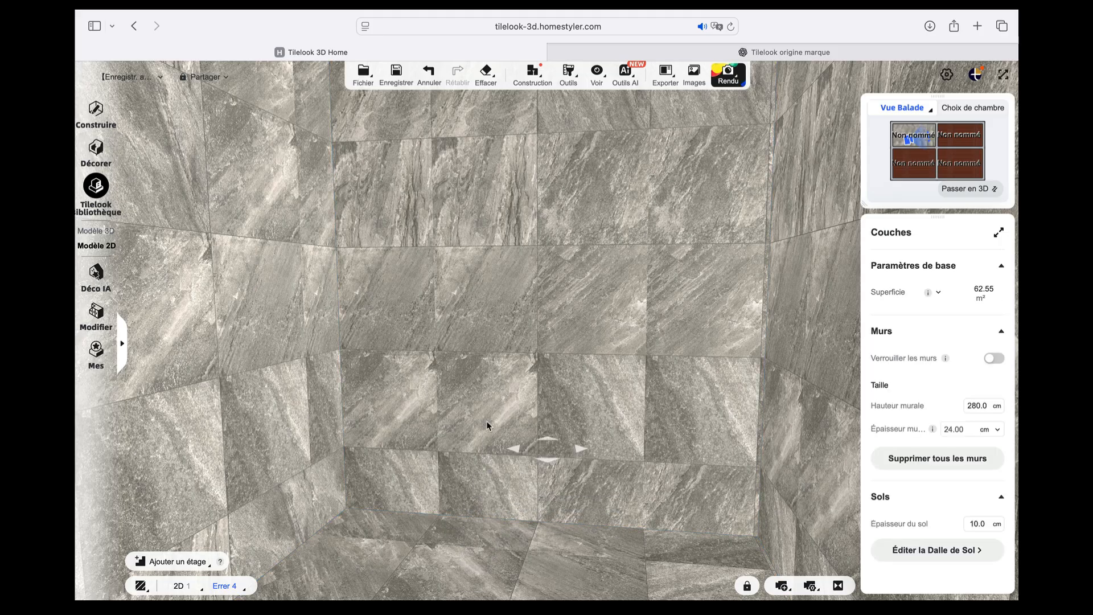
pyautogui.click(950, 194)
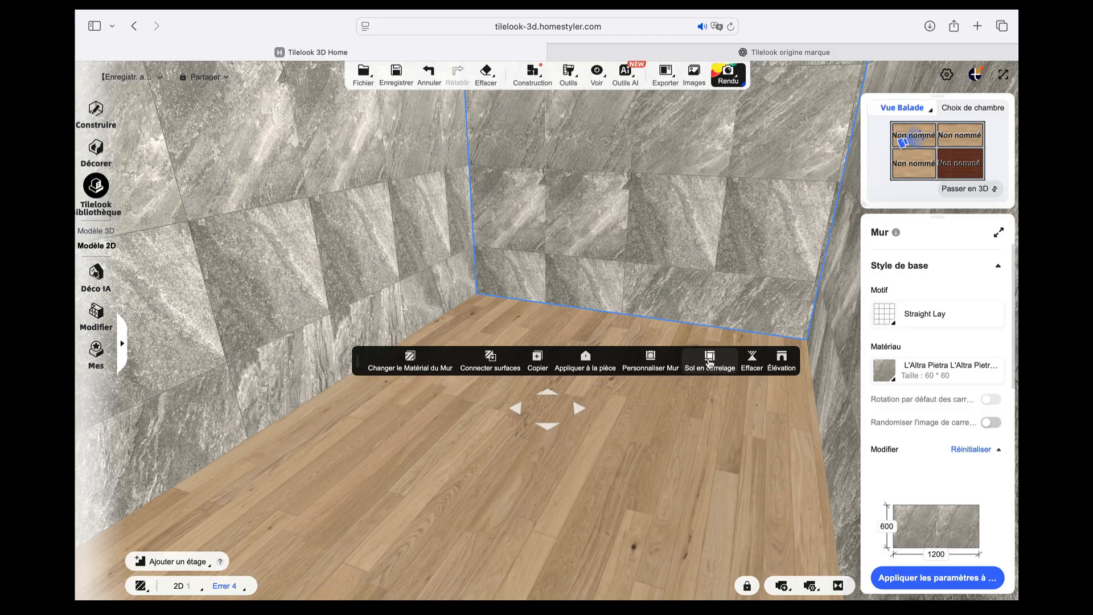
# - Open the outlined room wall in the tiling editor and lay it with the Hurricane Paving pattern
pyautogui.click(709, 360)
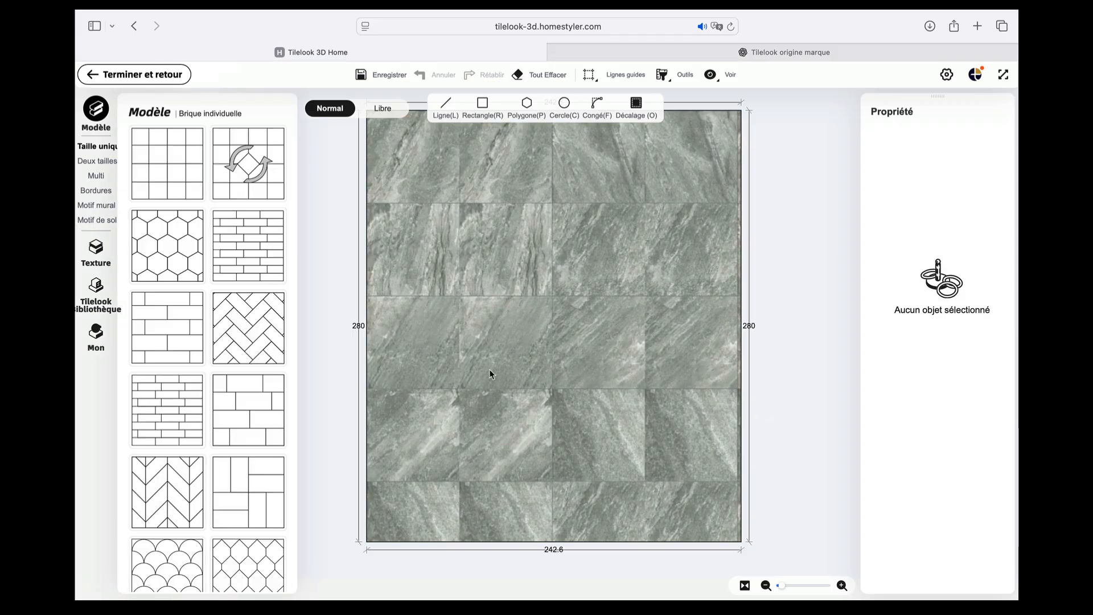
pyautogui.scroll(-10, 294, 437)
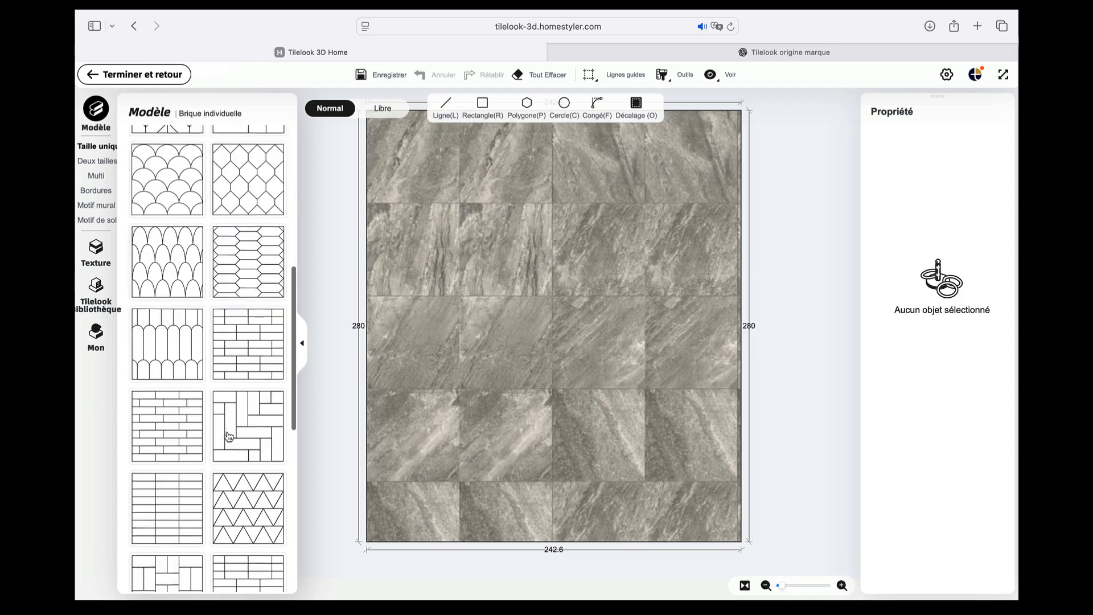
pyautogui.scroll(-1, 232, 409)
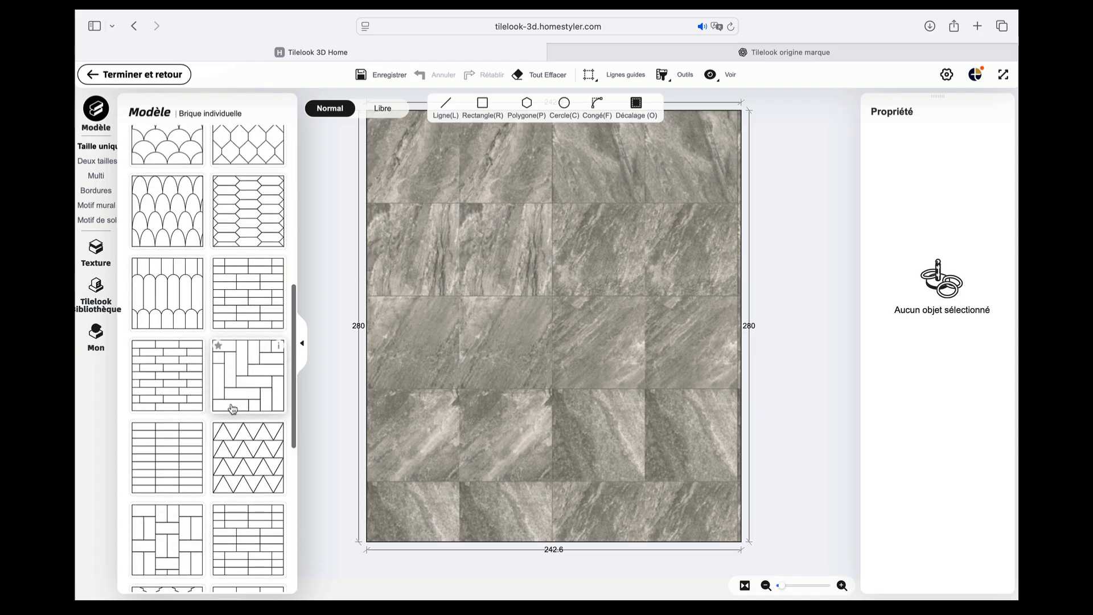
pyautogui.scroll(5, 238, 387)
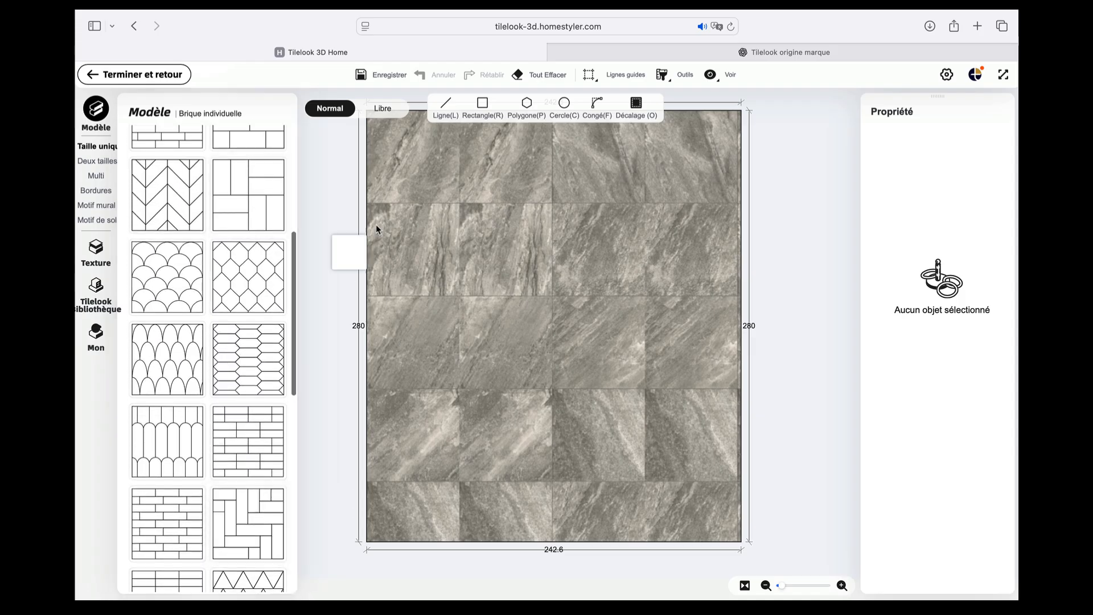
pyautogui.click(440, 230)
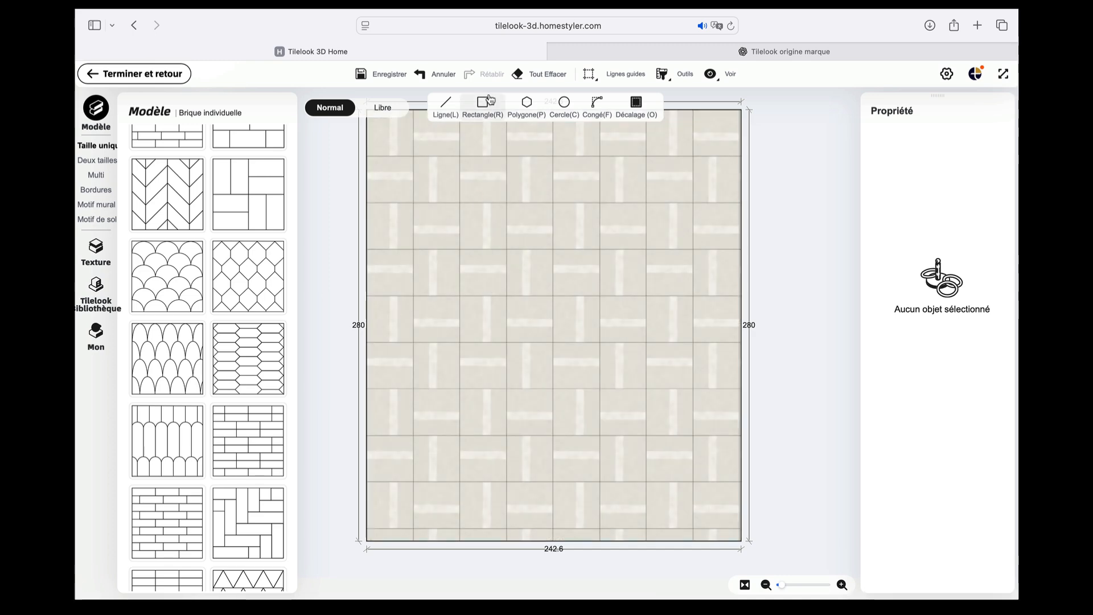
# - Move the starting point of the wall's Hurricane Paving tiling to the wall's lower-left corner
pyautogui.click(590, 269)
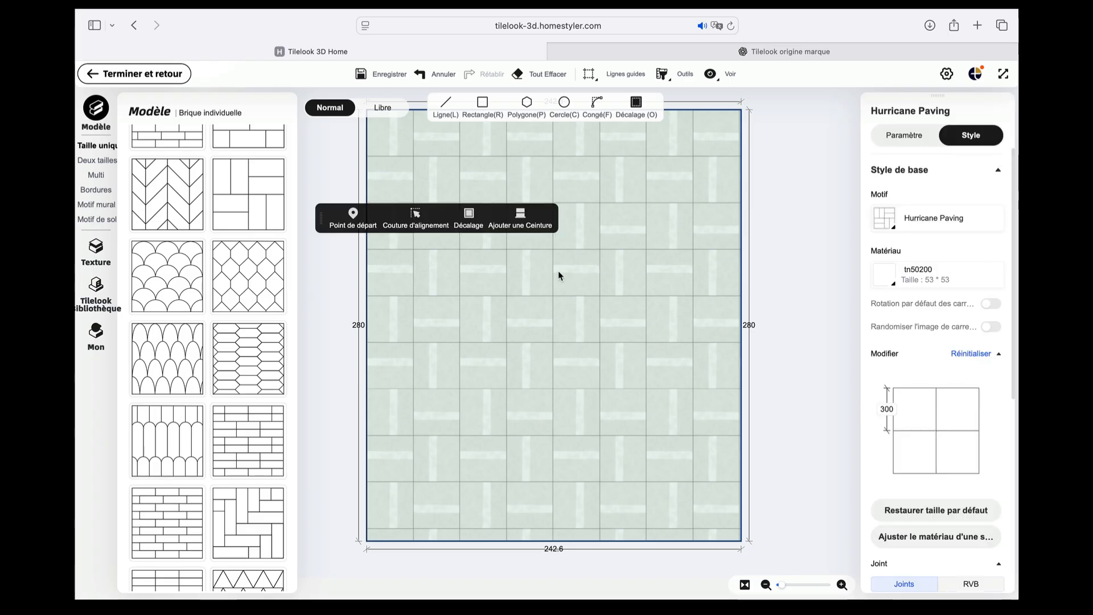
pyautogui.click(353, 219)
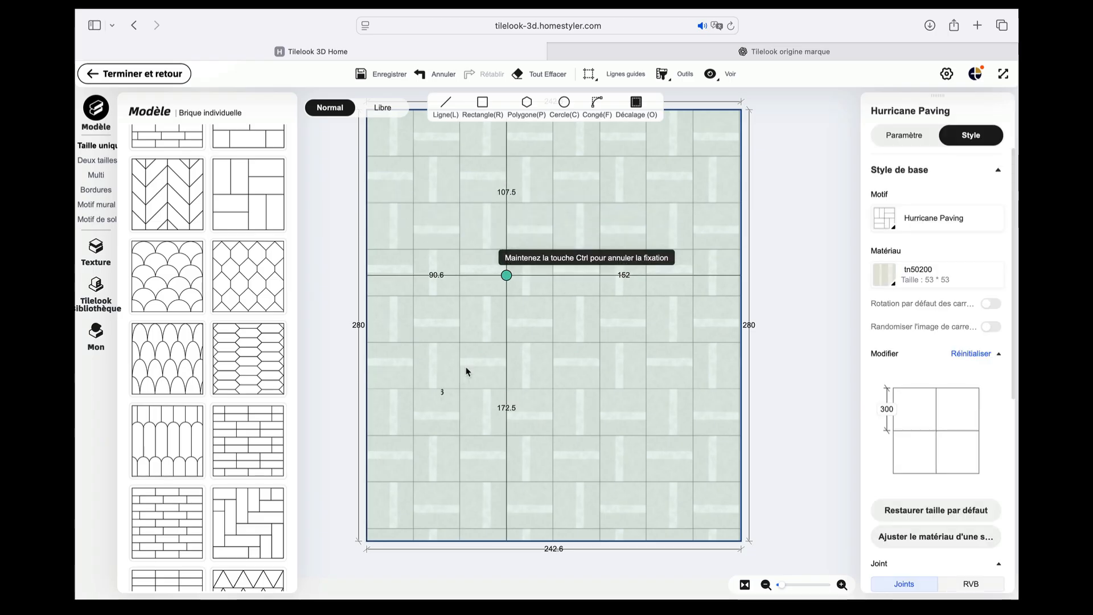
pyautogui.click(366, 540)
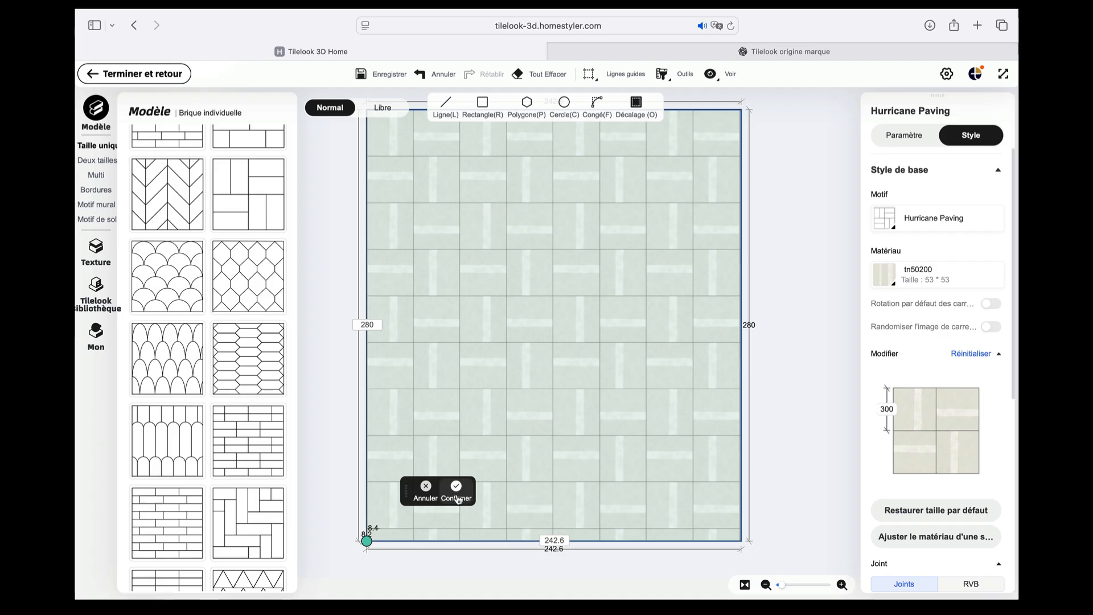
pyautogui.click(457, 498)
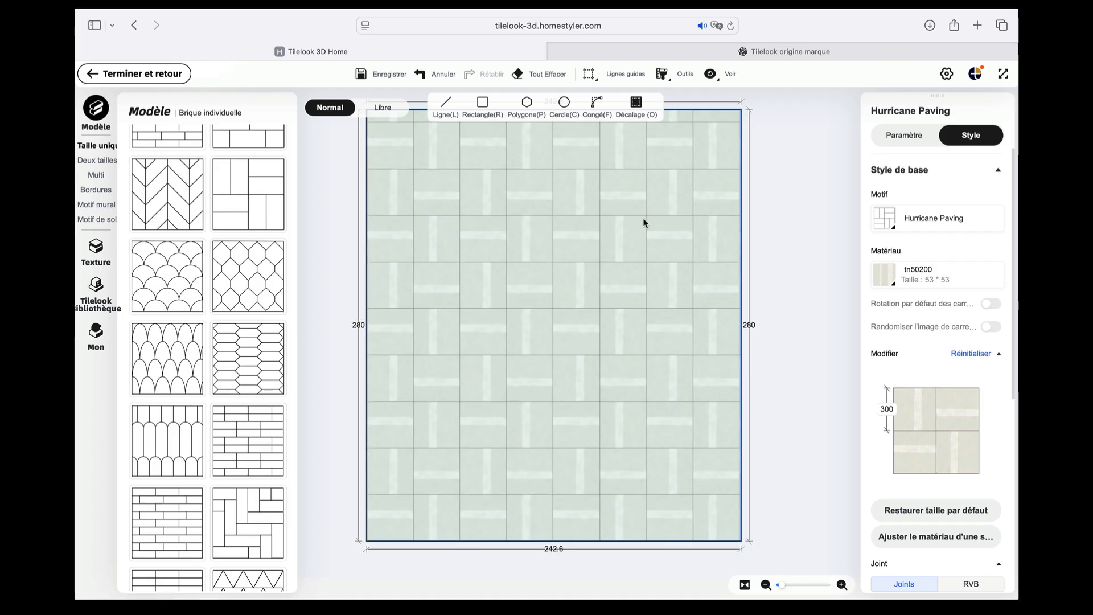
pyautogui.click(613, 233)
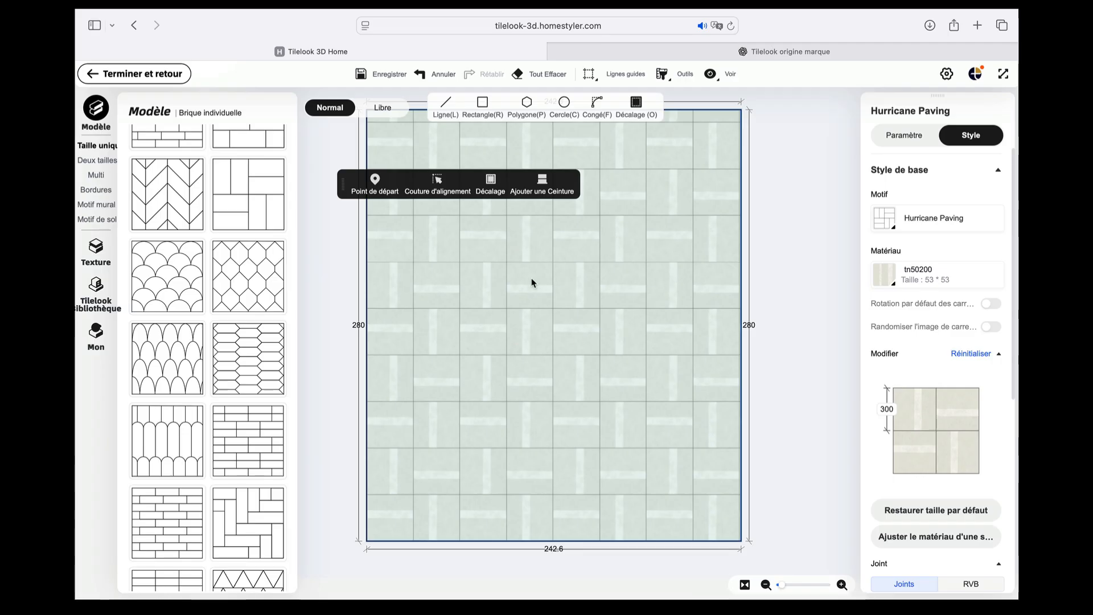
# - Browse the 2D models of the Tilelook library and apply a beige stone tile to the Hurricane Paving wall
pyautogui.click(97, 287)
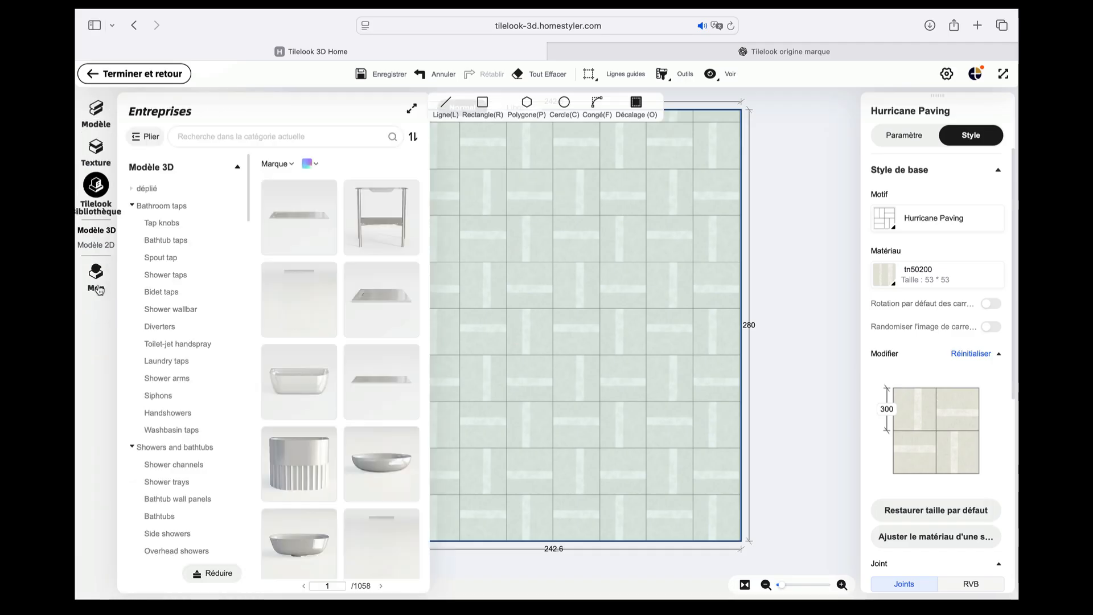
pyautogui.scroll(-5, 178, 267)
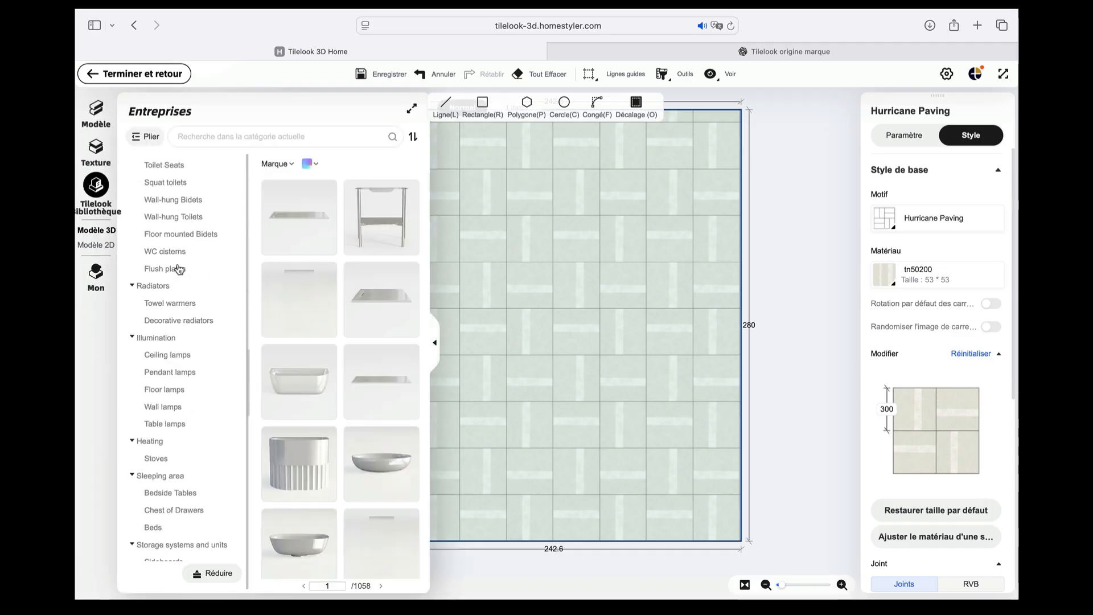
pyautogui.click(95, 244)
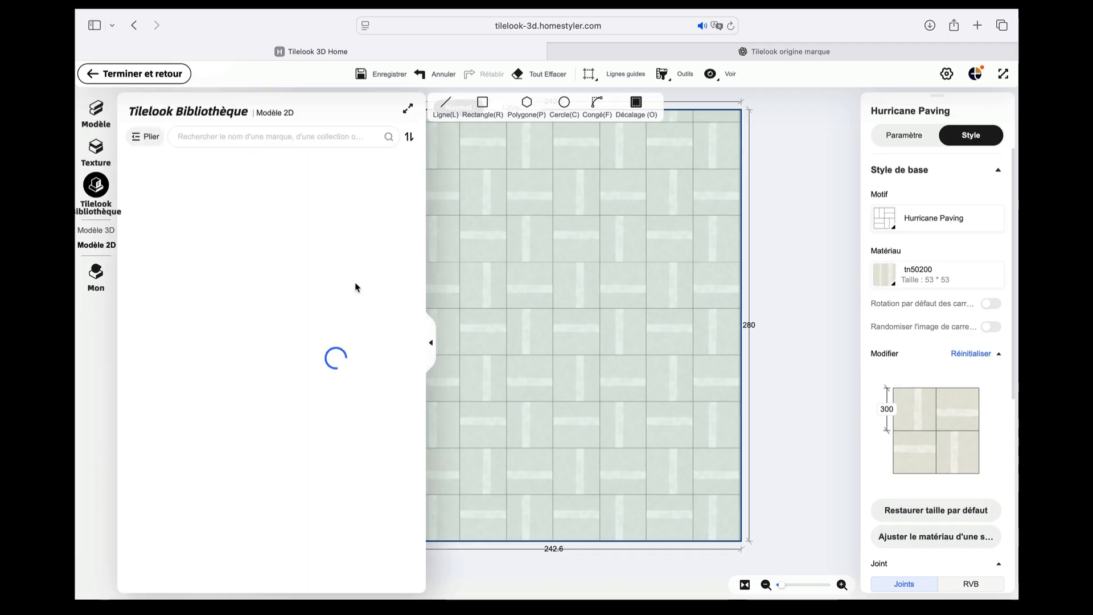
pyautogui.scroll(-3, 337, 275)
pyautogui.scroll(-3, 337, 275)
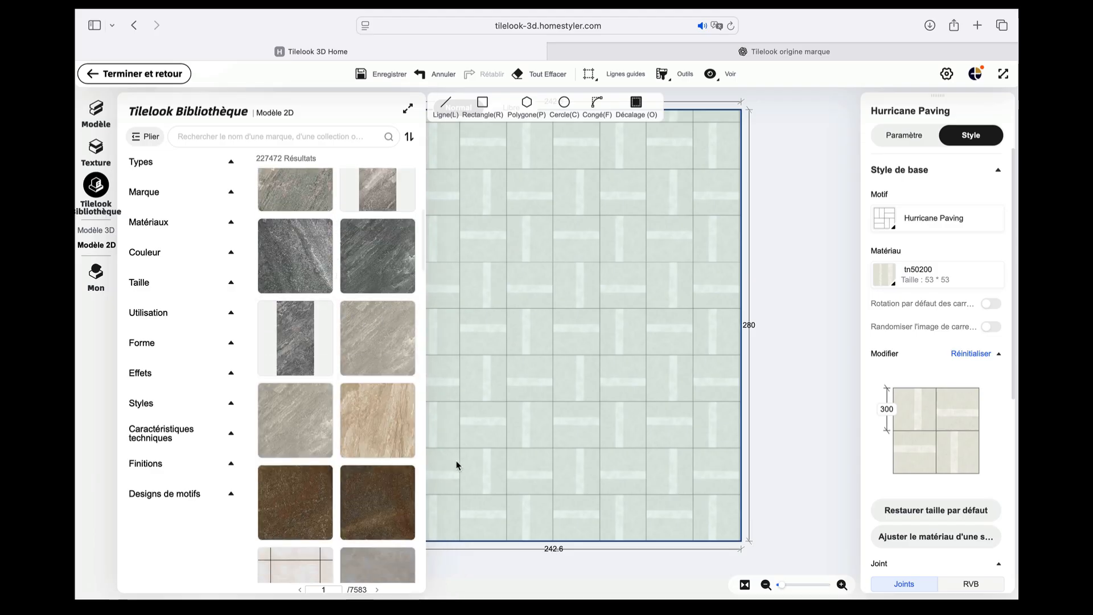
pyautogui.moveTo(364, 433); pyautogui.dragTo(541, 392)
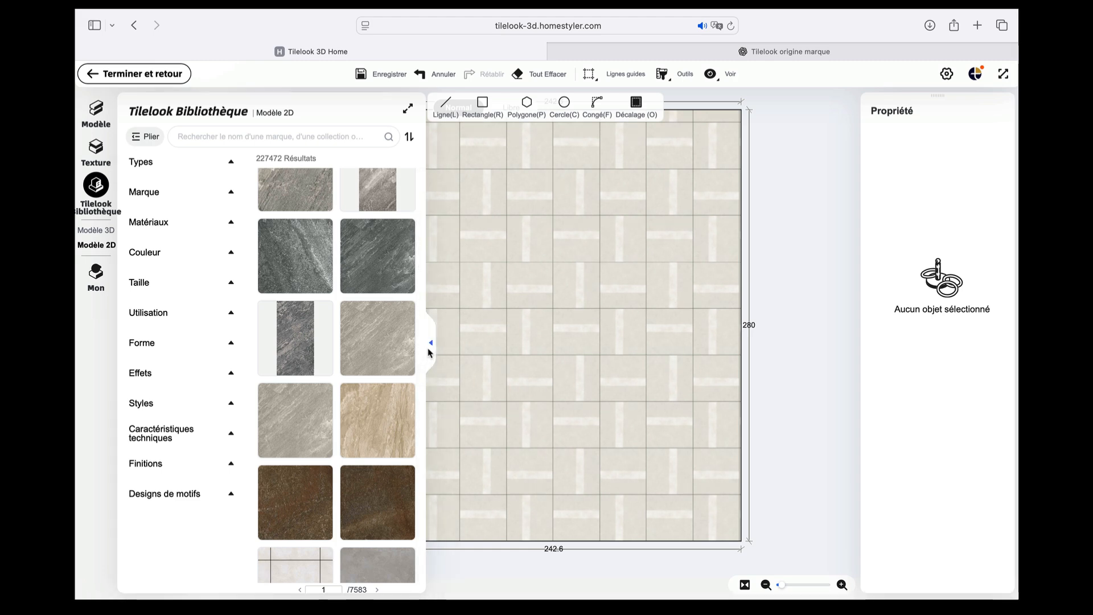
pyautogui.click(430, 345)
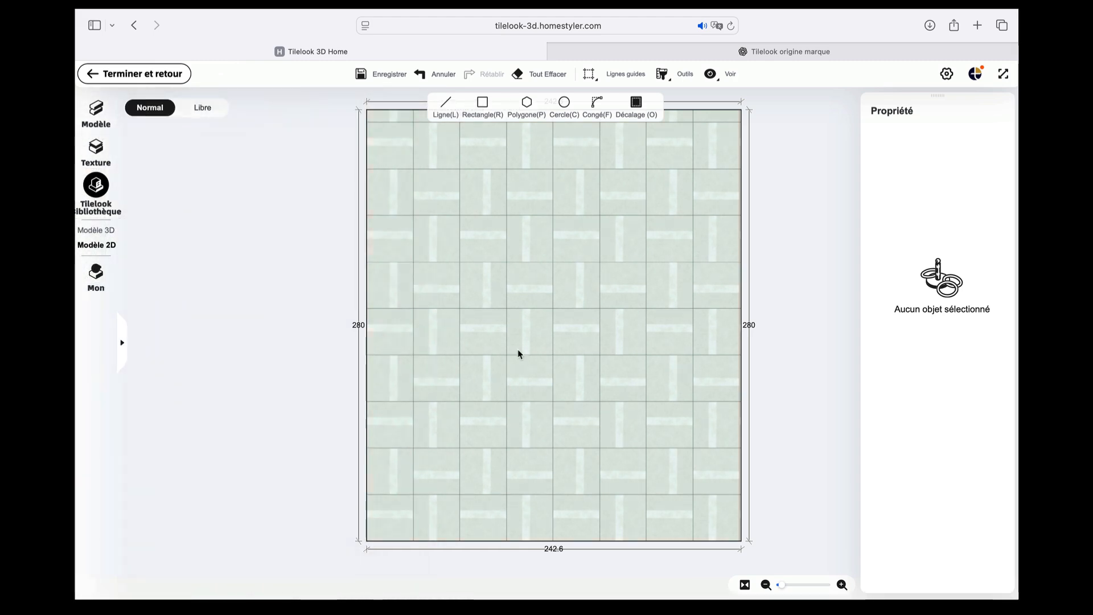
# - Search the Tilelook 2D models for "petite" and look through the matching tiles
pyautogui.click(106, 246)
pyautogui.click(213, 135)
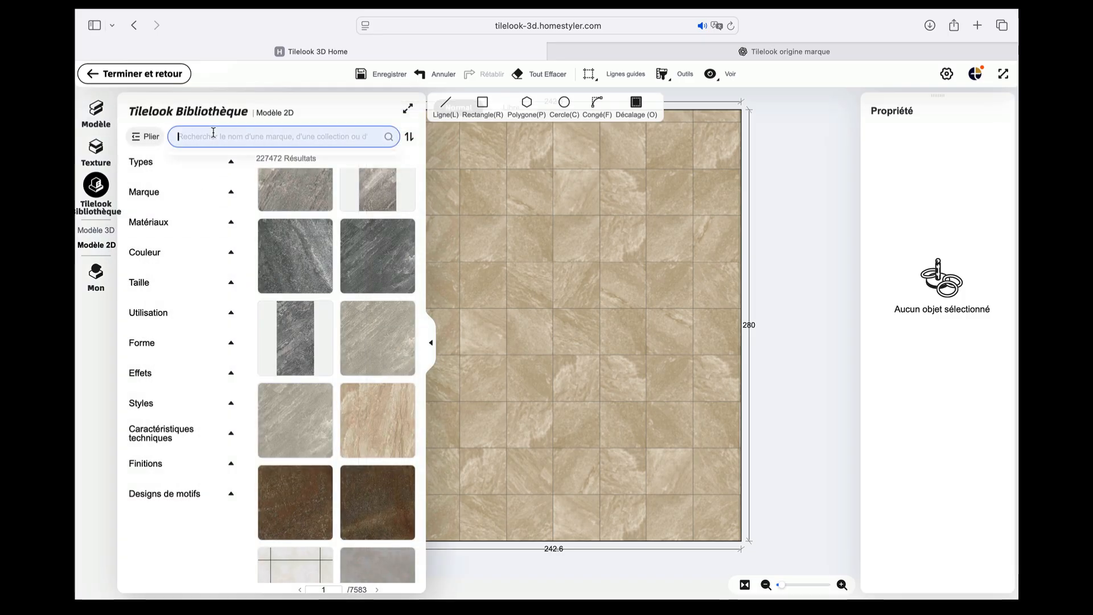
pyautogui.write('petit')
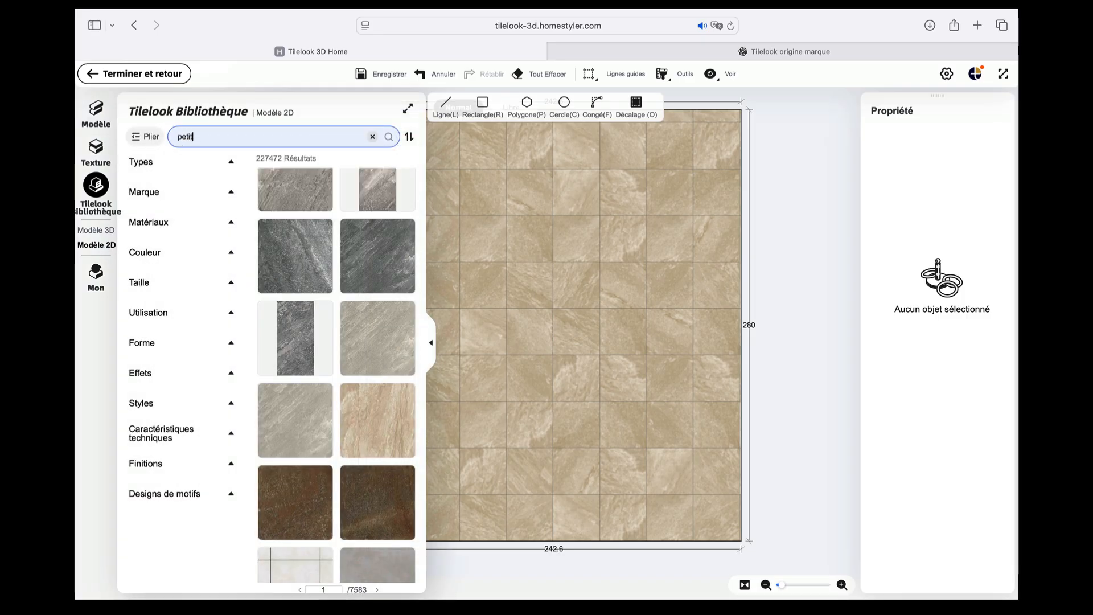
pyautogui.write('e')
pyautogui.press('Return')
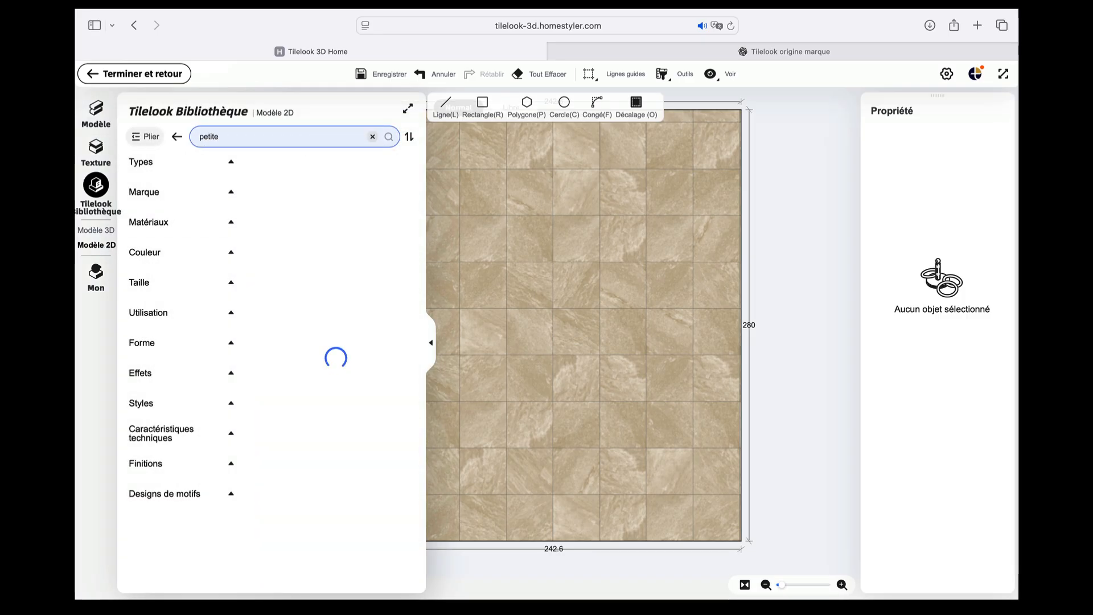
pyautogui.scroll(-10, 313, 245)
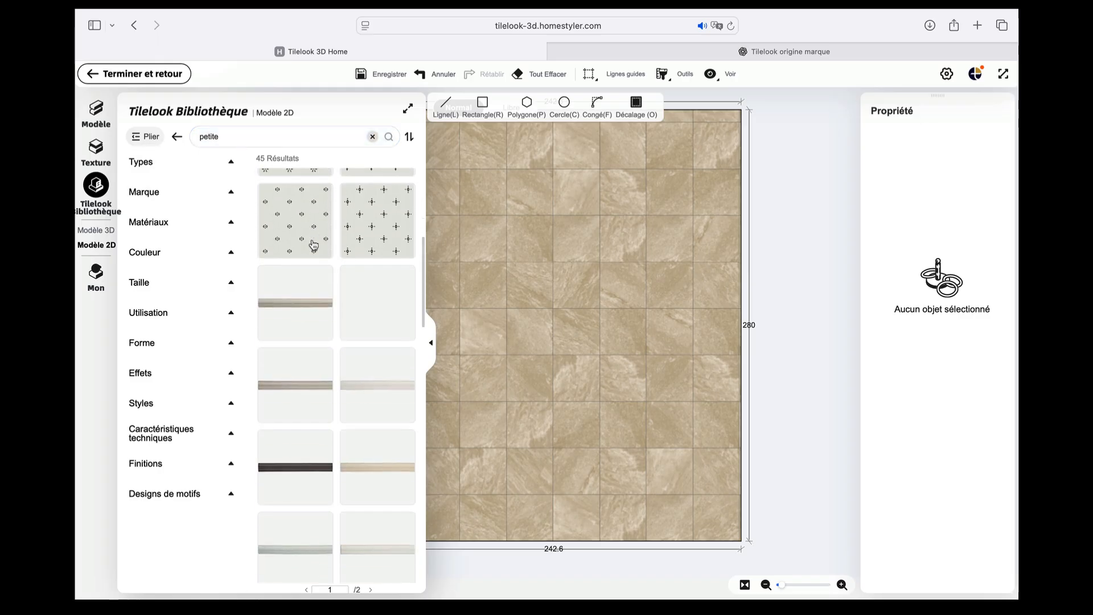
pyautogui.scroll(-5, 313, 245)
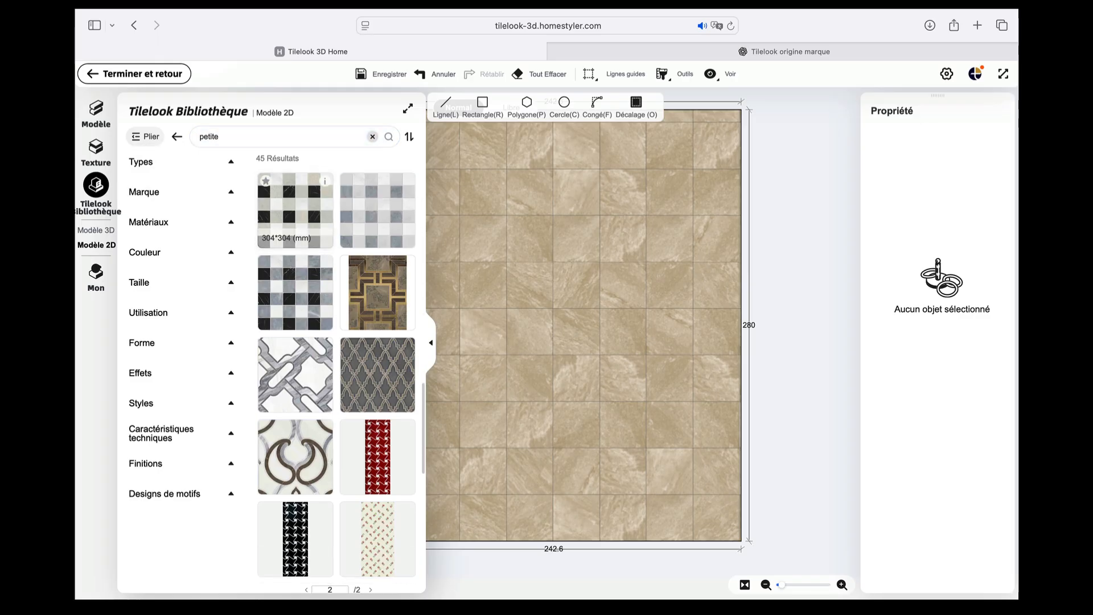
# - Shorten the 2D model search to "petit", check the tiles and clear the search
pyautogui.click(293, 131)
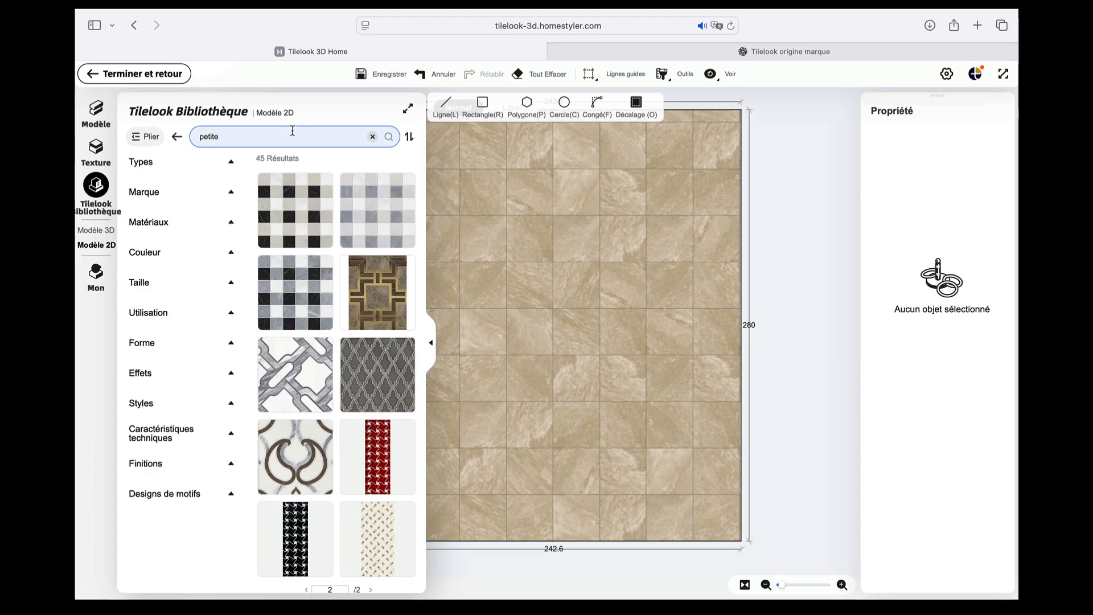
pyautogui.press('BackSpace')
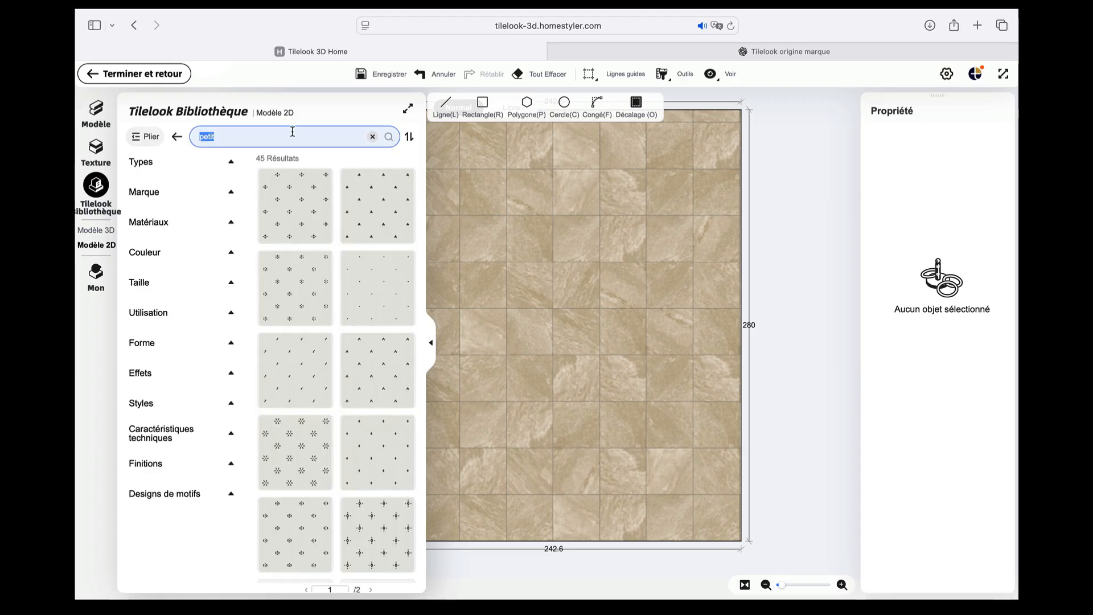
pyautogui.press('BackSpace')
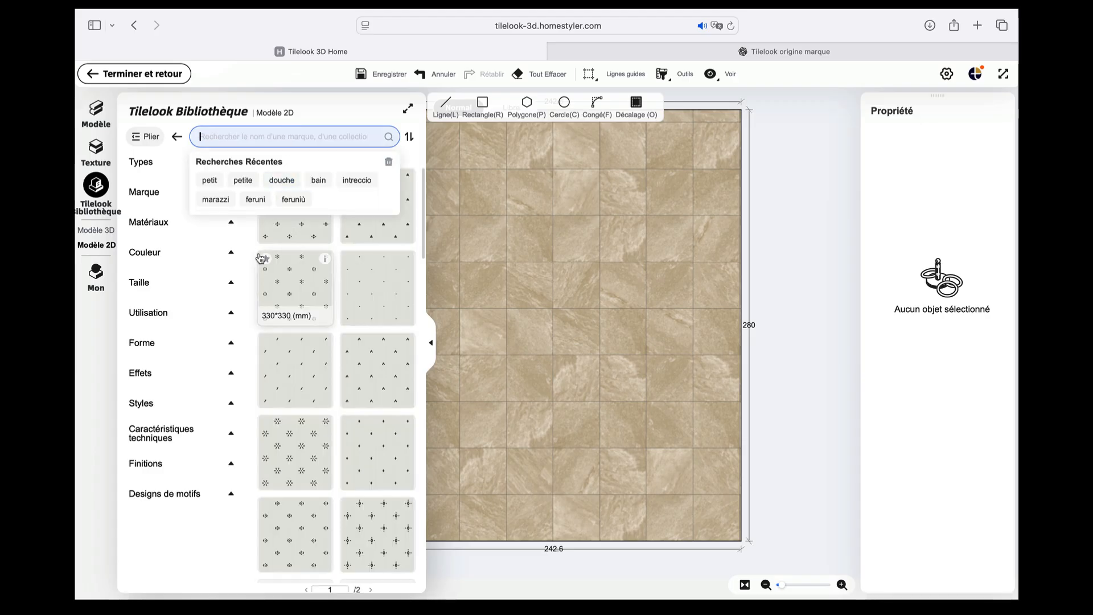
pyautogui.scroll(-1, 273, 268)
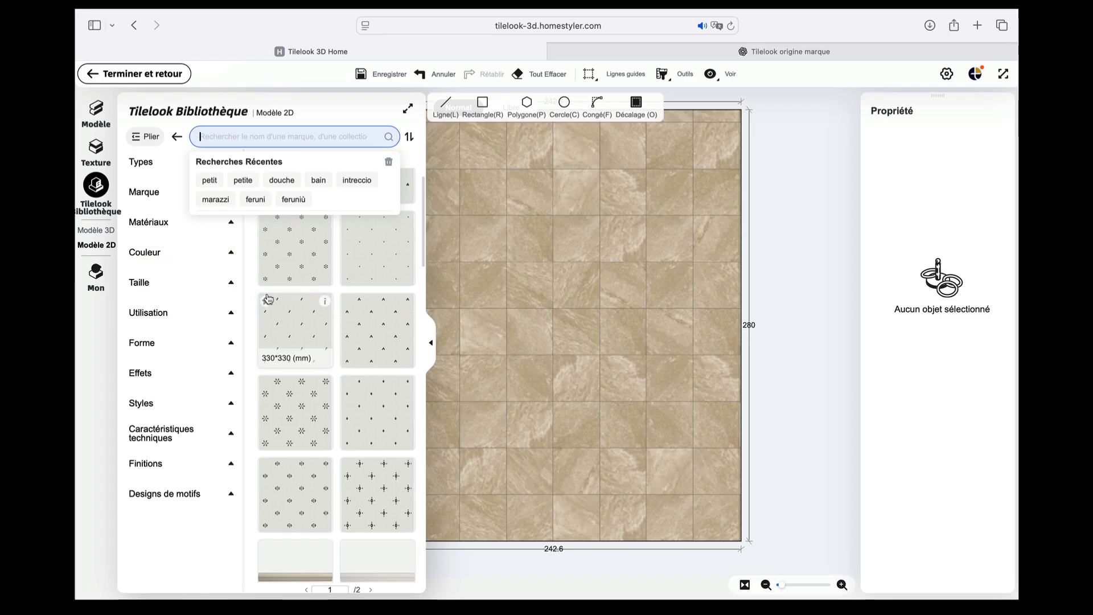
pyautogui.click(96, 230)
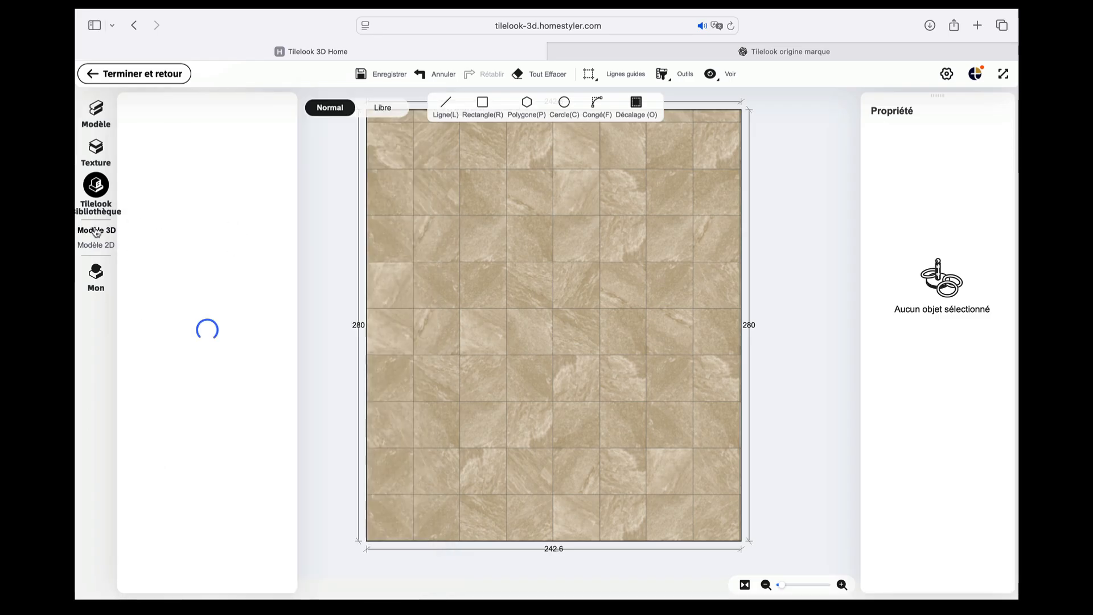
pyautogui.scroll(-4, 158, 278)
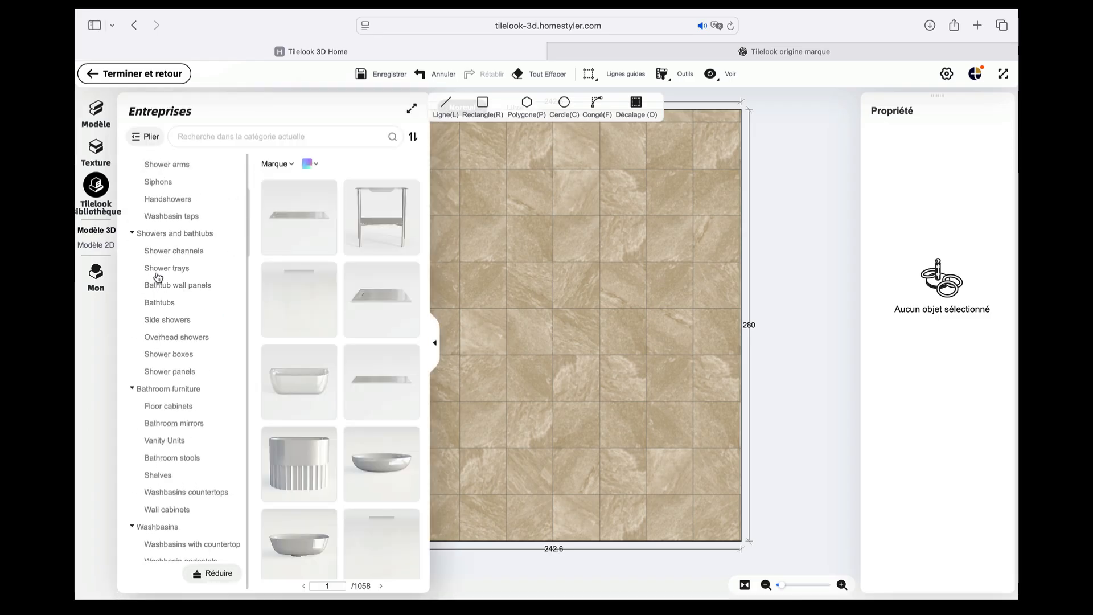
pyautogui.click(97, 245)
pyautogui.click(87, 165)
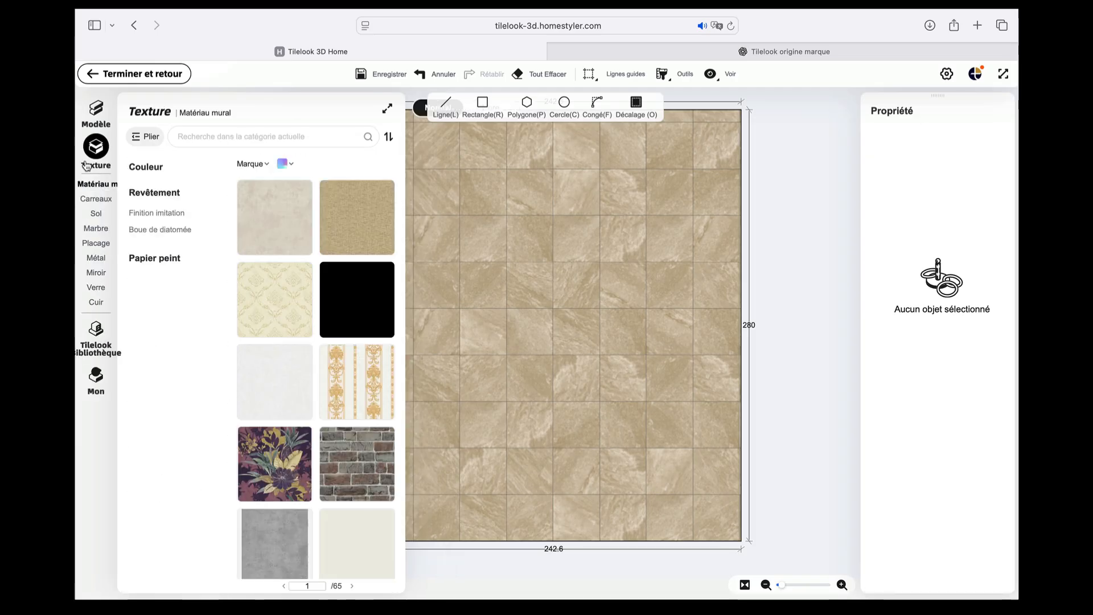
# - Browse the multi-tile laying patterns and apply one of them to the beige wall
pyautogui.click(96, 111)
pyautogui.click(104, 177)
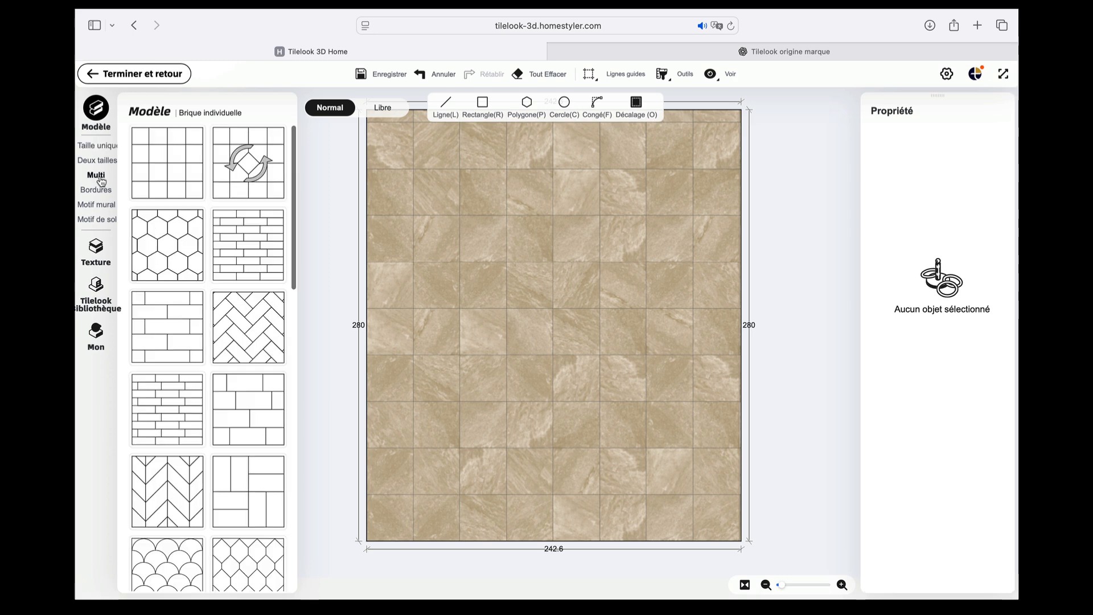
pyautogui.scroll(-5, 178, 281)
pyautogui.scroll(-3, 178, 281)
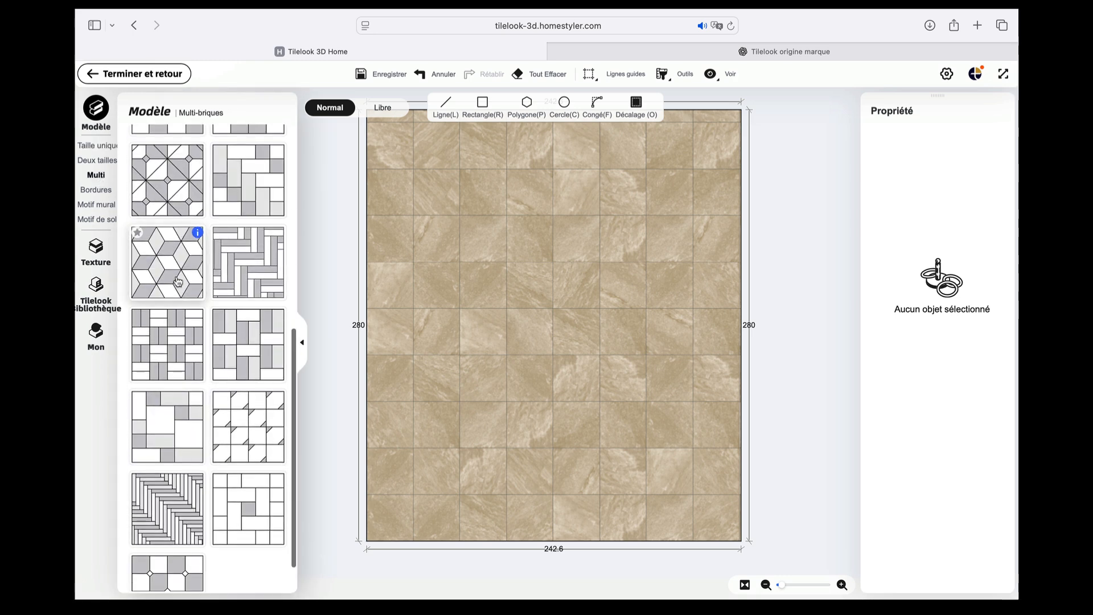
pyautogui.scroll(-1, 178, 281)
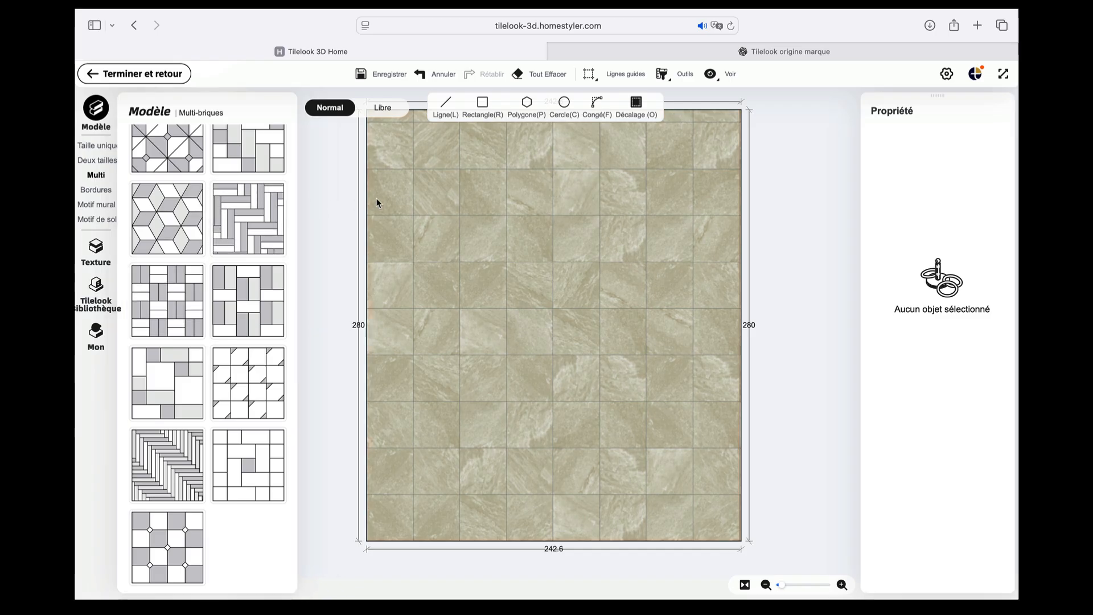
pyautogui.click(402, 199)
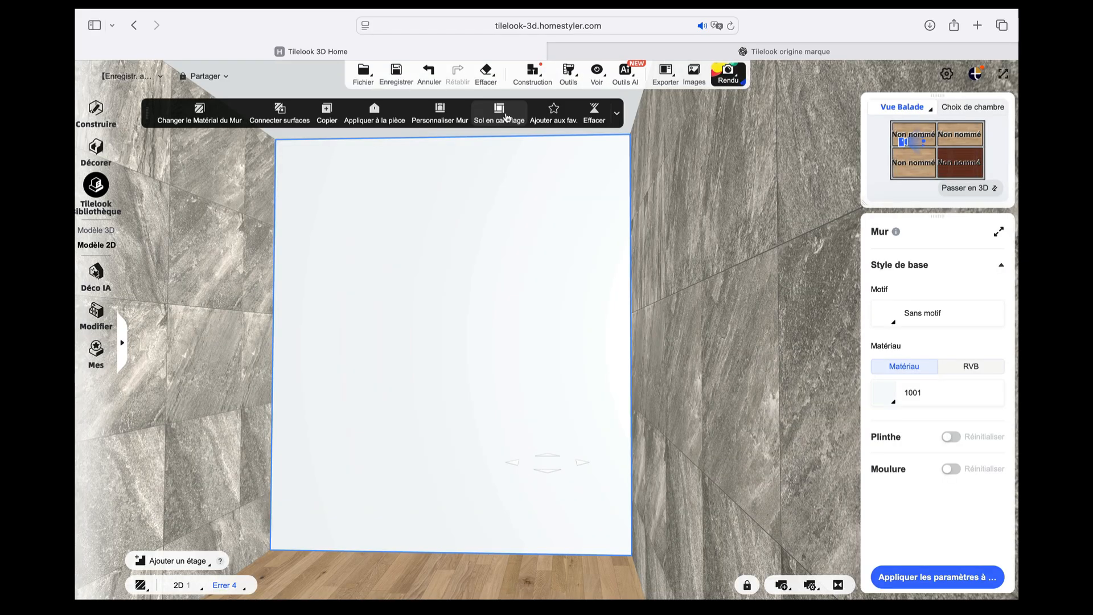
# - Open the white wall's tiling editor in free mode and filter the 2D models by the Artesia brand
pyautogui.click(504, 113)
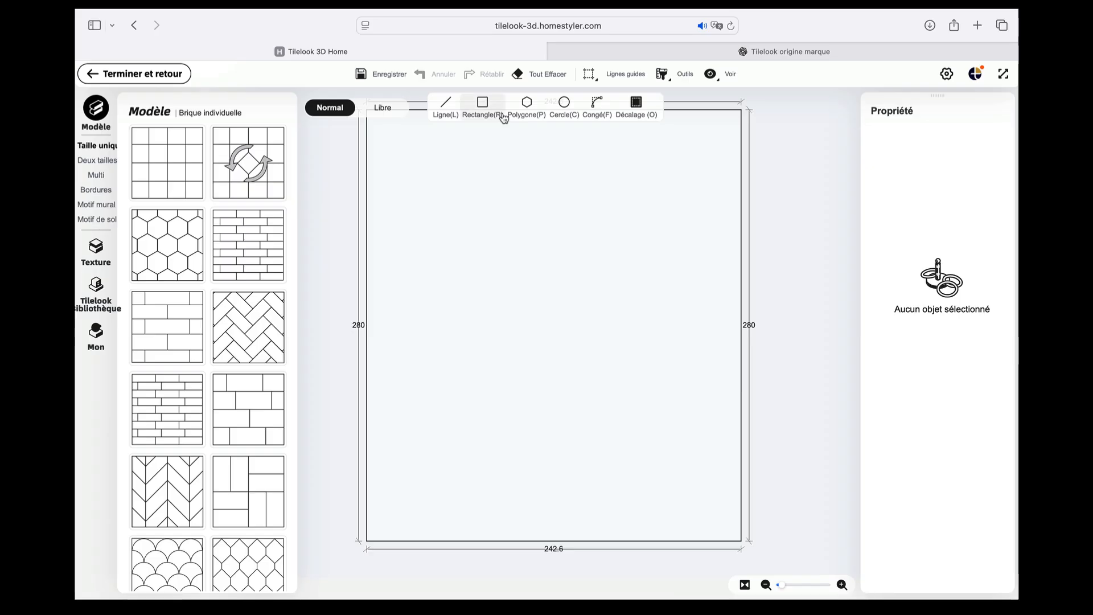
pyautogui.click(383, 107)
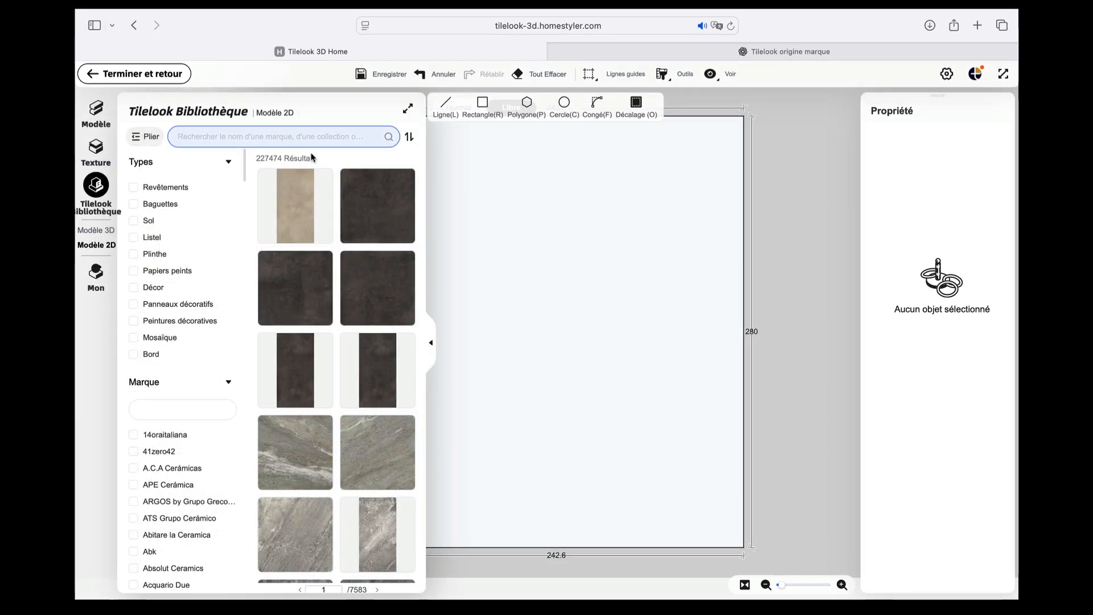
pyautogui.click(409, 135)
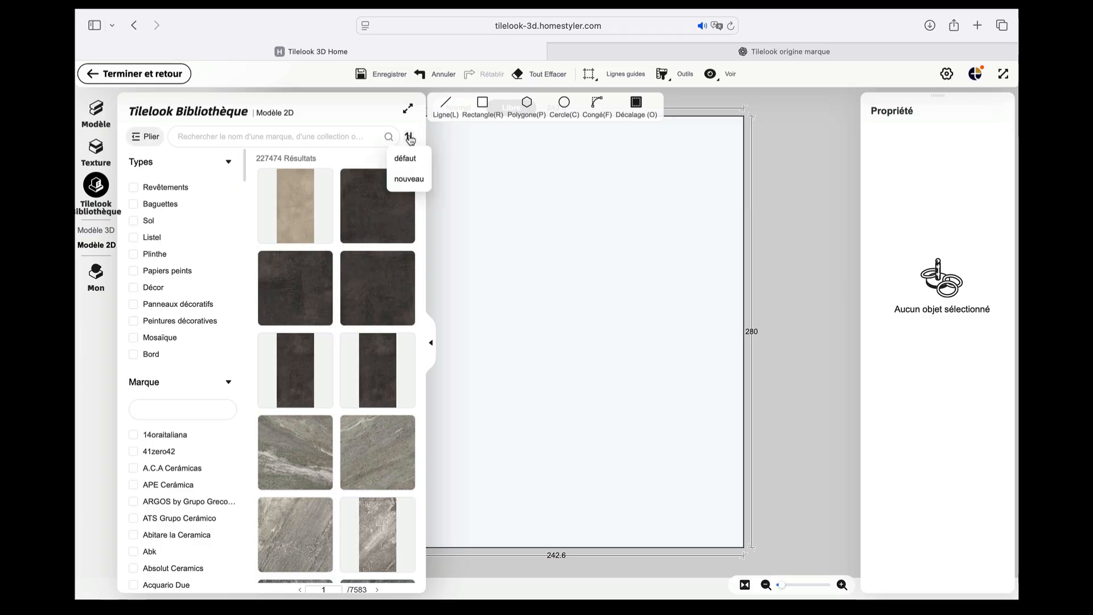
pyautogui.scroll(-12, 205, 252)
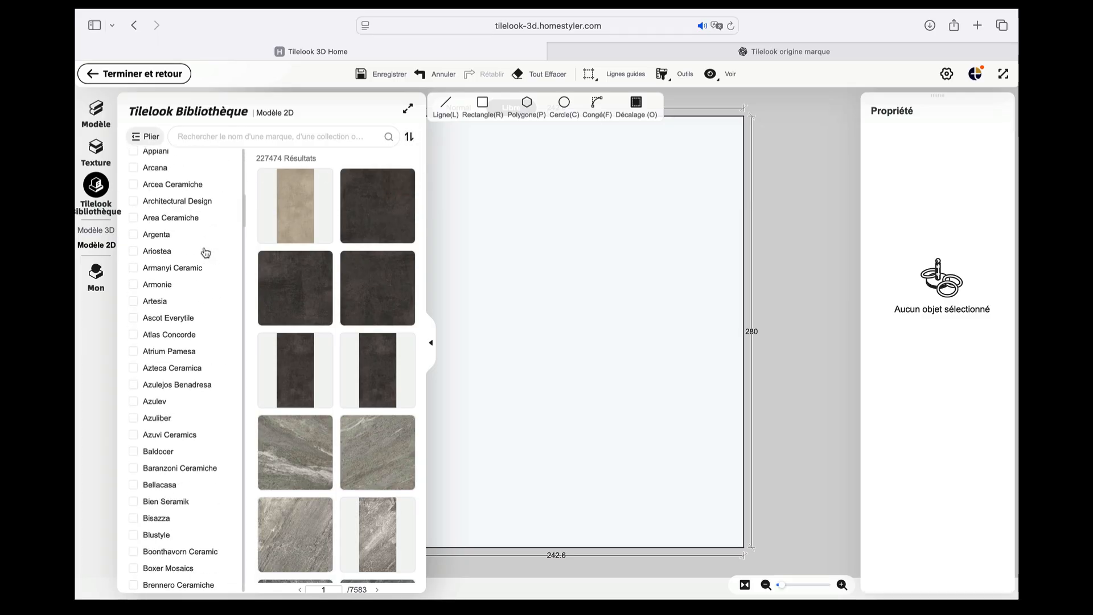
pyautogui.click(155, 301)
# - Place the dark 600 x 600 mm Artesia stone tile in the wall's lower right corner
pyautogui.scroll(-4, 272, 284)
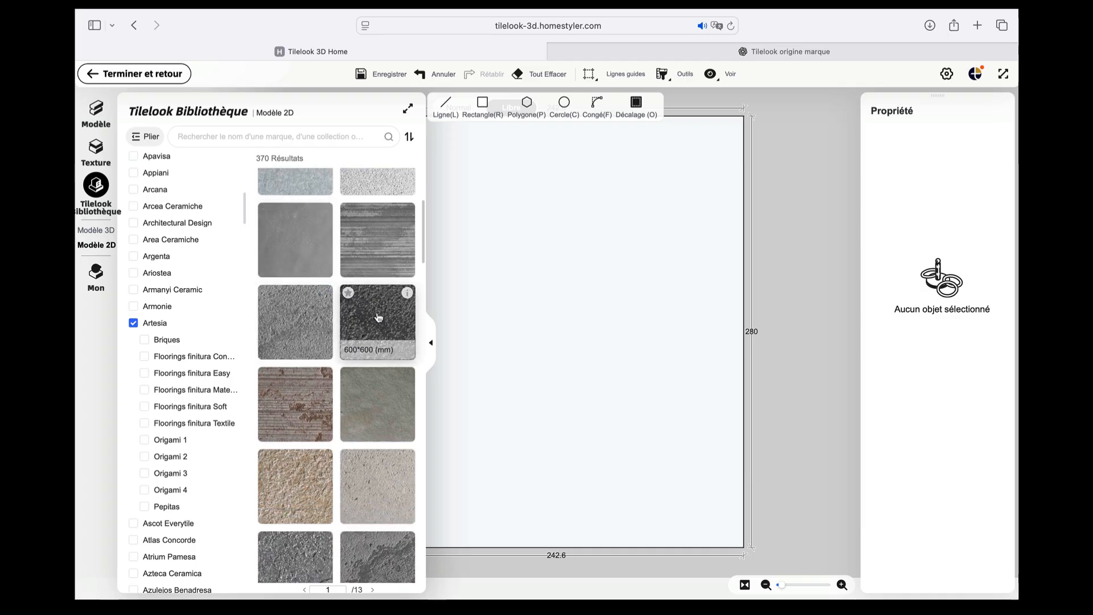
pyautogui.moveTo(379, 317); pyautogui.dragTo(680, 455)
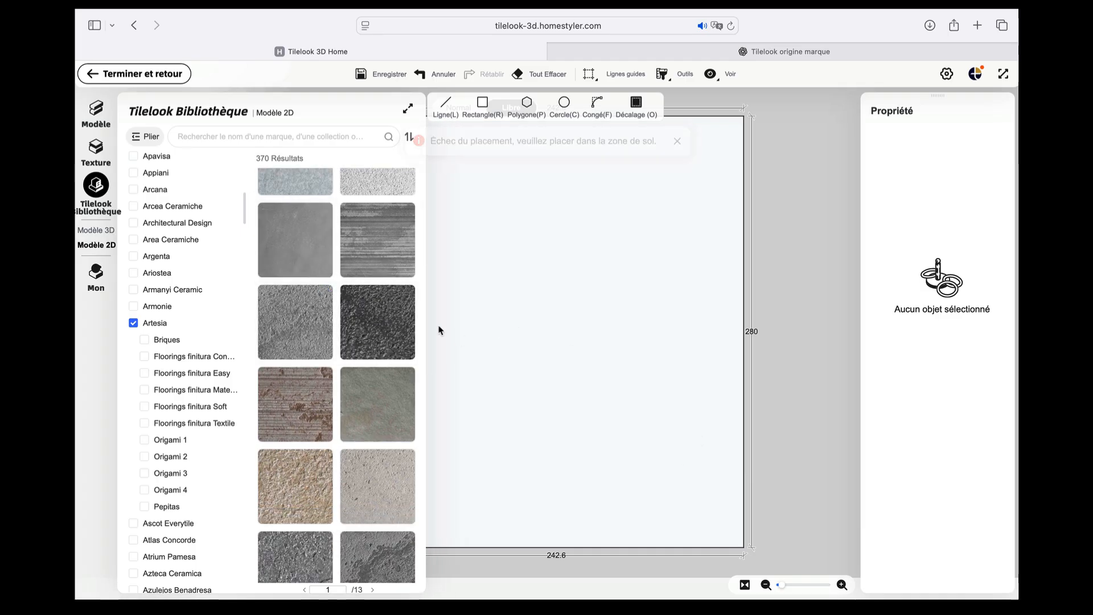
pyautogui.moveTo(378, 333); pyautogui.dragTo(699, 498)
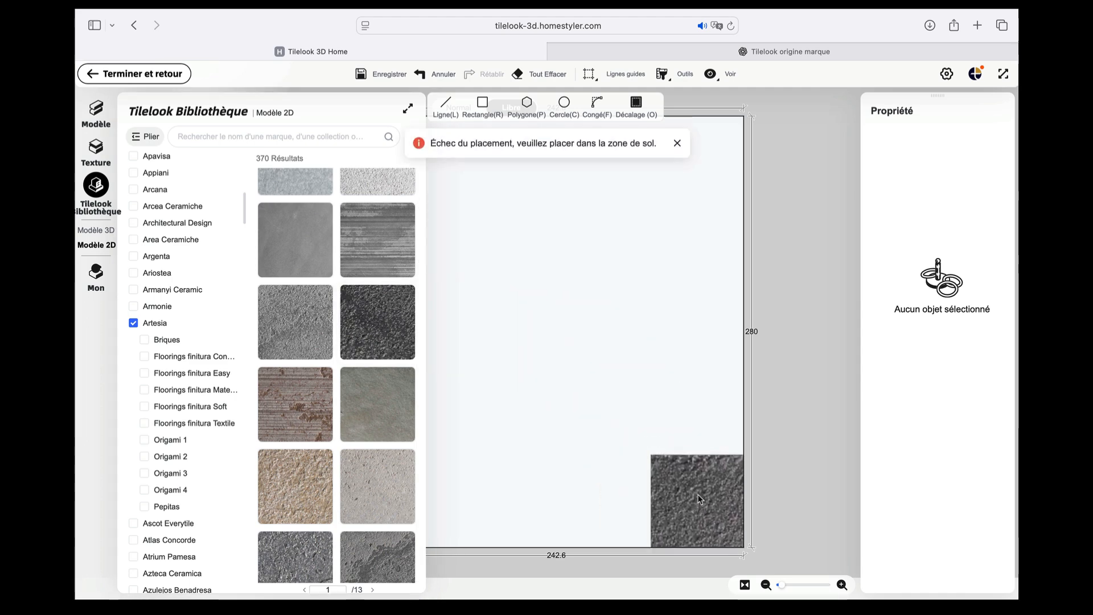
pyautogui.click(697, 495)
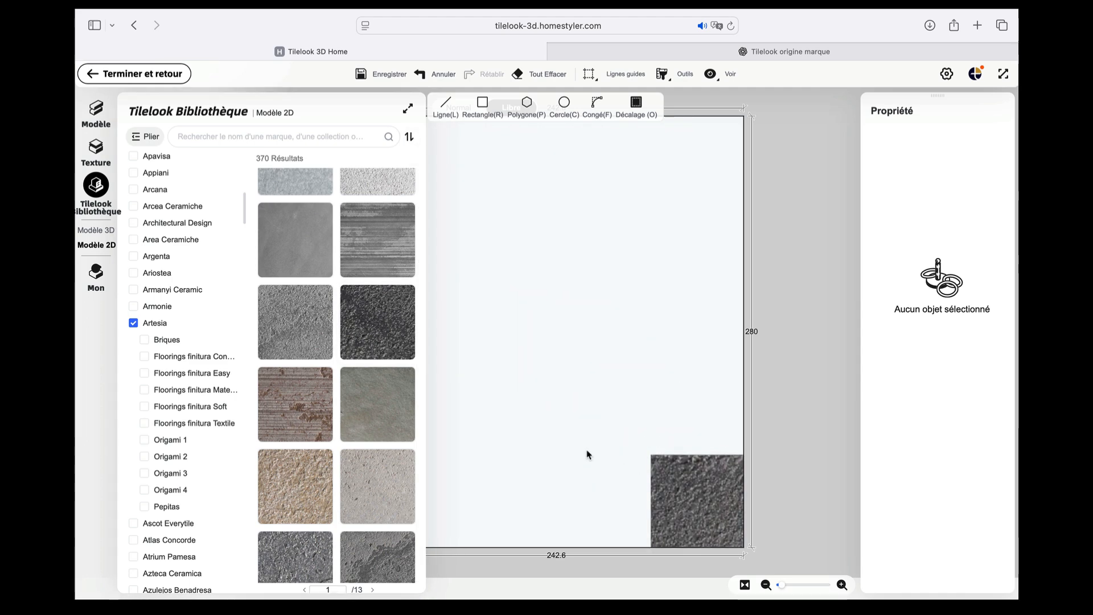
pyautogui.click(430, 343)
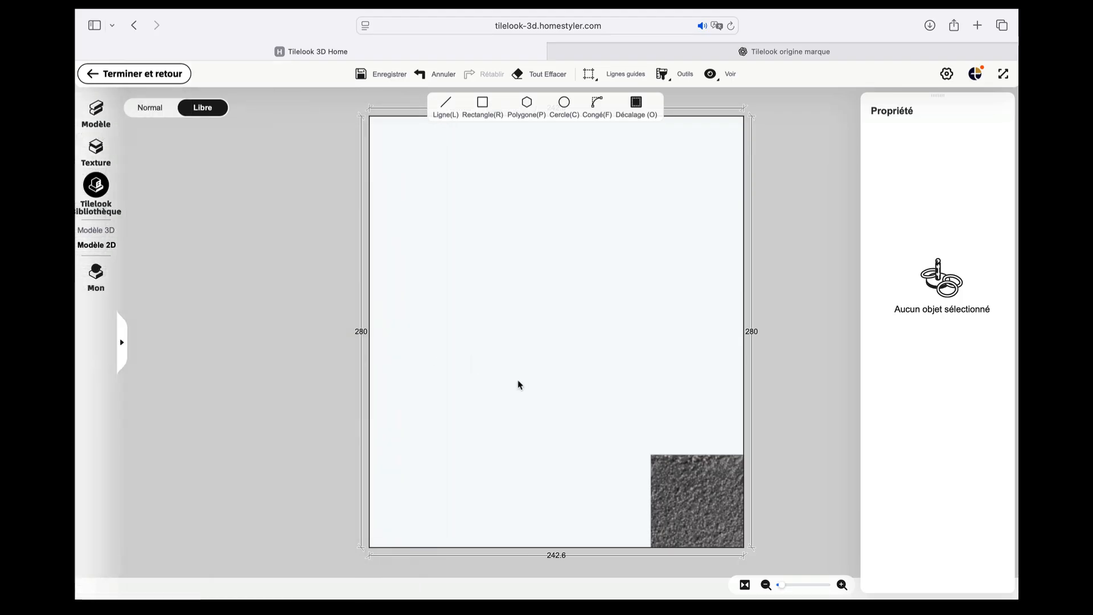
# - Lay a second tile beside the corner tile using the slide-and-pave option Pavage continu
pyautogui.click(704, 496)
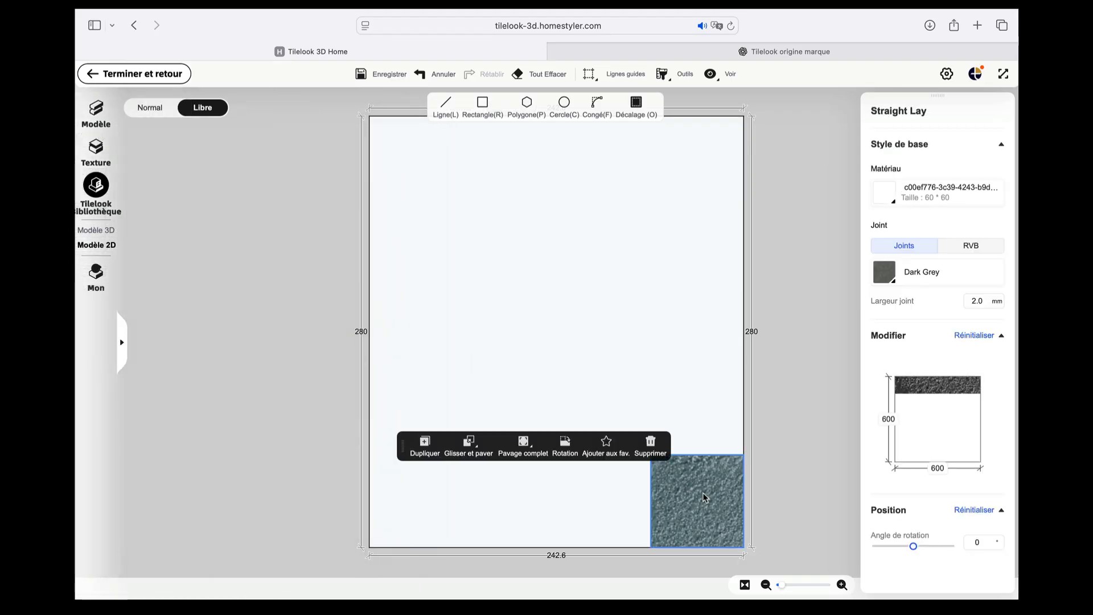
pyautogui.moveTo(467, 453)
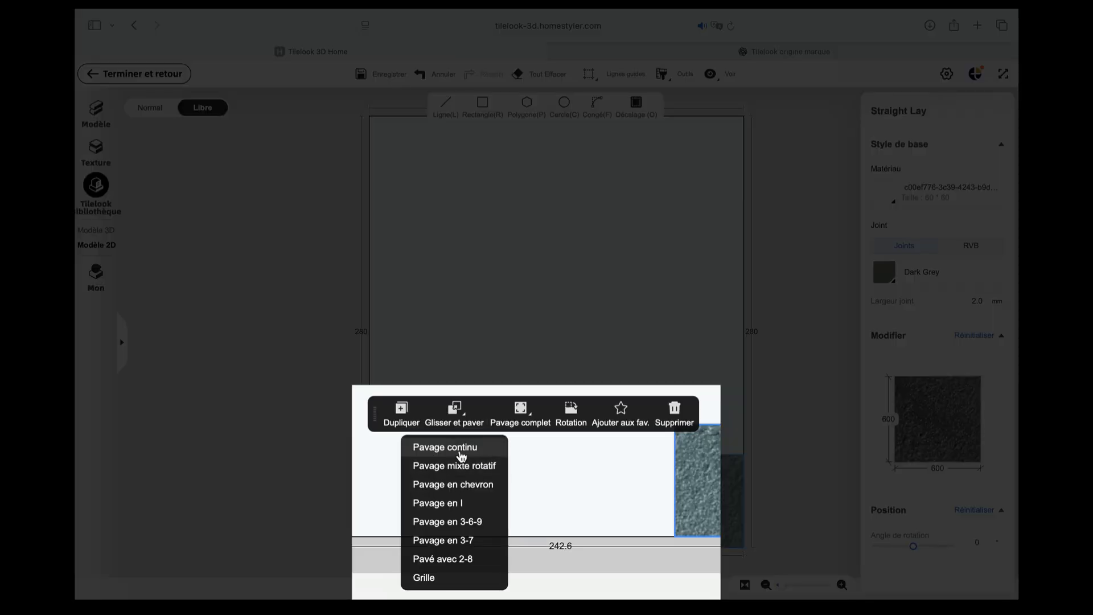
pyautogui.click(460, 449)
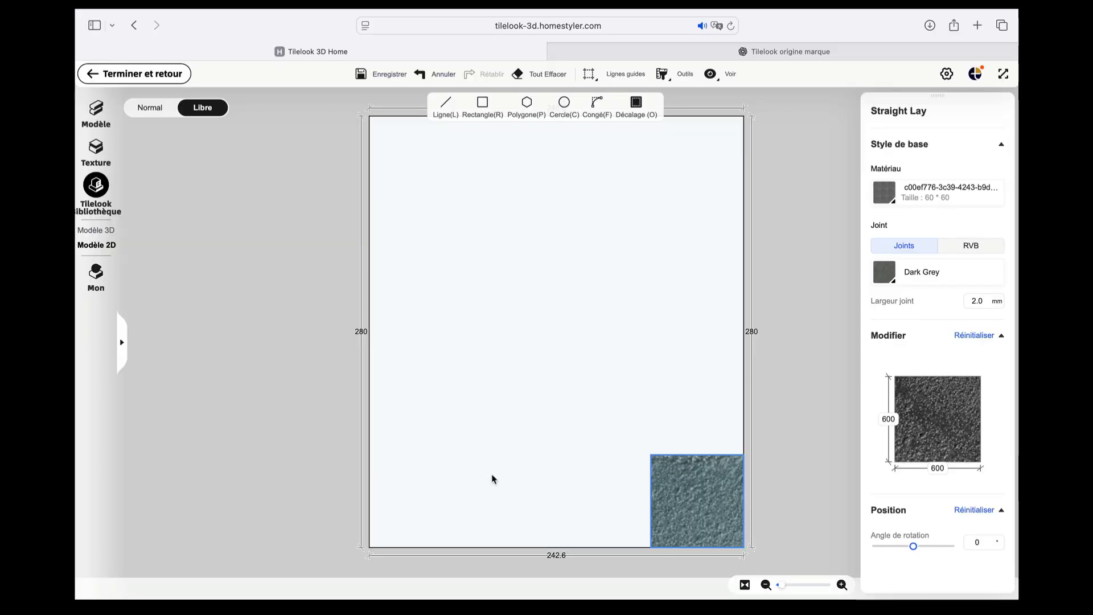
pyautogui.press('Delete')
pyautogui.click(677, 483)
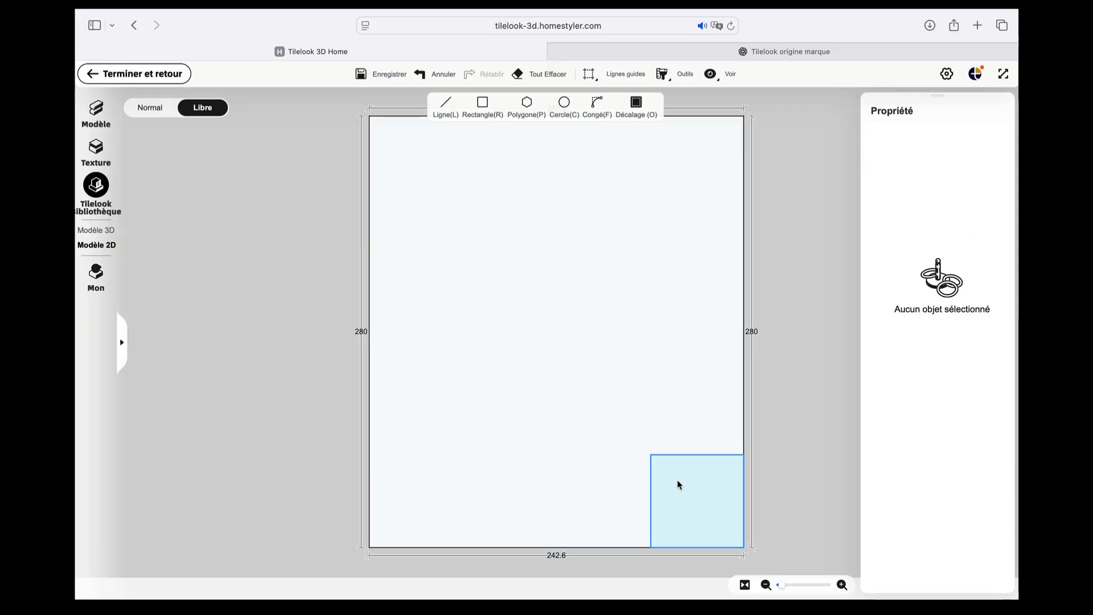
pyautogui.click(612, 481)
pyautogui.click(510, 497)
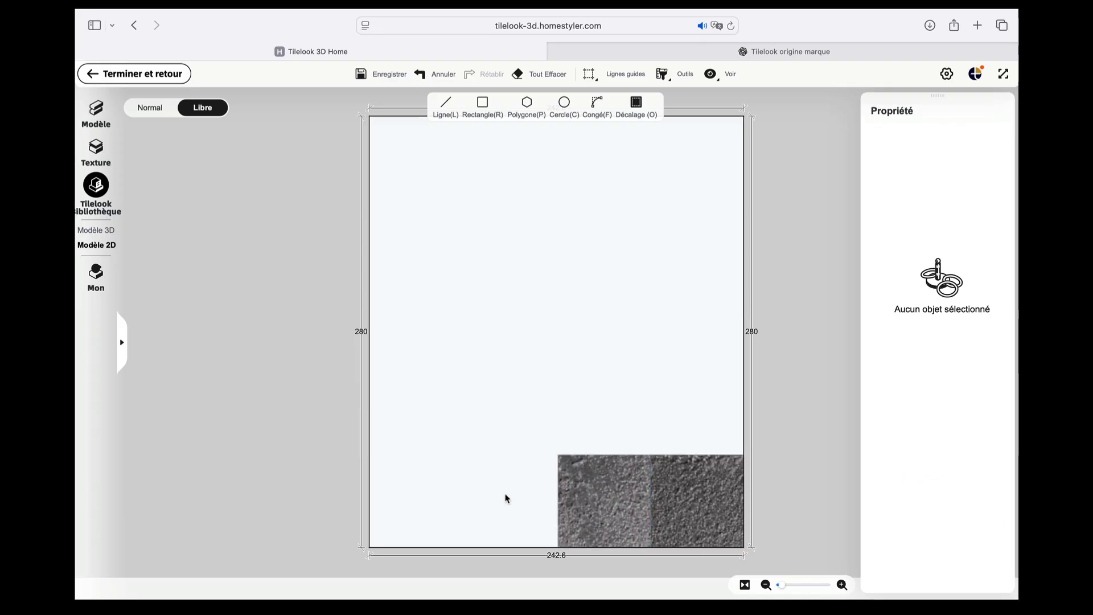
# - Extend the dark tile row along the bottom to the wall's left edge with Pavage continu
pyautogui.click(566, 490)
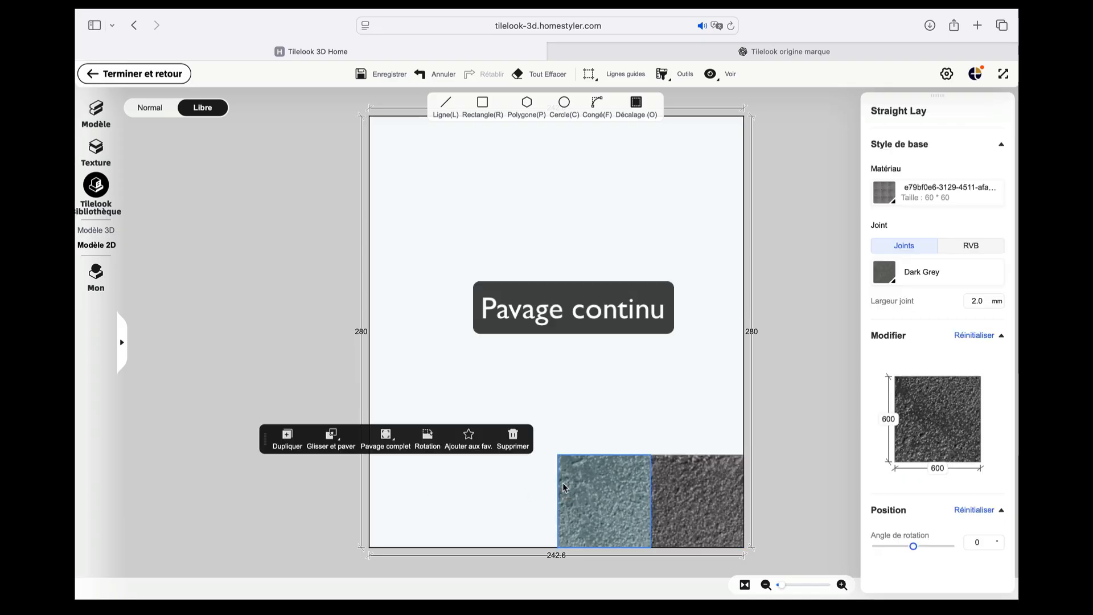
pyautogui.moveTo(337, 444)
pyautogui.click(338, 472)
pyautogui.moveTo(336, 470); pyautogui.dragTo(394, 408)
pyautogui.moveTo(471, 274); pyautogui.dragTo(468, 482)
# - Slide-and-pave the dark tiles up the wall's left edge, starting from the bottom left tile
pyautogui.click(420, 477)
pyautogui.click(522, 430)
pyautogui.click(530, 459)
pyautogui.moveTo(530, 459); pyautogui.dragTo(412, 261)
pyautogui.moveTo(410, 169); pyautogui.dragTo(411, 167)
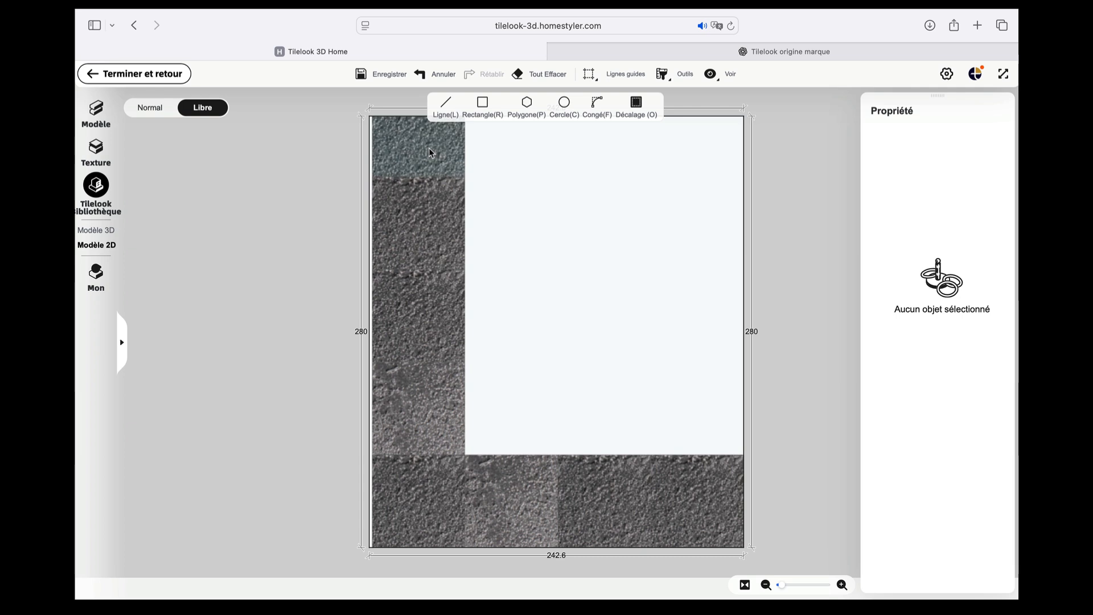
# - Slide-and-pave the dark tiles across the top of the wall, starting from the top left tile
pyautogui.click(428, 148)
pyautogui.click(519, 204)
pyautogui.click(541, 222)
pyautogui.moveTo(540, 222); pyautogui.dragTo(726, 128)
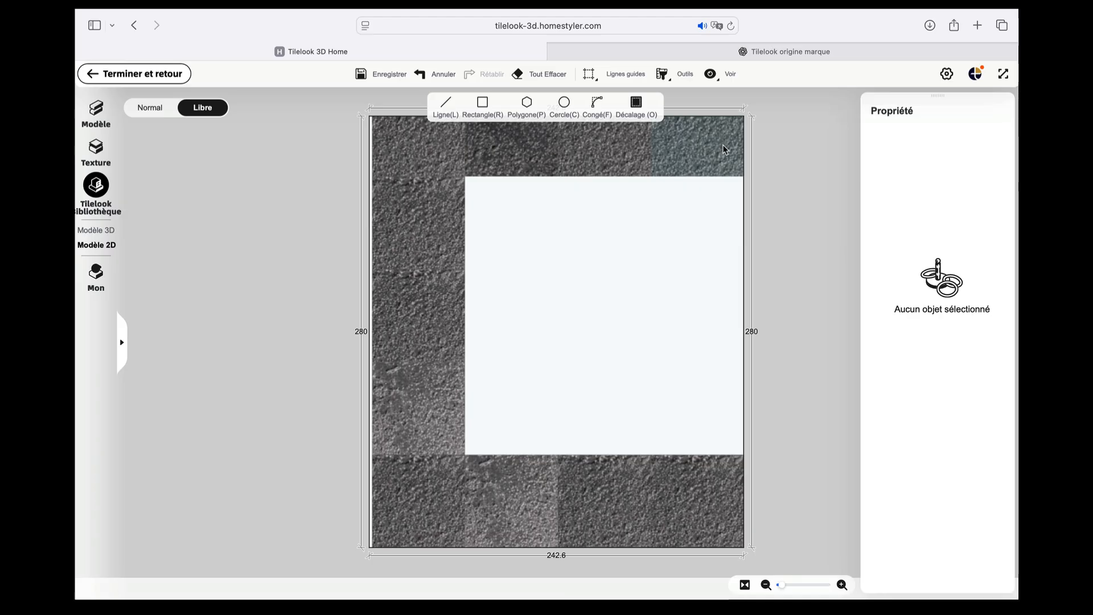
# - Delete the dark tiles of the wall's top row
pyautogui.click(687, 161)
pyautogui.press('BackSpace')
pyautogui.click(604, 153)
pyautogui.press('BackSpace')
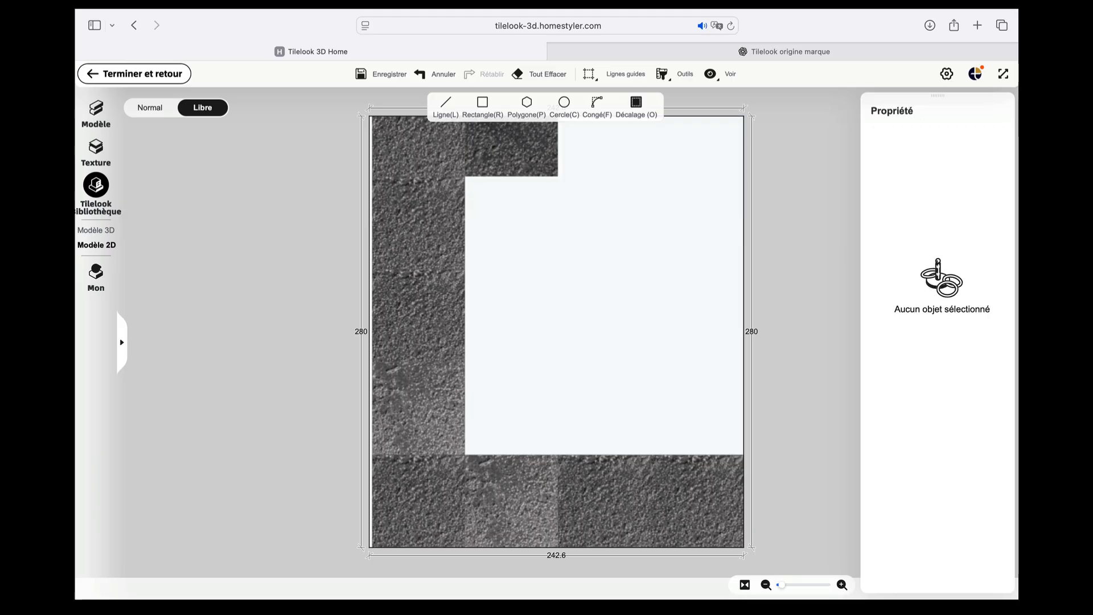
pyautogui.click(448, 136)
pyautogui.press('BackSpace')
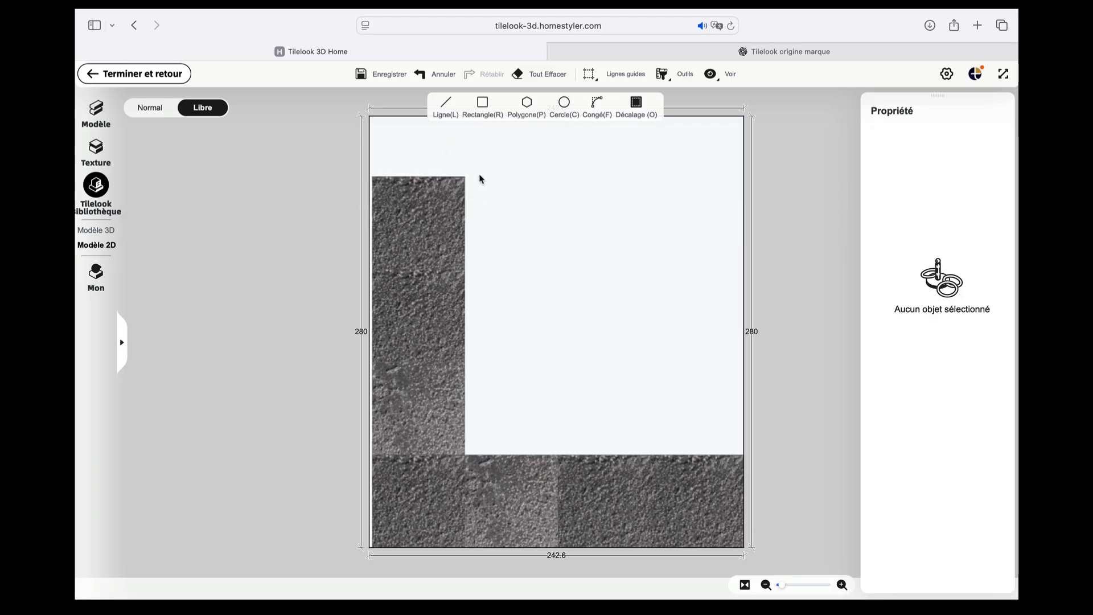
# - Delete the remaining dark tiles of the left column above the bottom row
pyautogui.click(461, 199)
pyautogui.press('BackSpace')
pyautogui.scroll(5, 471, 222)
pyautogui.scroll(-5, 452, 370)
pyautogui.click(407, 324)
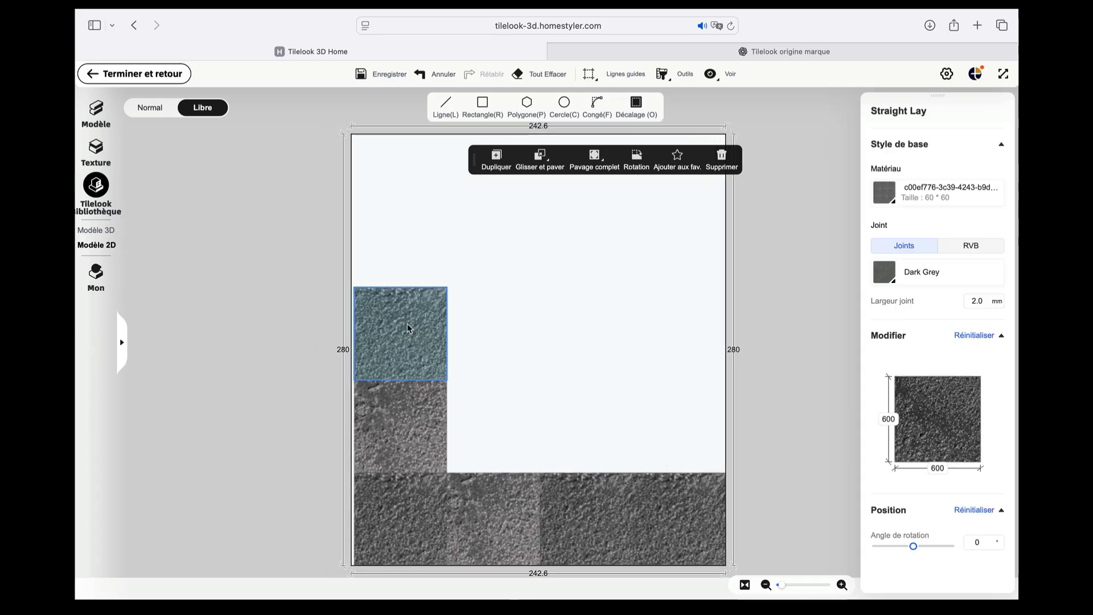
pyautogui.press('BackSpace')
pyautogui.click(408, 410)
pyautogui.press('BackSpace')
# - Pave a second full row of dark tiles above the bottom row
pyautogui.moveTo(409, 493); pyautogui.dragTo(681, 449)
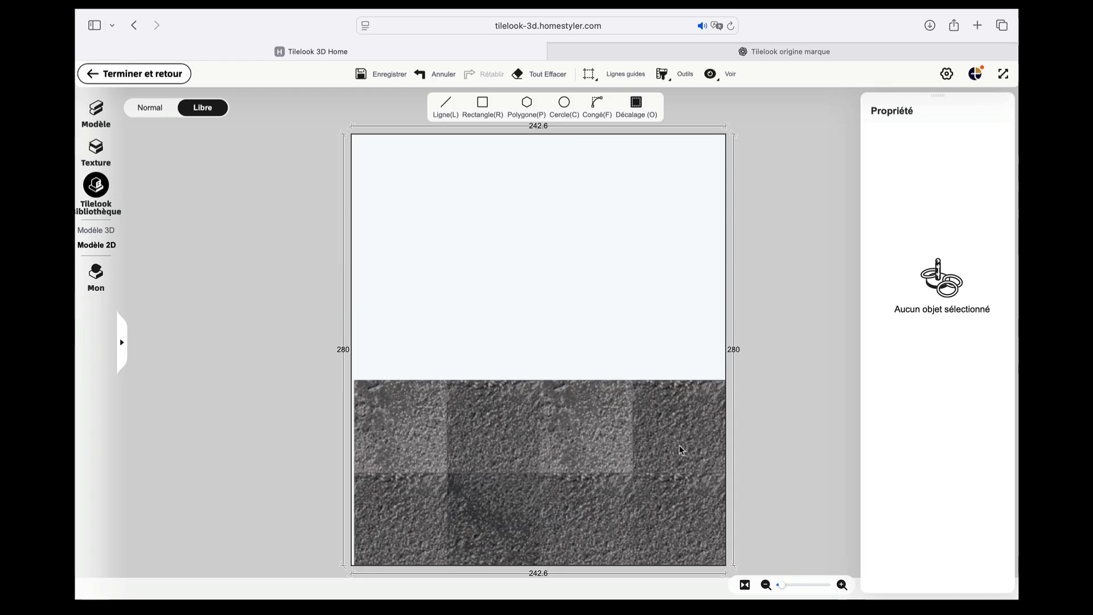
# - Reopen the 2D model library and look through its brand list and the other filter categories
pyautogui.click(121, 340)
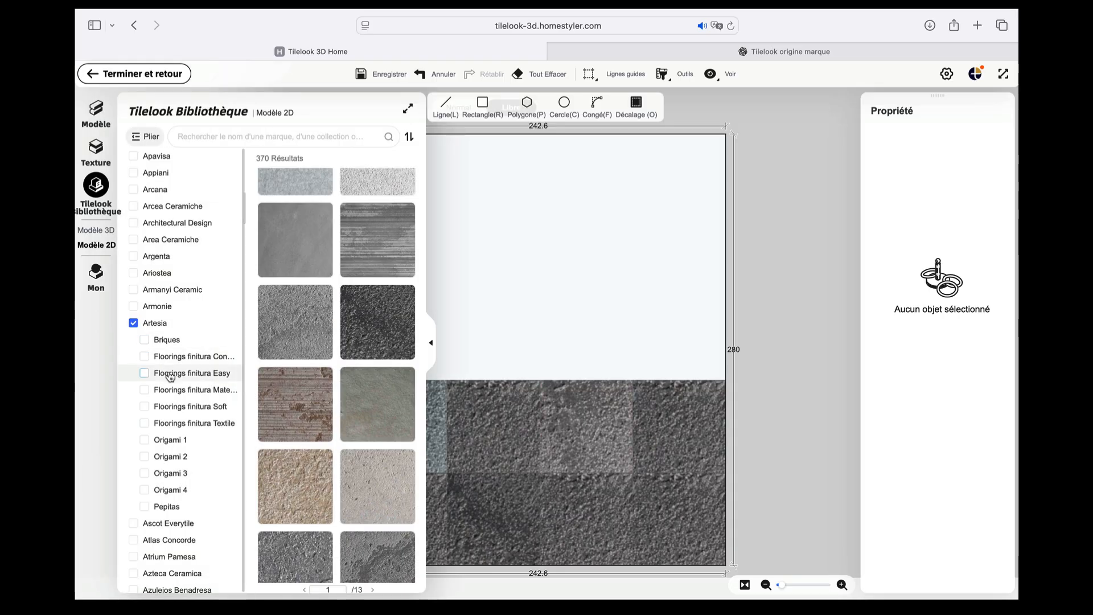
pyautogui.scroll(-3, 219, 393)
pyautogui.scroll(10, 221, 387)
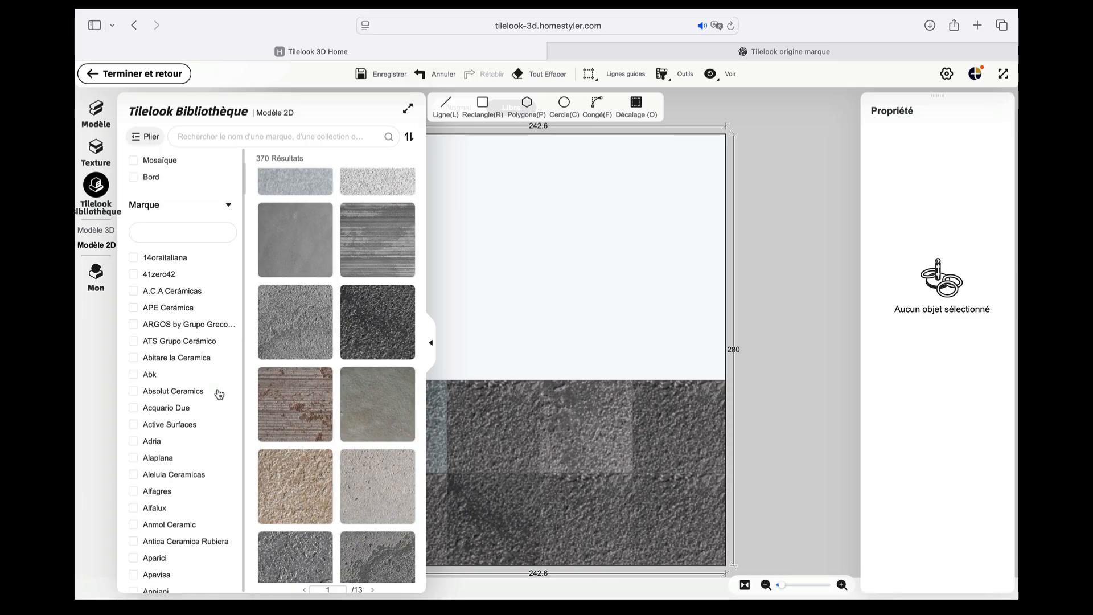
pyautogui.click(221, 366)
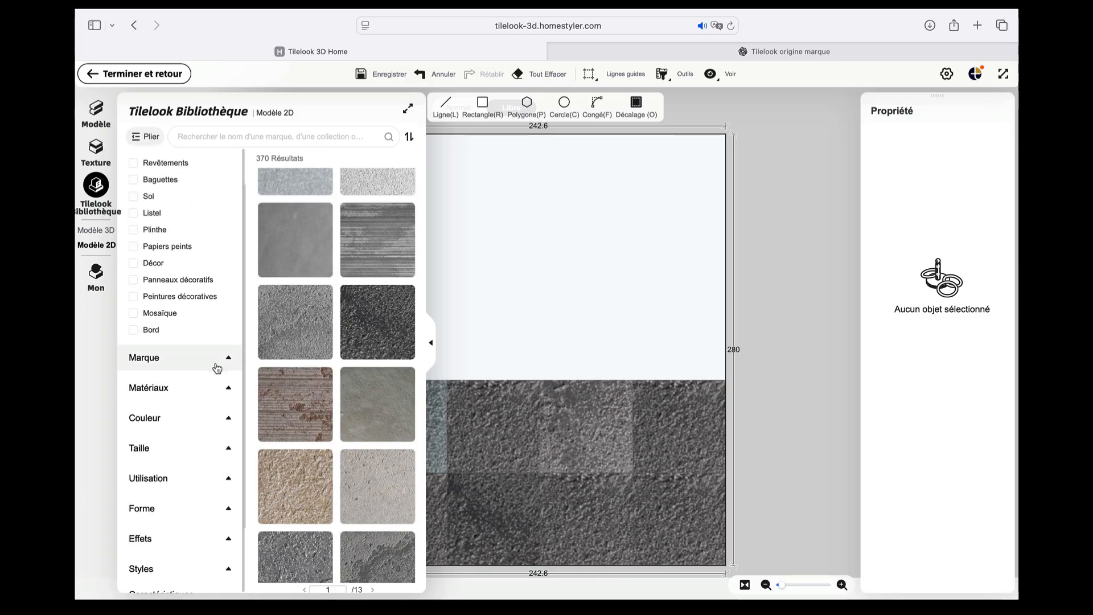
pyautogui.click(213, 367)
pyautogui.scroll(-5, 203, 461)
pyautogui.click(152, 320)
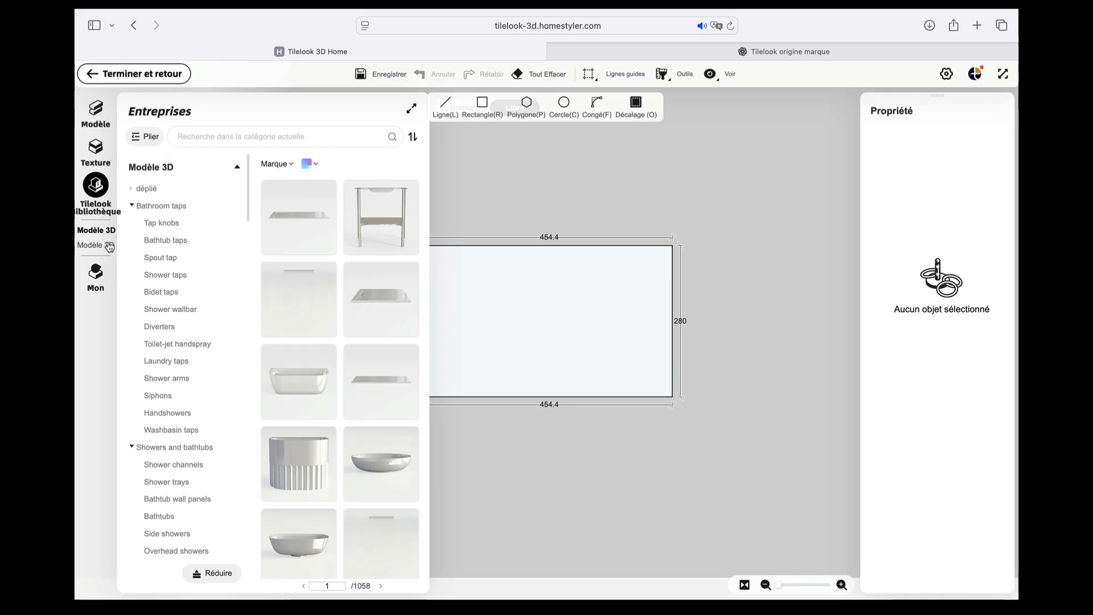
# - Show the library's 2D models and filter their types by Décor for the empty 454.4 x 280 wall
pyautogui.click(108, 245)
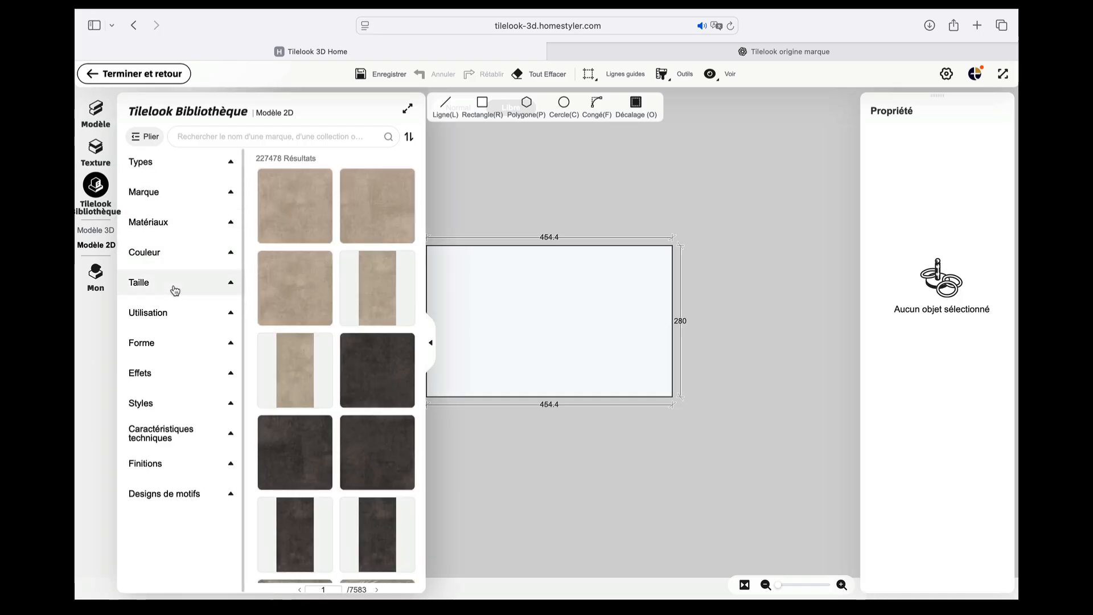
pyautogui.click(176, 161)
pyautogui.click(183, 287)
# - Place the 1200 x 600 mm tropical flower décor in the wall's lower right corner and fit the wall to the view
pyautogui.scroll(-10, 328, 407)
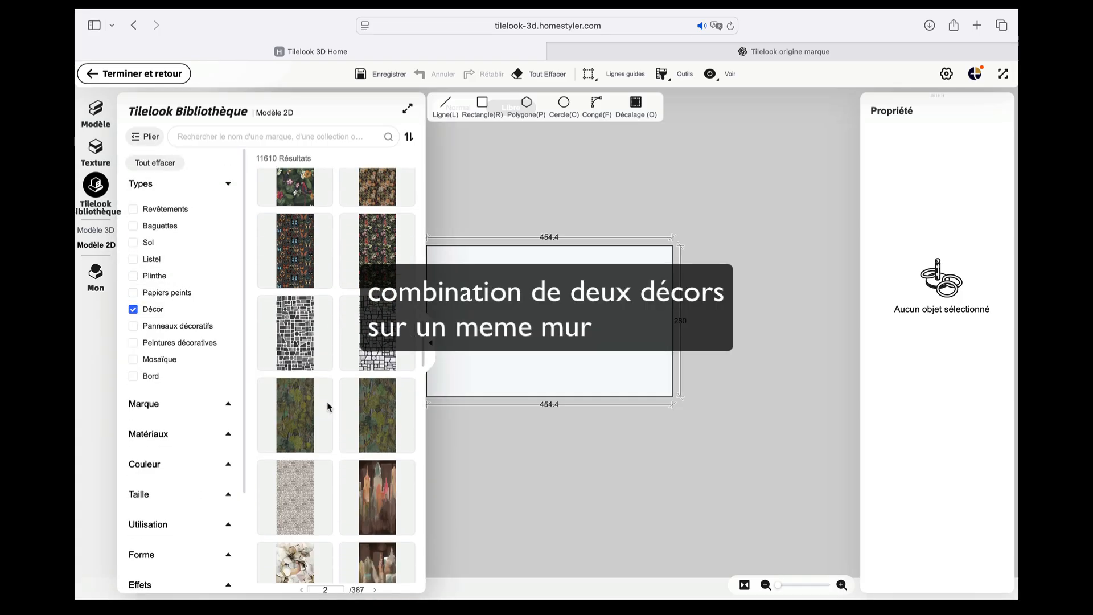
pyautogui.scroll(-10, 330, 426)
pyautogui.scroll(-10, 305, 438)
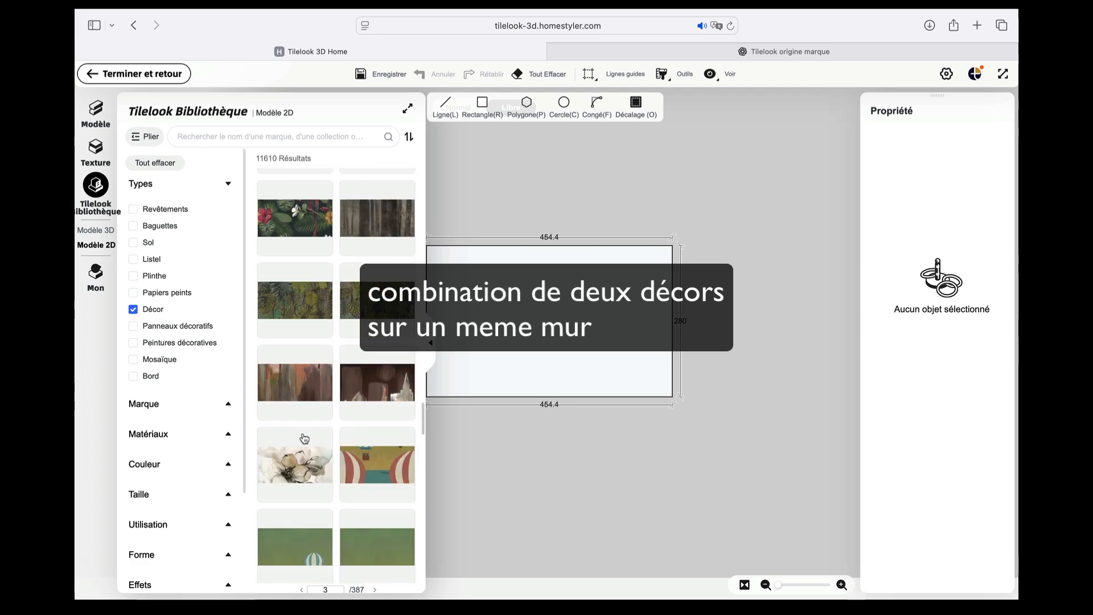
pyautogui.click(301, 482)
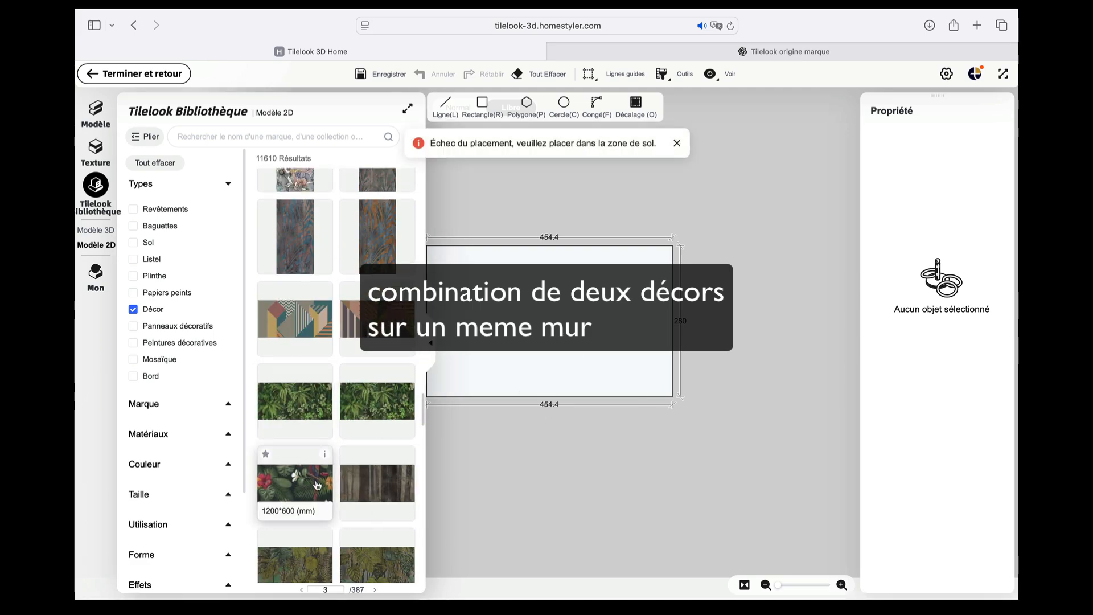
pyautogui.moveTo(302, 482); pyautogui.dragTo(646, 382)
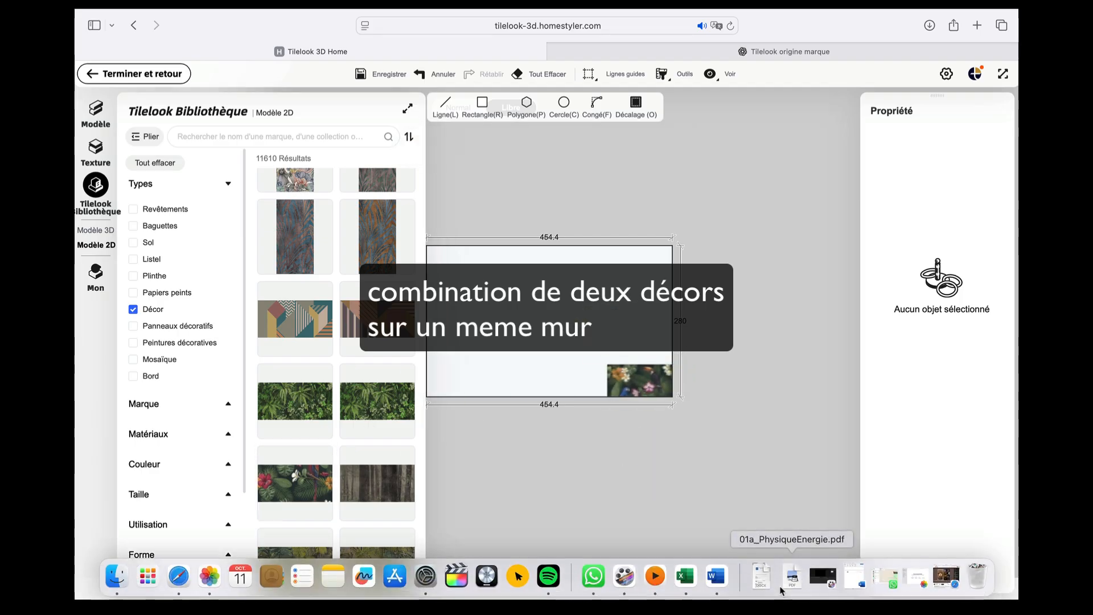
pyautogui.click(744, 584)
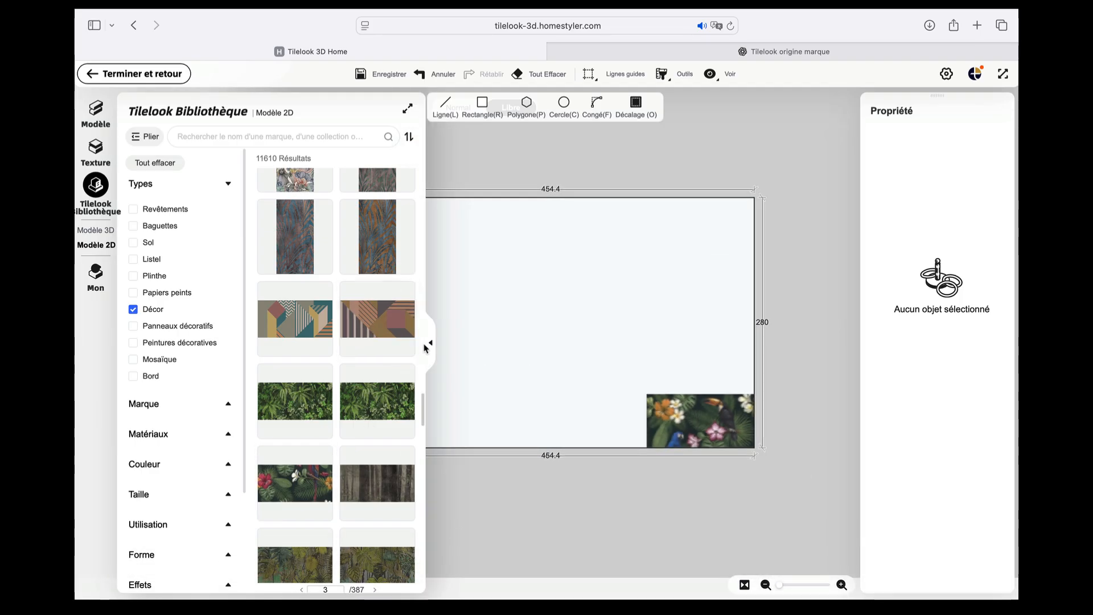
# - Extend the floral décor along the bottom of the wall to a row of three panels, starting with Pavage continu
pyautogui.click(432, 342)
pyautogui.click(672, 421)
pyautogui.click(441, 376)
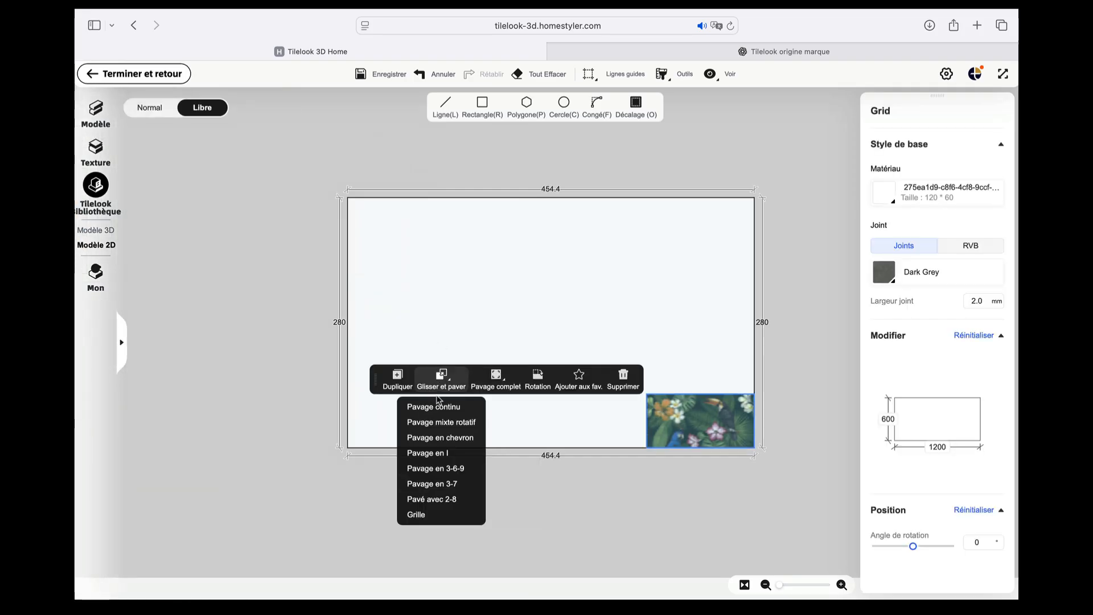
pyautogui.click(432, 407)
pyautogui.moveTo(666, 415)
pyautogui.mouseDown()
pyautogui.moveTo(667, 399)
pyautogui.moveTo(686, 419)
pyautogui.mouseUp()
pyautogui.click(701, 423)
pyautogui.click(520, 373)
pyautogui.click(502, 401)
pyautogui.click(469, 422)
# - Try covering the whole wall with the floral décor from the corner panel, and undo it
pyautogui.click(726, 420)
pyautogui.click(527, 367)
pyautogui.click(503, 399)
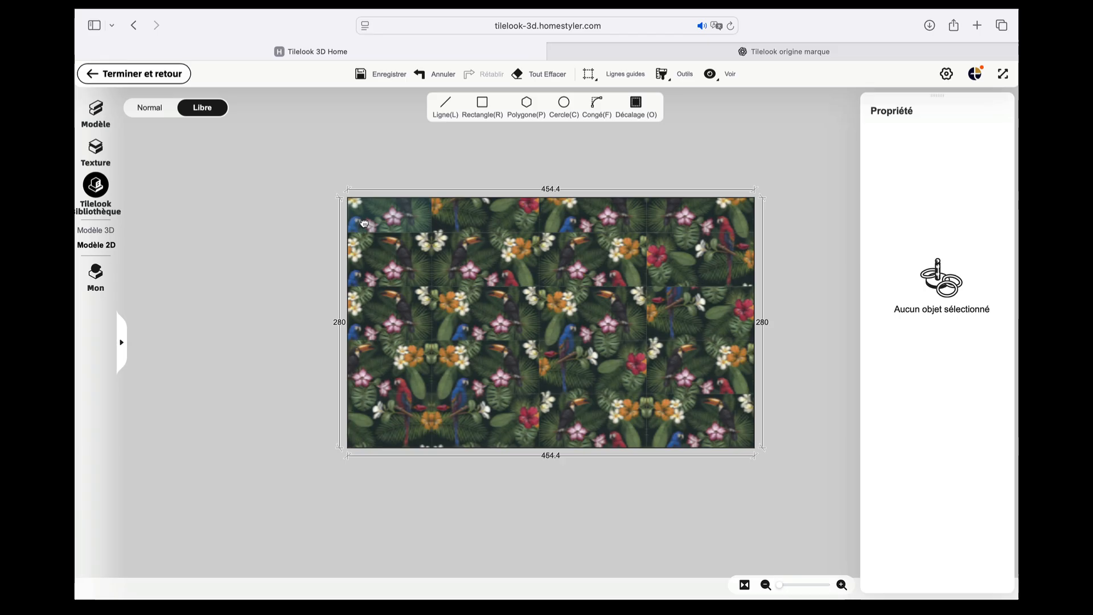
pyautogui.click(430, 81)
# - Extend the bottom floral décor row to the wall's left edge with slide-and-pave
pyautogui.click(469, 417)
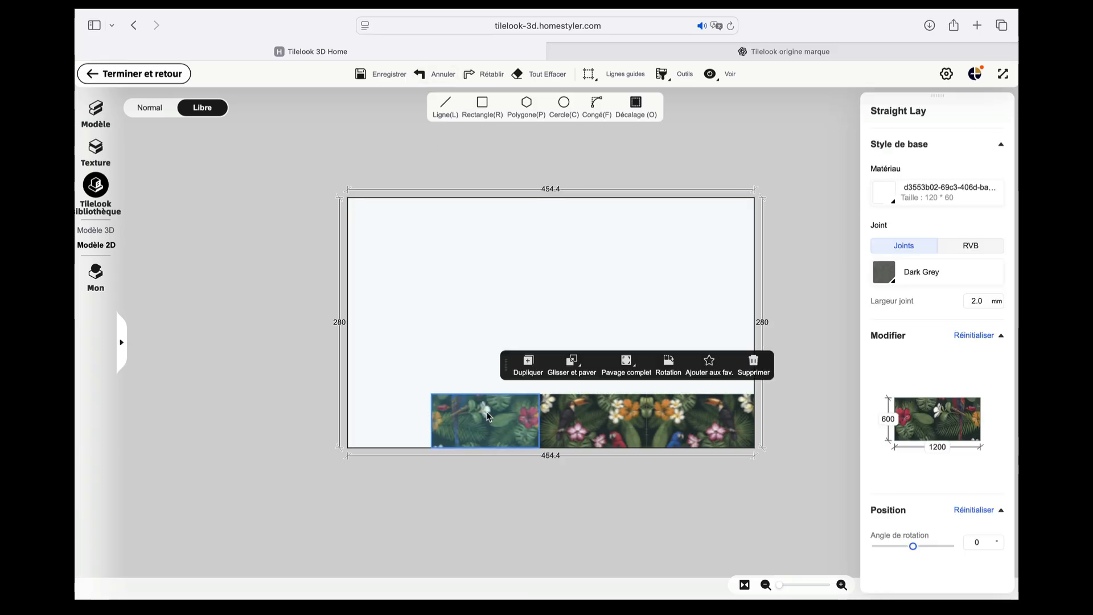
pyautogui.click(572, 364)
pyautogui.click(592, 401)
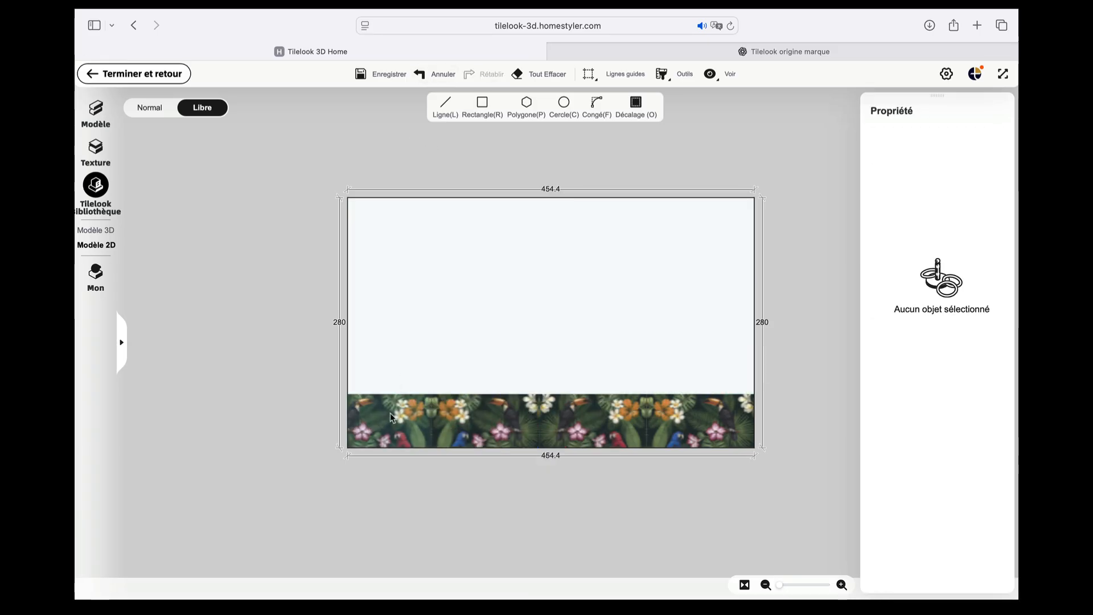
# - Try covering the whole wall with the floral décor from the bottom row, and undo back to the single corner panel
pyautogui.click(449, 408)
pyautogui.click(496, 364)
pyautogui.click(498, 398)
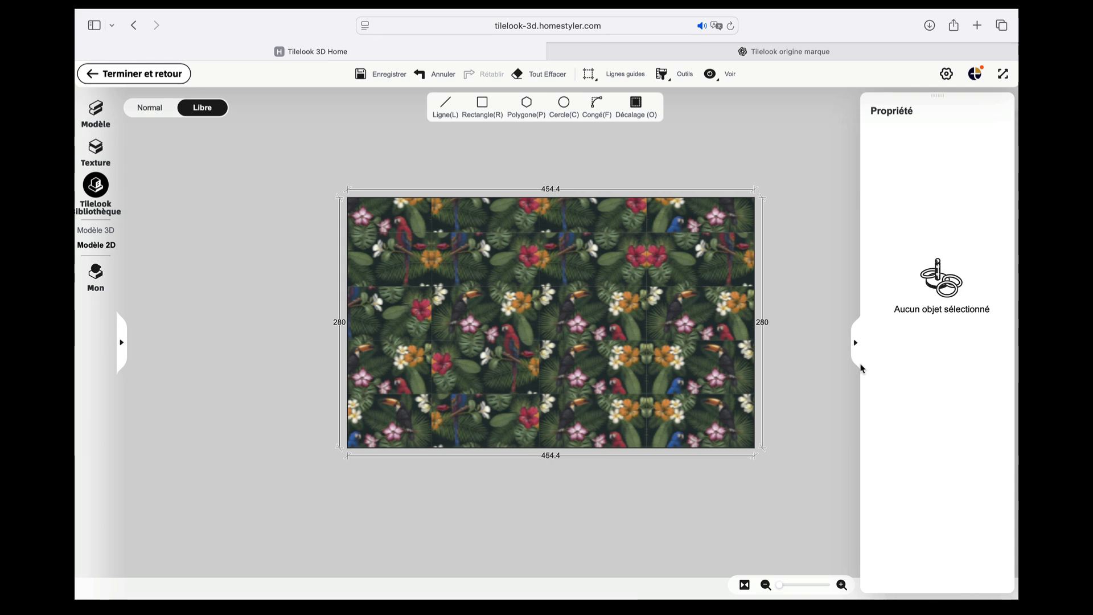
pyautogui.click(443, 79)
pyautogui.click(443, 78)
pyautogui.click(443, 79)
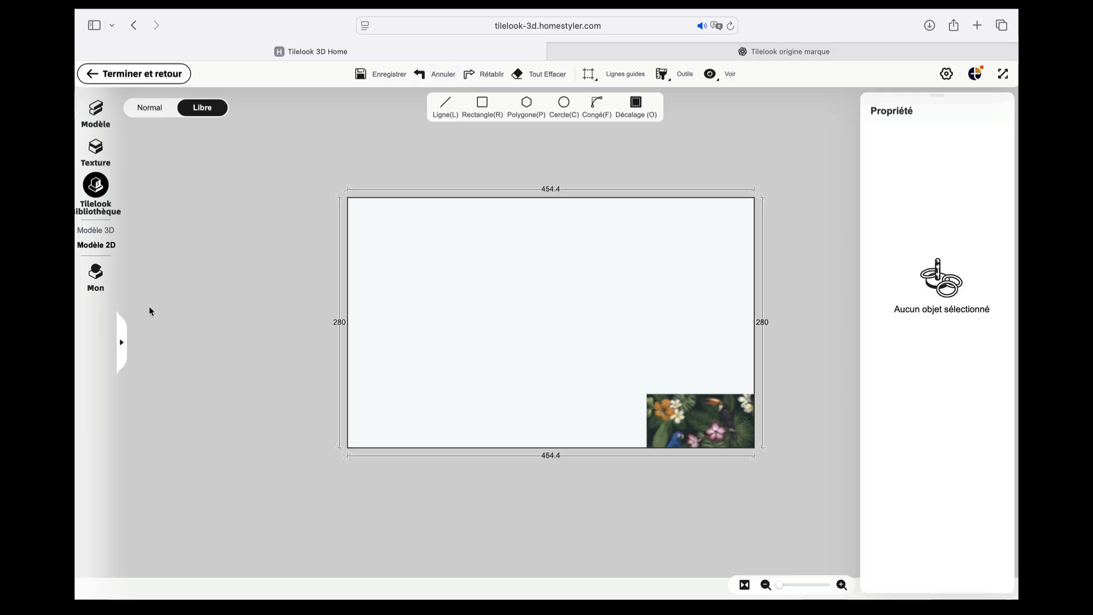
# - Extend the corner floral panel up the wall's right edge in herringbone with slide-and-pave, Pavage en chevron
pyautogui.click(668, 400)
pyautogui.moveTo(434, 352)
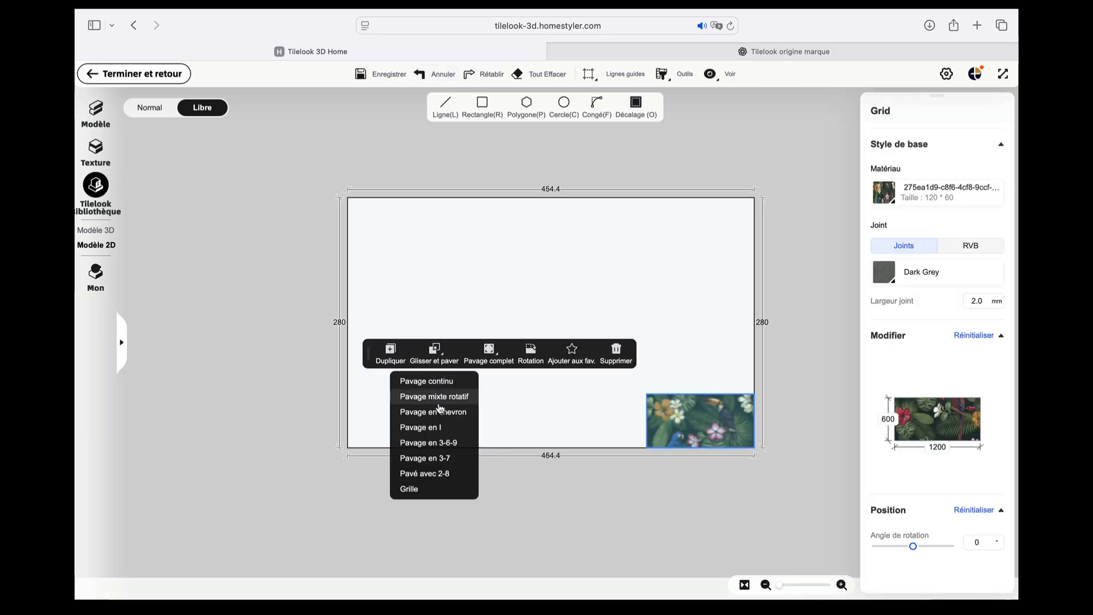
pyautogui.click(438, 412)
pyautogui.moveTo(617, 419); pyautogui.dragTo(638, 369)
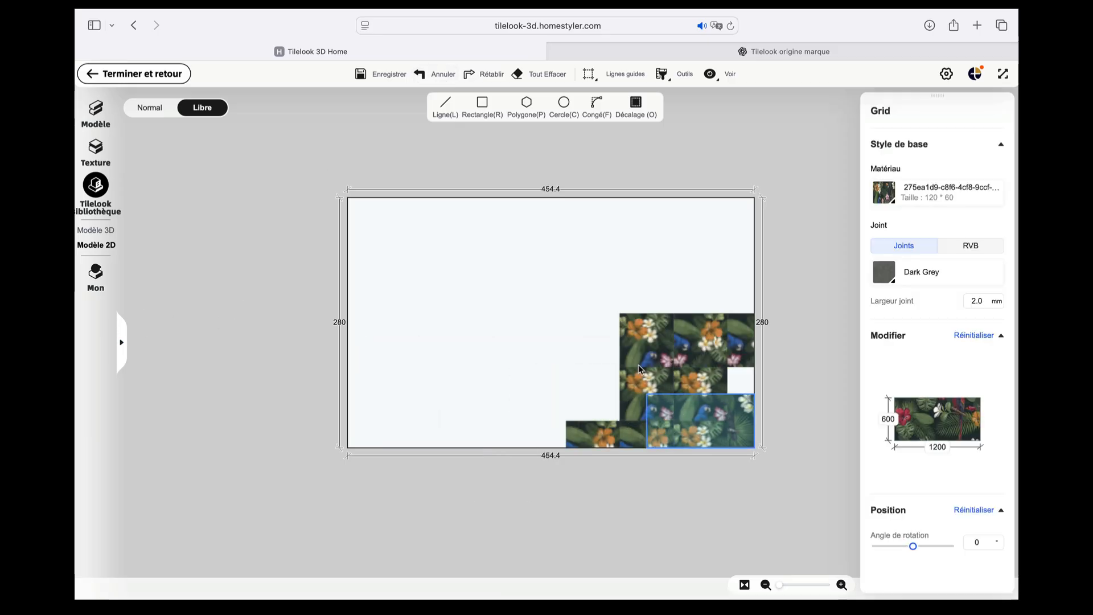
pyautogui.moveTo(652, 331); pyautogui.dragTo(724, 207)
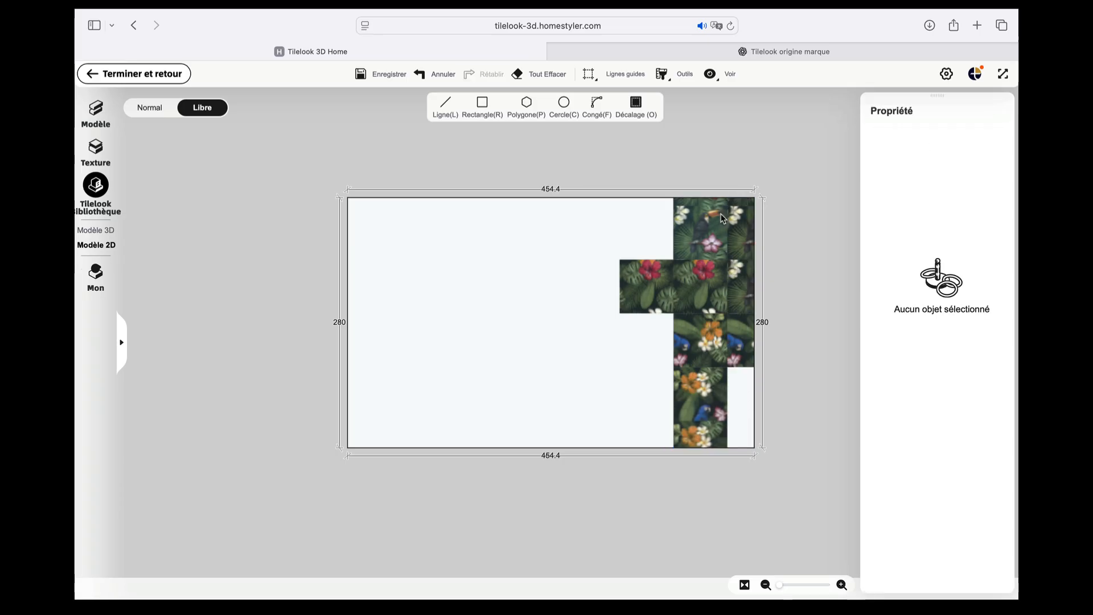
# - Try full herringbone paving of the wall from the lower horizontal floral panel, and undo it
pyautogui.click(732, 321)
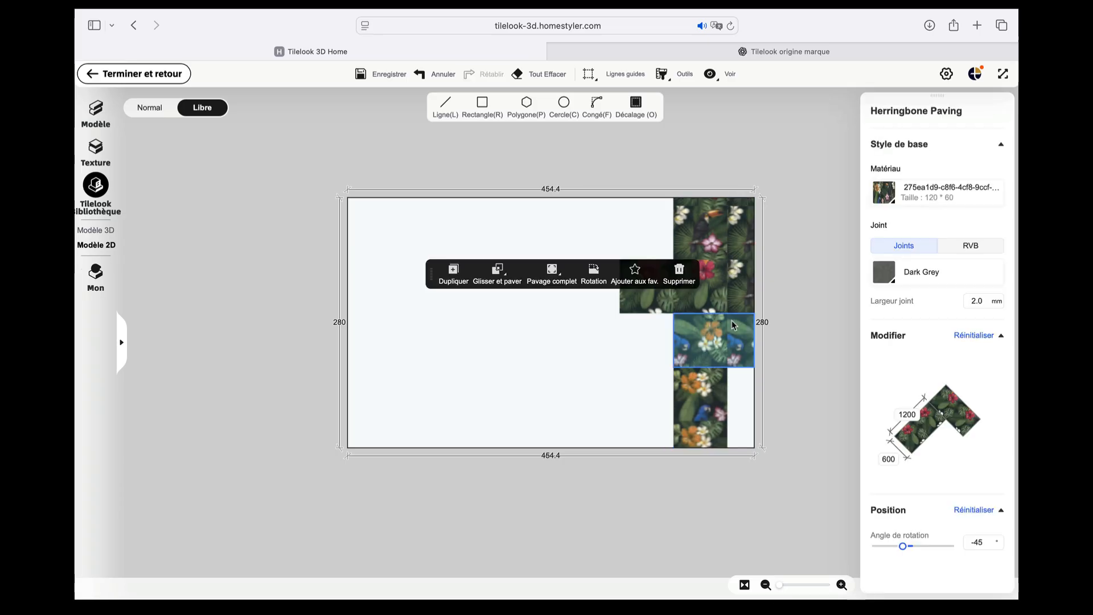
pyautogui.click(551, 270)
pyautogui.click(551, 331)
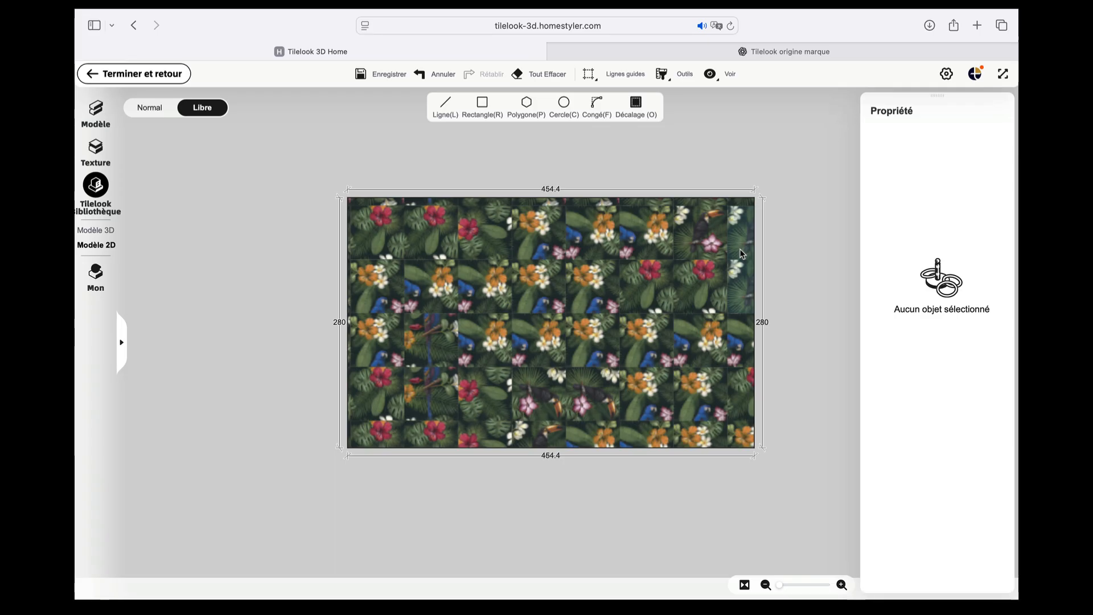
pyautogui.click(650, 306)
pyautogui.click(428, 72)
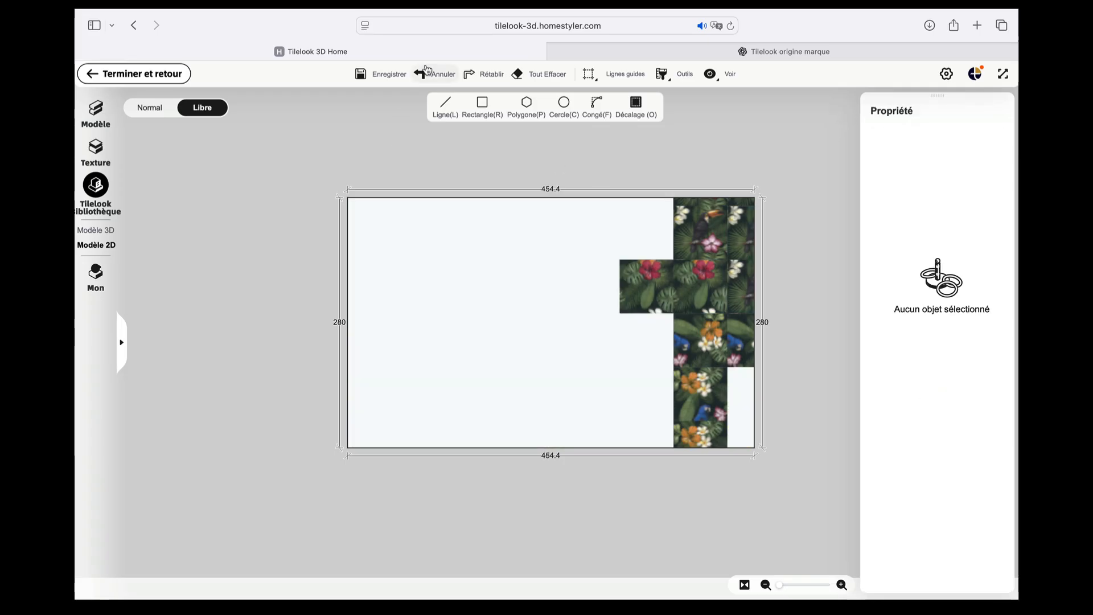
# - Delete the herringbone décor pieces except the lowest vertical panel, and move that panel into the wall's lower right corner
pyautogui.click(721, 298)
pyautogui.press('Delete')
pyautogui.click(704, 222)
pyautogui.press('Delete')
pyautogui.click(744, 227)
pyautogui.press('Delete')
pyautogui.click(746, 203)
pyautogui.press('Delete')
pyautogui.click(740, 340)
pyautogui.press('Delete')
pyautogui.click(704, 375)
pyautogui.moveTo(702, 406); pyautogui.dragTo(726, 377)
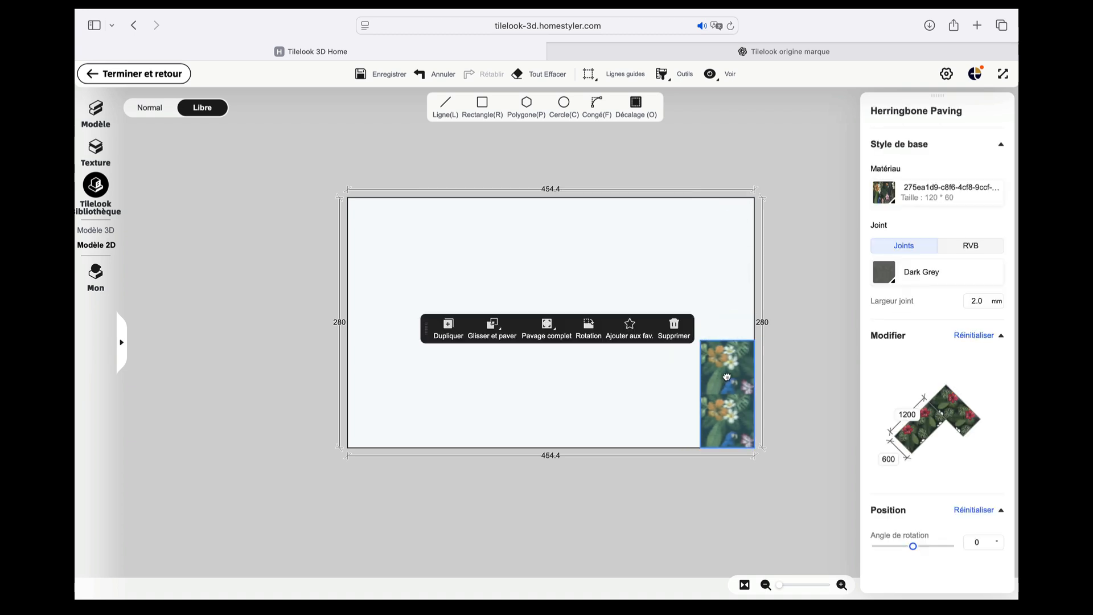
# - Try full paving of the wall in Pavage en chevron from the vertical corner panel, and undo it
pyautogui.click(543, 330)
pyautogui.click(492, 327)
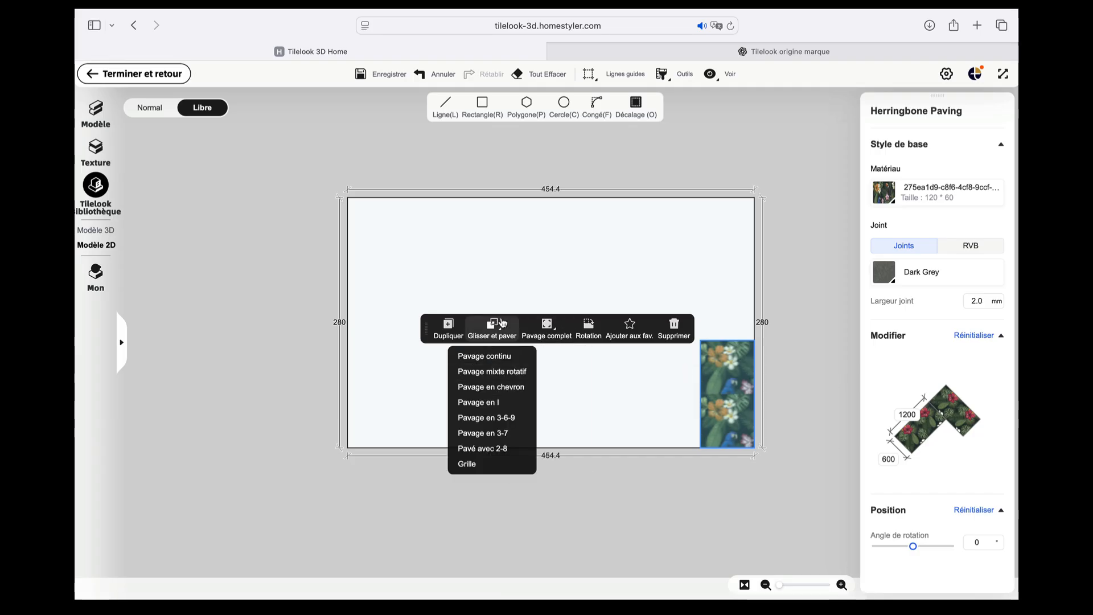
pyautogui.click(547, 328)
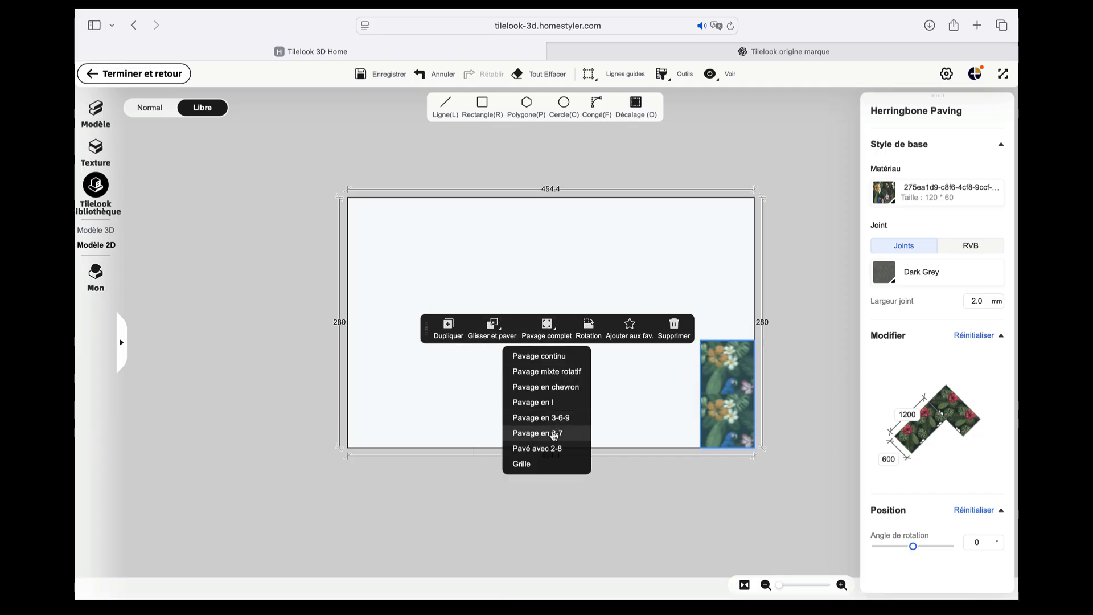
pyautogui.click(560, 388)
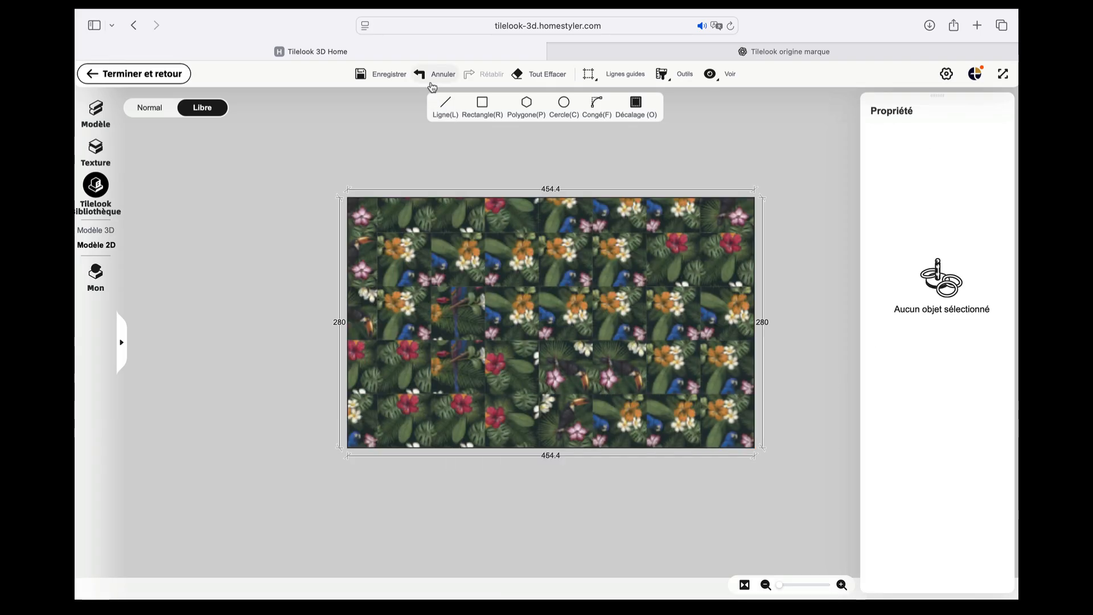
pyautogui.click(432, 75)
# - Try full paving of the wall in Pavage continu from the vertical corner panel, and undo it
pyautogui.click(576, 377)
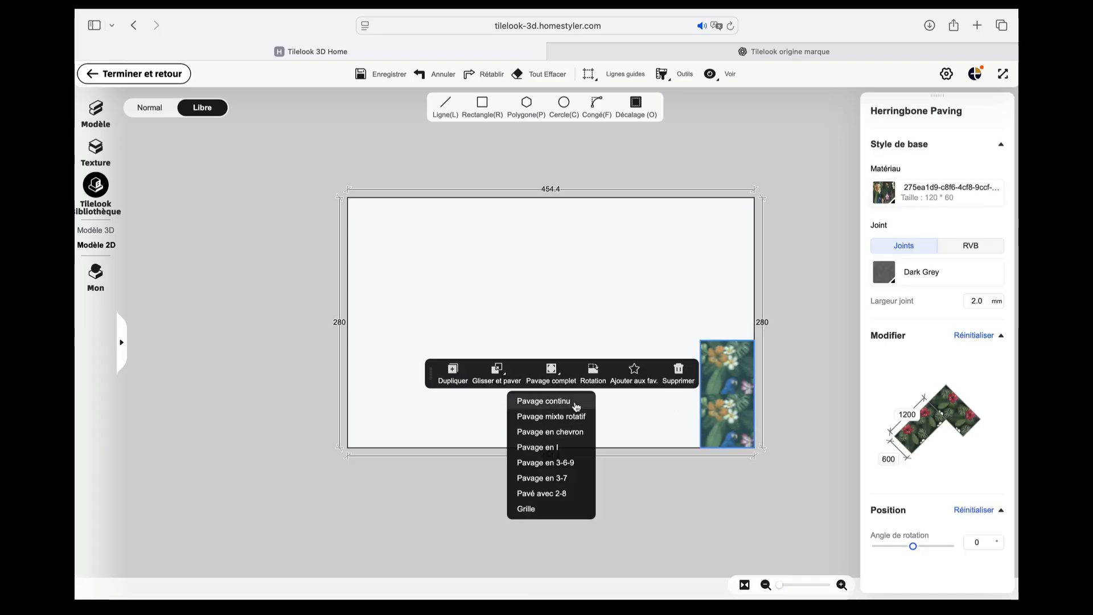
pyautogui.click(571, 402)
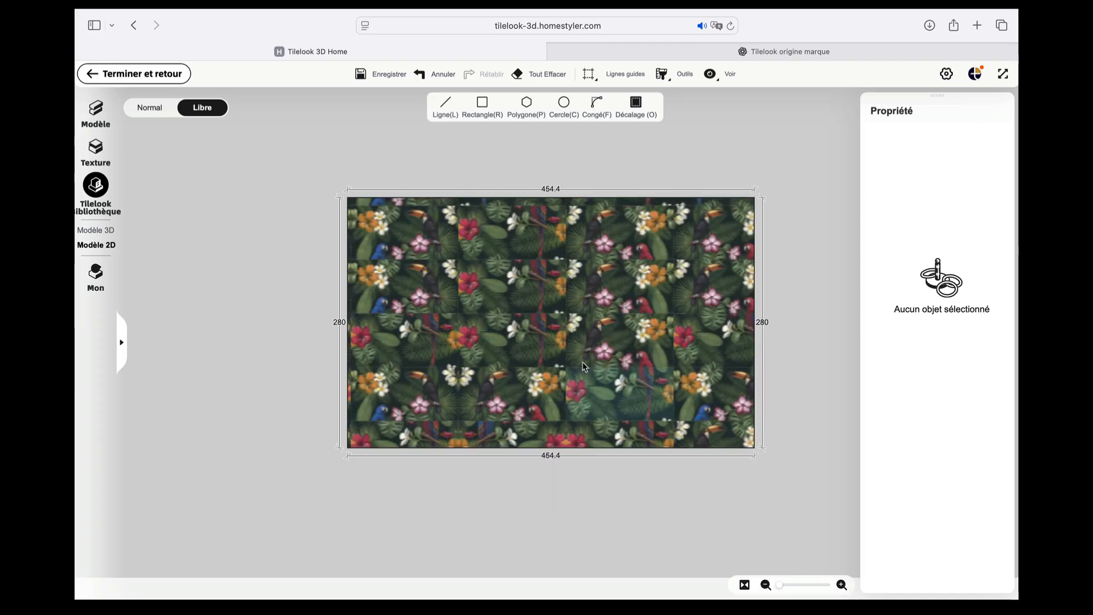
pyautogui.click(430, 77)
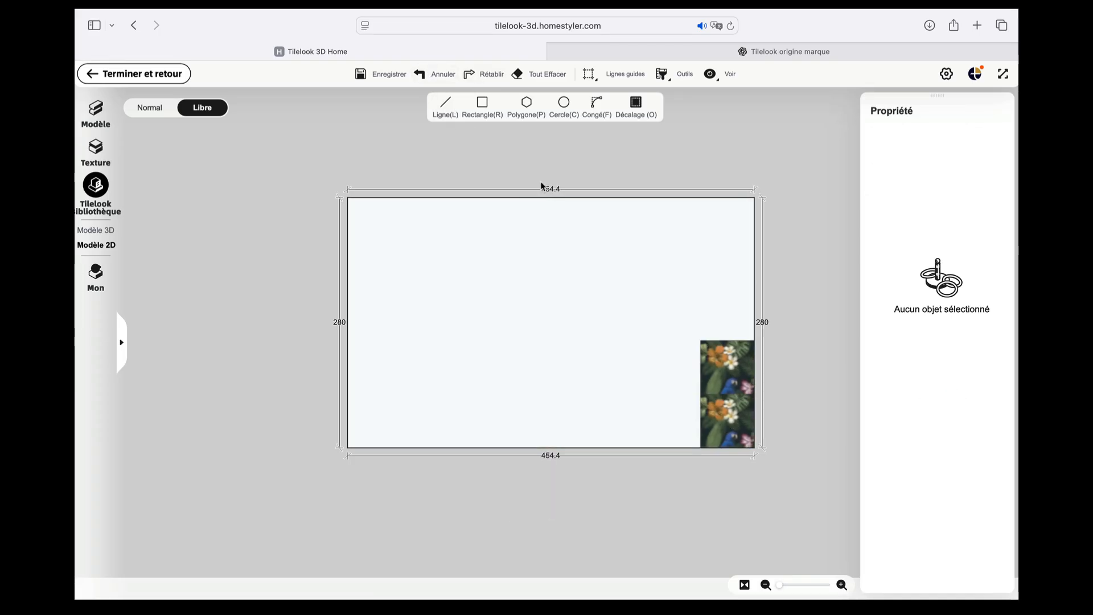
# - Try herringbone pieces up the wall's right edge, and fill the whole wall from one with full paving in Pavage en chevron
pyautogui.click(726, 392)
pyautogui.moveTo(727, 393); pyautogui.dragTo(711, 225)
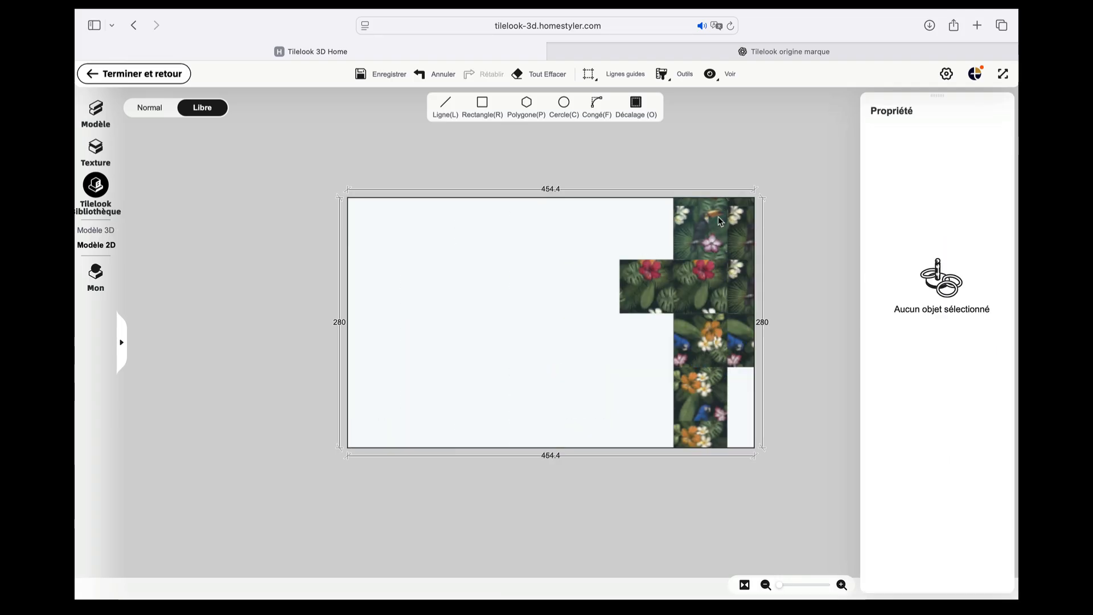
pyautogui.click(732, 322)
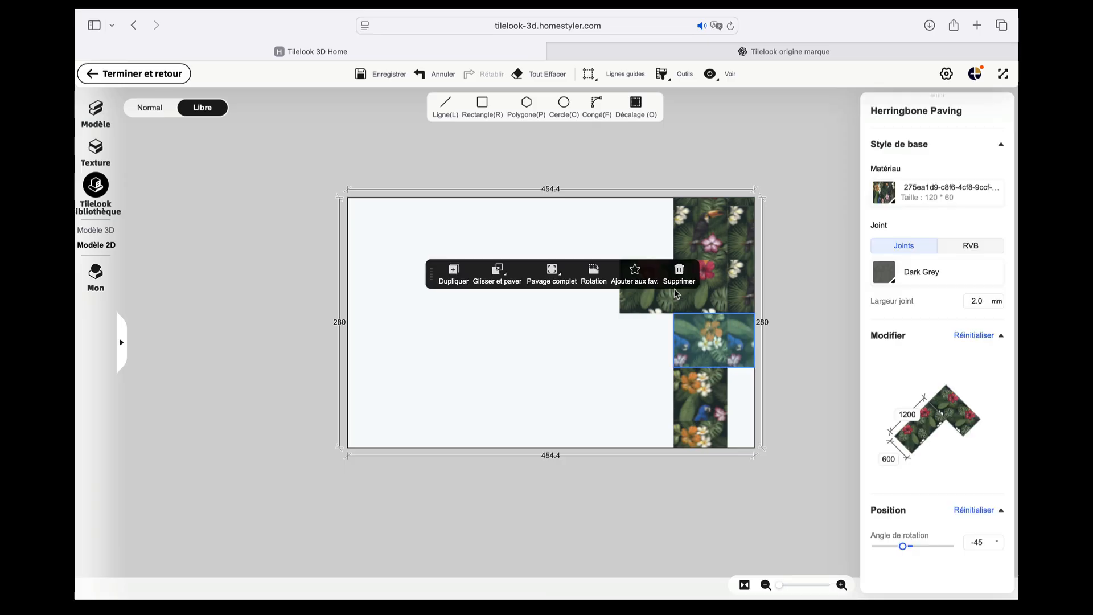
pyautogui.click(552, 273)
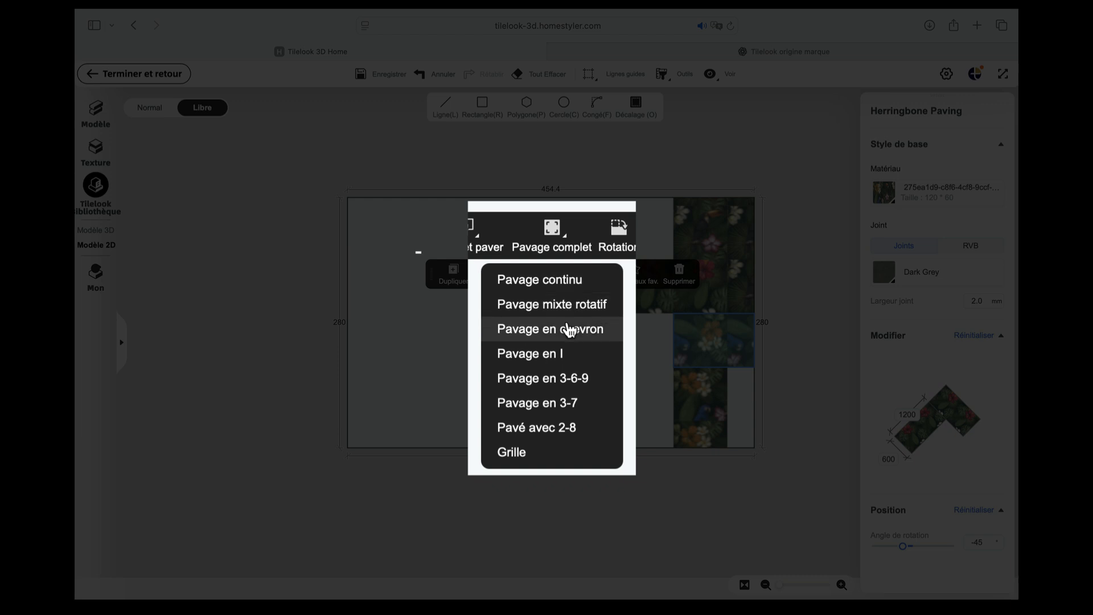
pyautogui.click(569, 329)
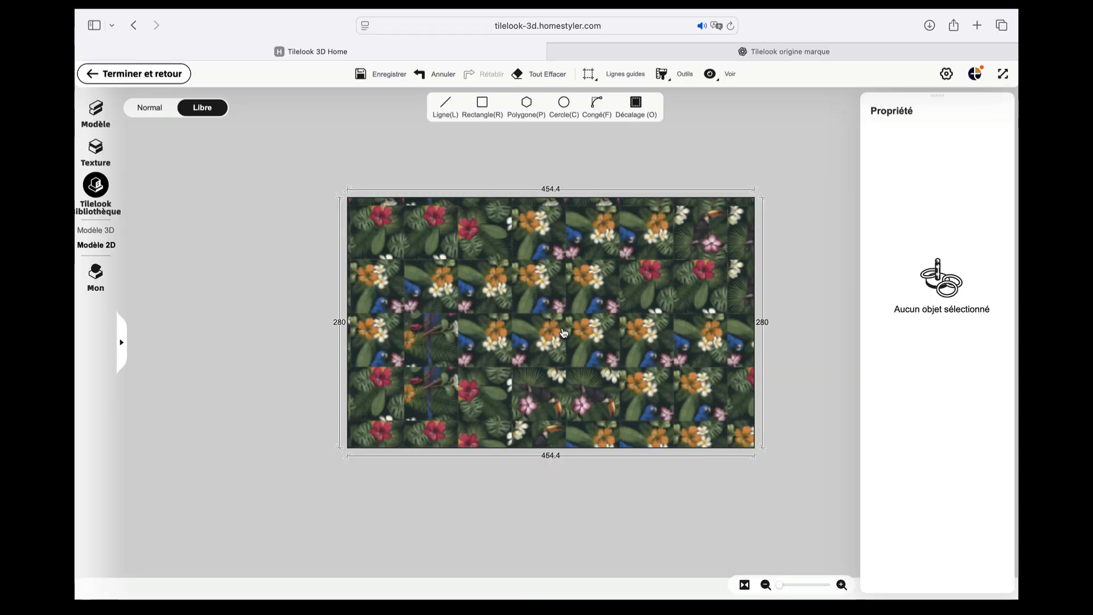
# - Try extending the vertical corner décor panel across the wall with slide-and-pave in Pavage en I
pyautogui.click(712, 335)
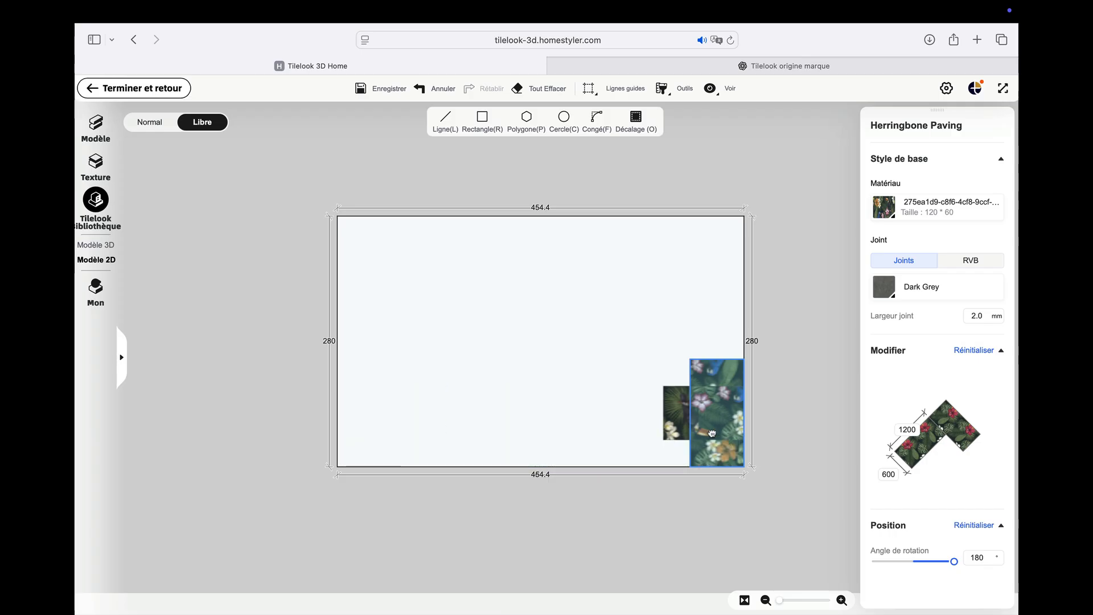
pyautogui.click(717, 413)
pyautogui.click(483, 364)
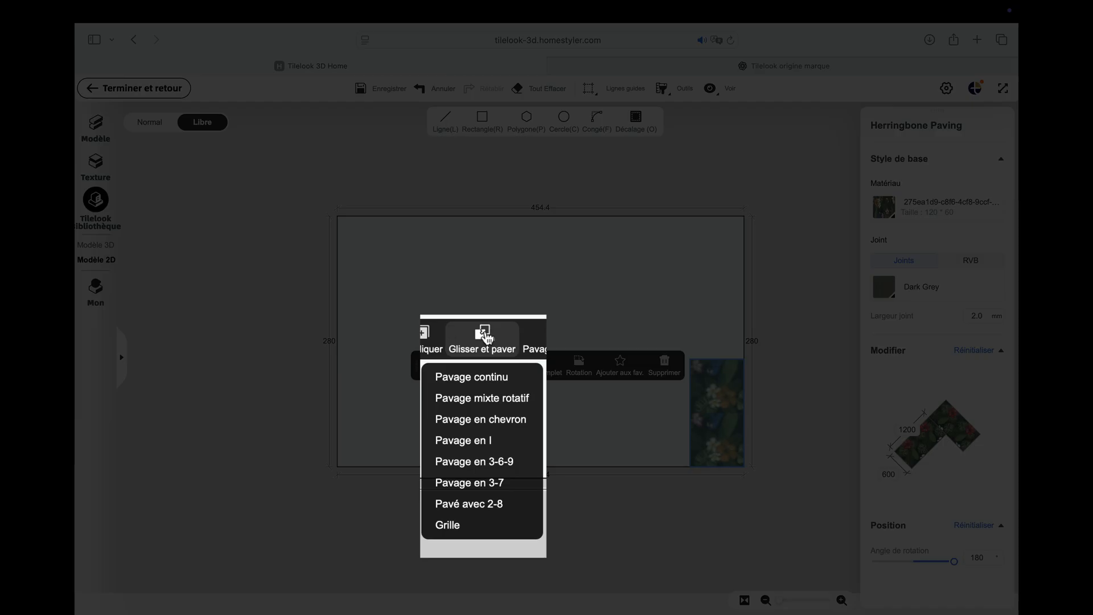
pyautogui.click(489, 443)
pyautogui.moveTo(699, 249); pyautogui.dragTo(498, 249)
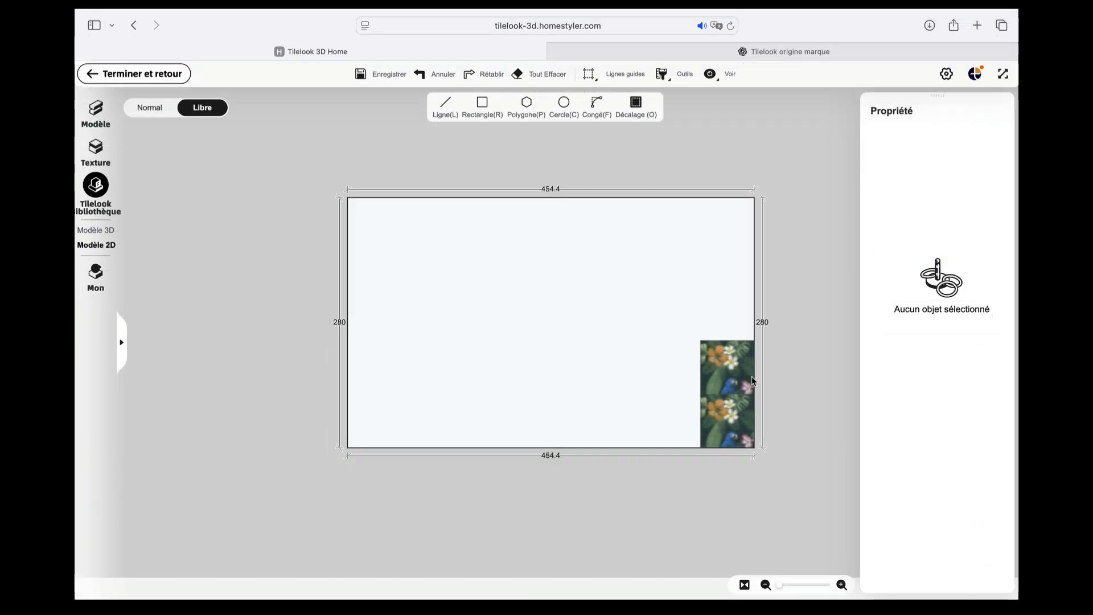
# - Rotate the vertical floral panel to 180° in the wall's lower right corner
pyautogui.click(726, 399)
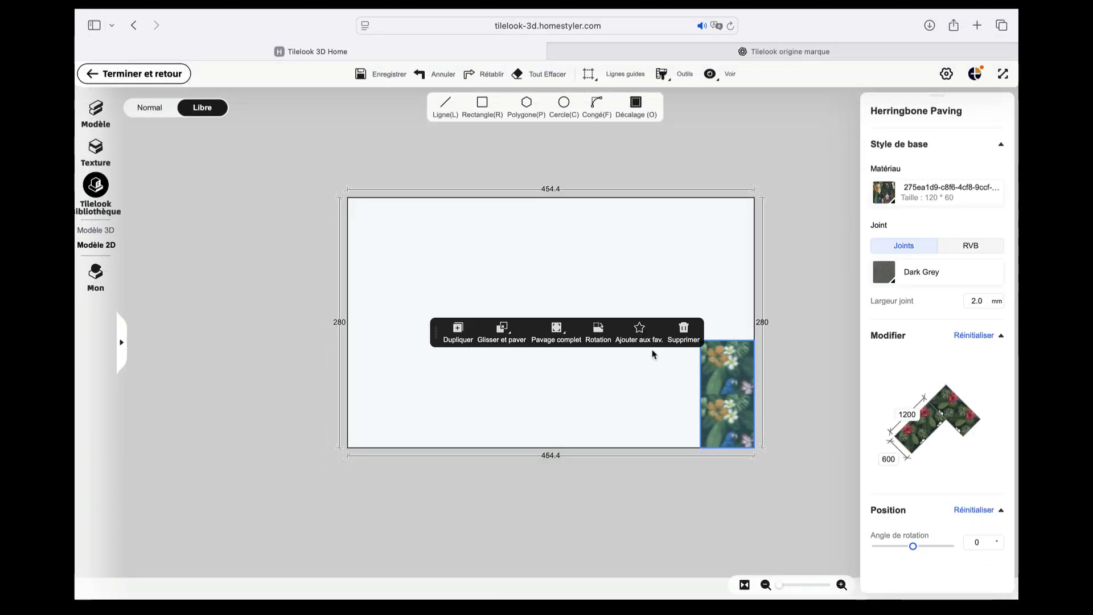
pyautogui.click(598, 332)
pyautogui.moveTo(729, 385); pyautogui.dragTo(702, 423)
pyautogui.click(676, 385)
# - Try slide-and-pave with Pavage en 3-7 from the rotated corner panel
pyautogui.click(537, 327)
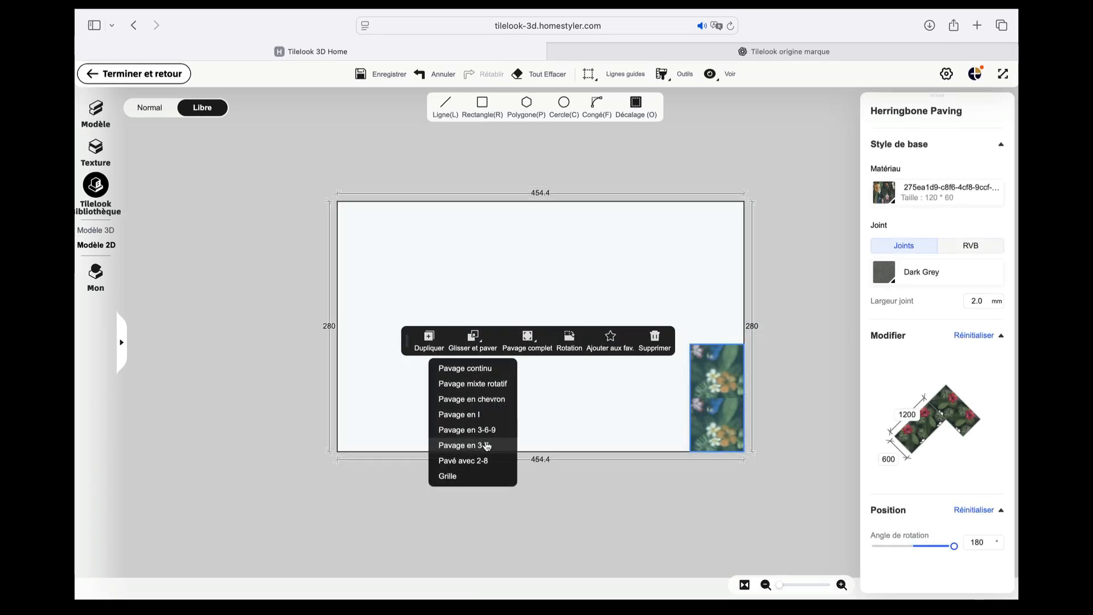
pyautogui.click(488, 445)
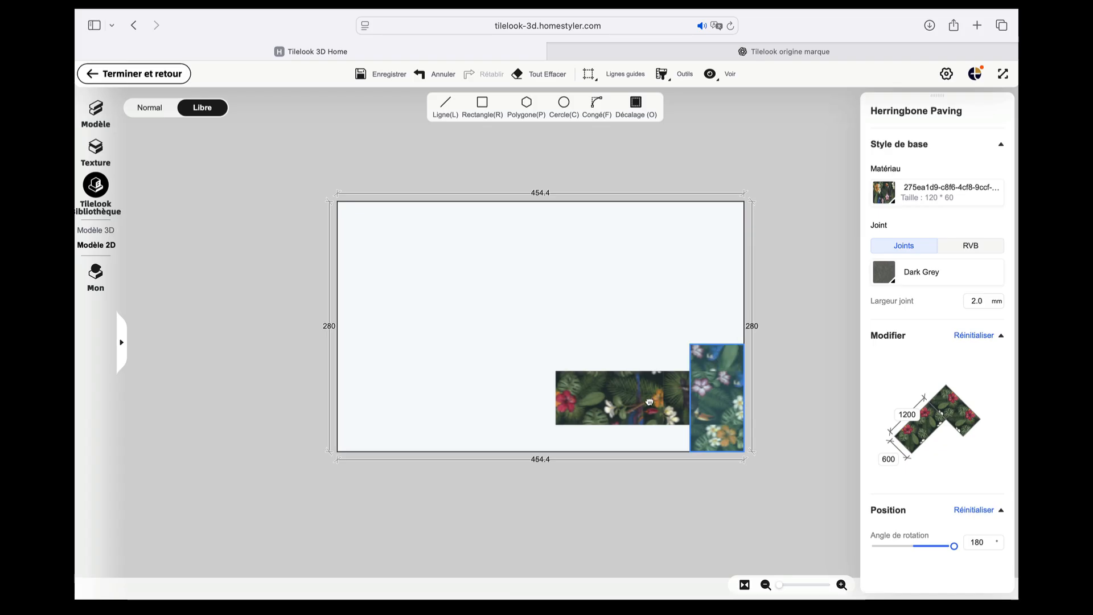
pyautogui.click(712, 413)
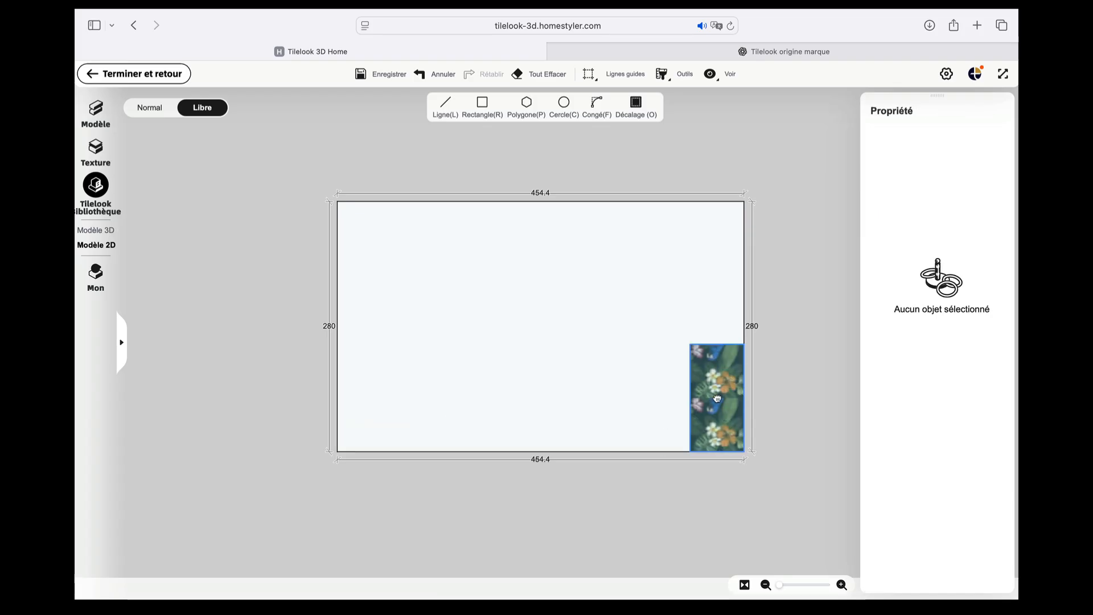
# - Try slide-and-pave with Pavage en I from the rotated corner panel
pyautogui.click(717, 398)
pyautogui.click(484, 347)
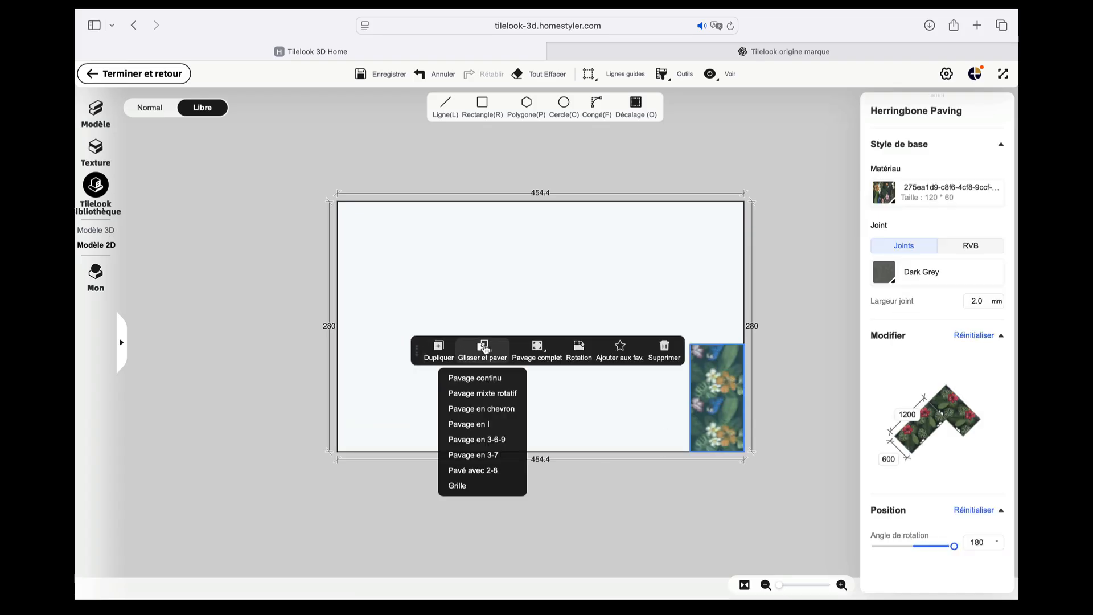
pyautogui.click(487, 424)
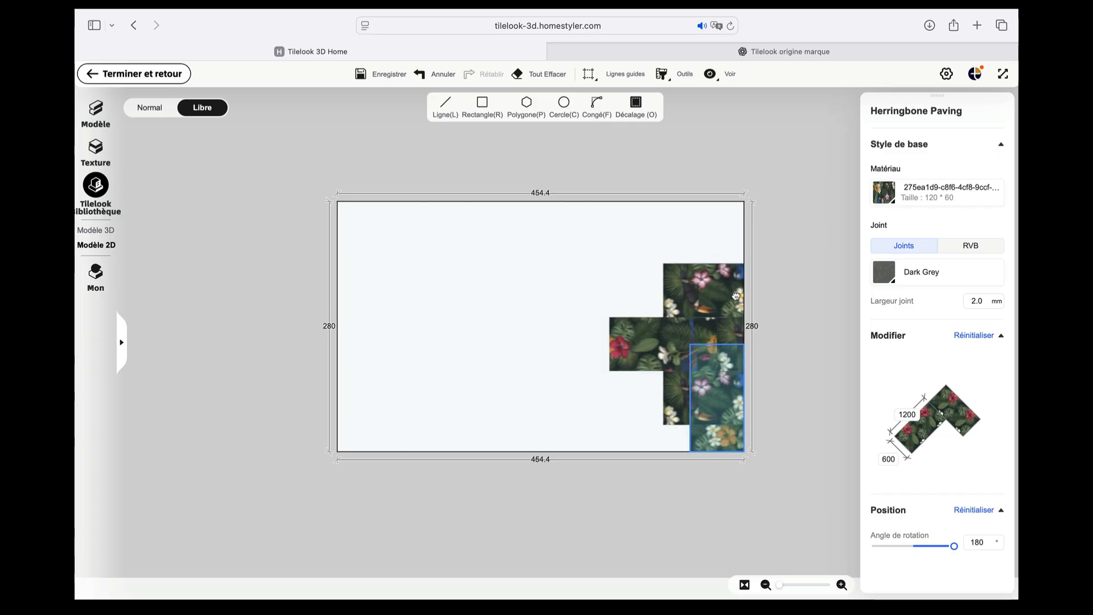
# - Cover the whole wall from the rotated corner panel with full paving in Pavage en 3-7
pyautogui.click(725, 370)
pyautogui.click(559, 320)
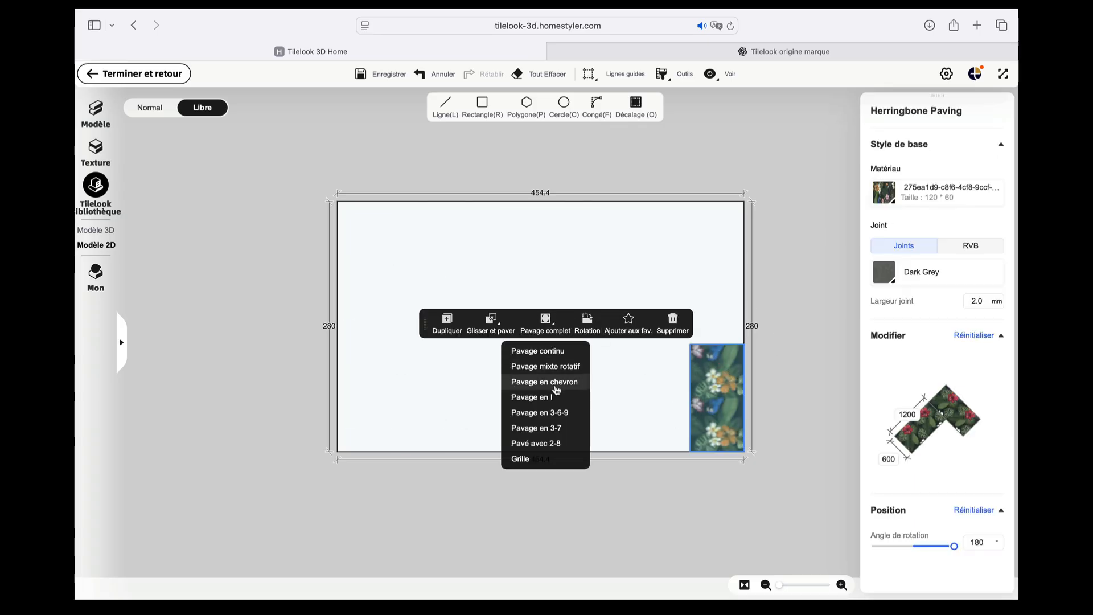
pyautogui.click(553, 430)
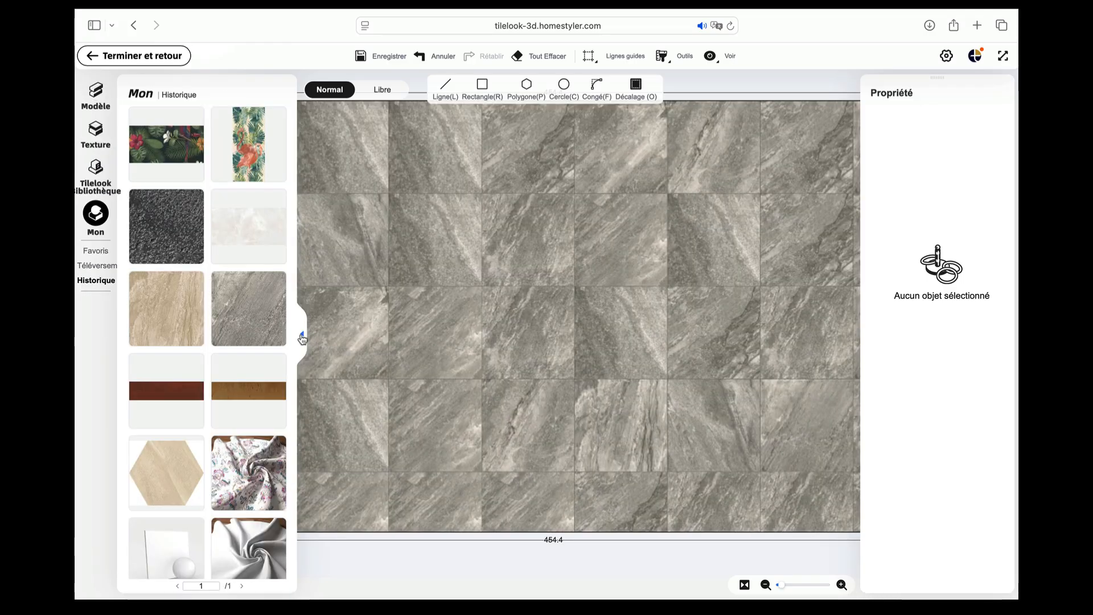
# - Set the RGB joint colour of the grey stone tile wall to black (000000)
pyautogui.click(302, 338)
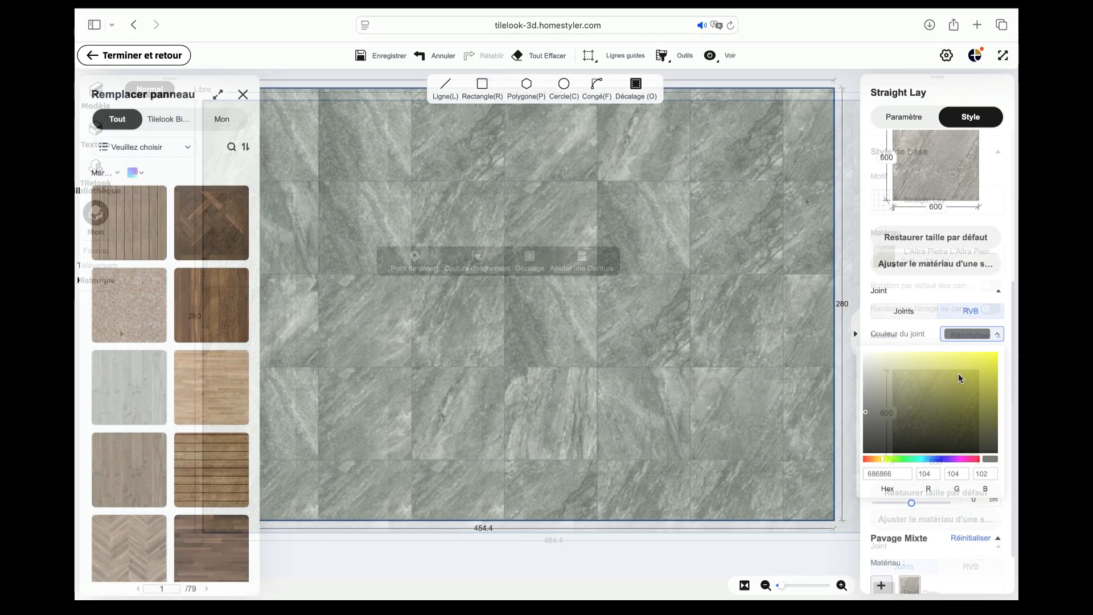
pyautogui.moveTo(887, 411); pyautogui.dragTo(979, 365)
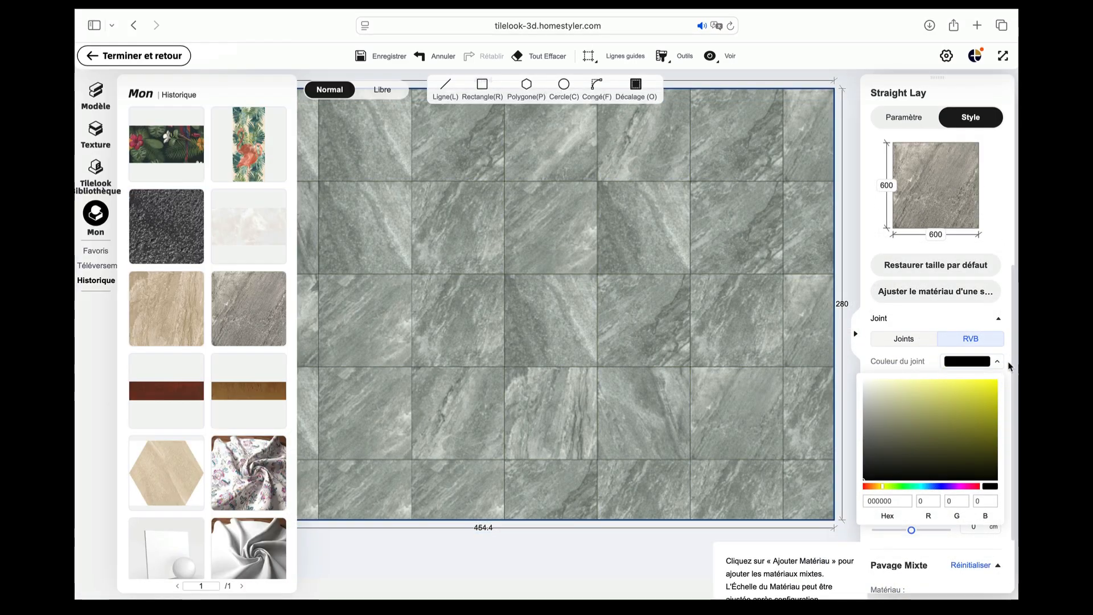
pyautogui.click(996, 361)
# - Set the joint width of the grey stone tiles to 5.0 mm
pyautogui.click(993, 381)
pyautogui.click(993, 380)
pyautogui.click(994, 380)
pyautogui.click(993, 381)
pyautogui.click(993, 381)
pyautogui.click(994, 389)
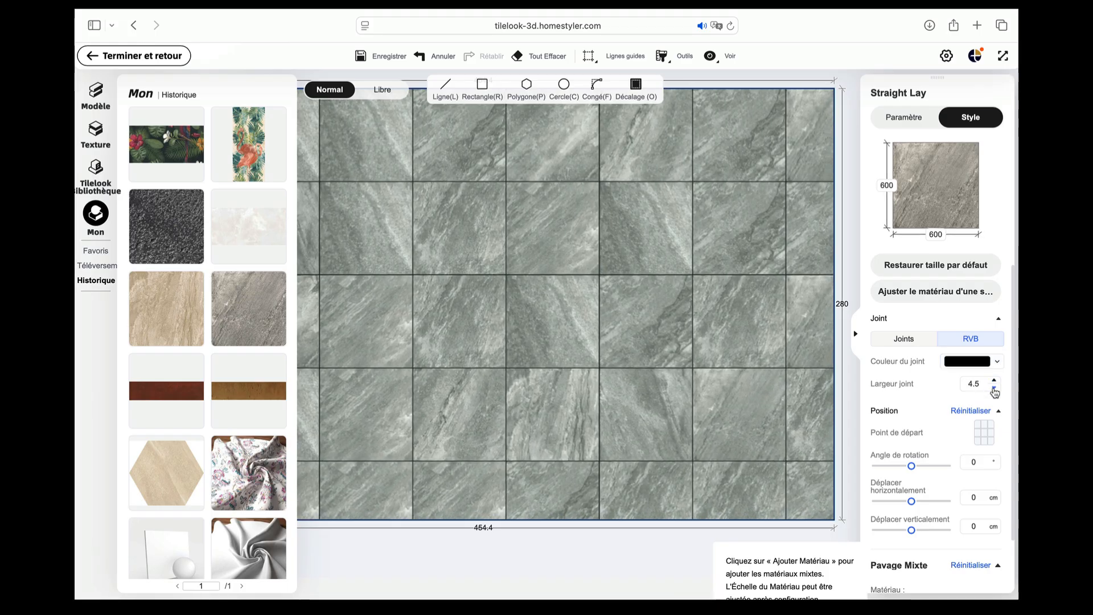
pyautogui.click(995, 382)
# - Set the rotation angle of the grey stone tile layout to 37°
pyautogui.scroll(-1, 946, 423)
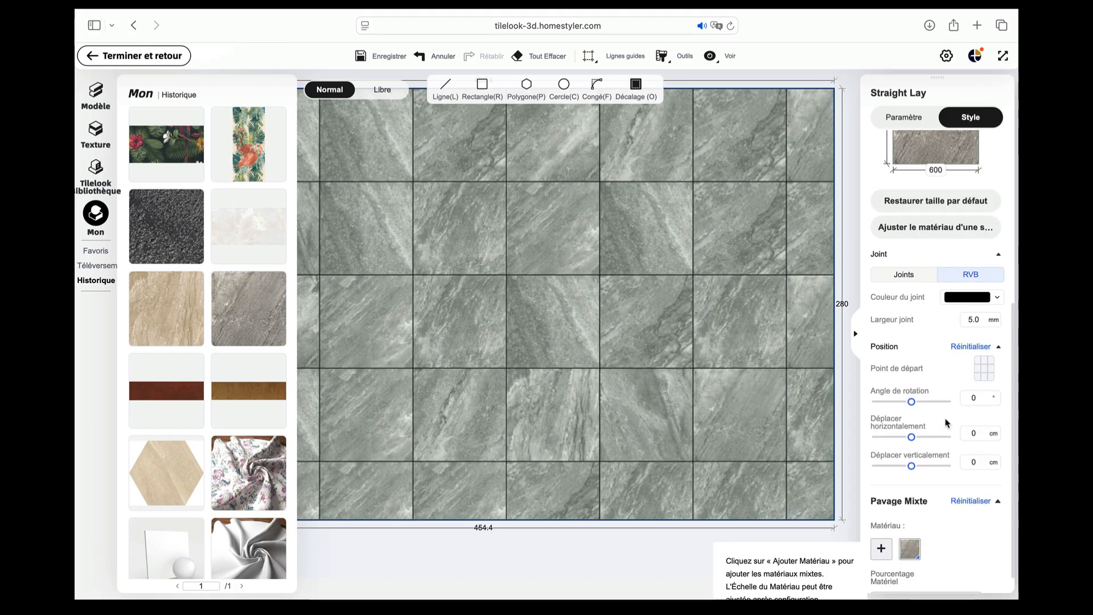
pyautogui.moveTo(917, 406); pyautogui.dragTo(920, 406)
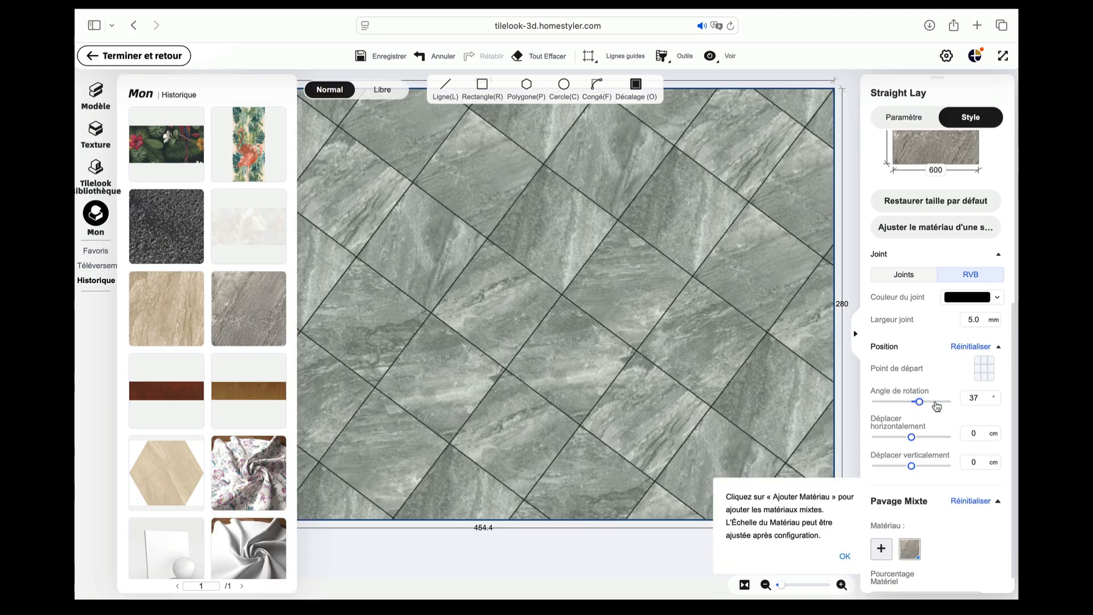
# - Set the rotation angle of the grey stone tile layout to 40°
pyautogui.click(993, 395)
pyautogui.click(993, 395)
pyautogui.click(994, 395)
pyautogui.scroll(-1, 993, 407)
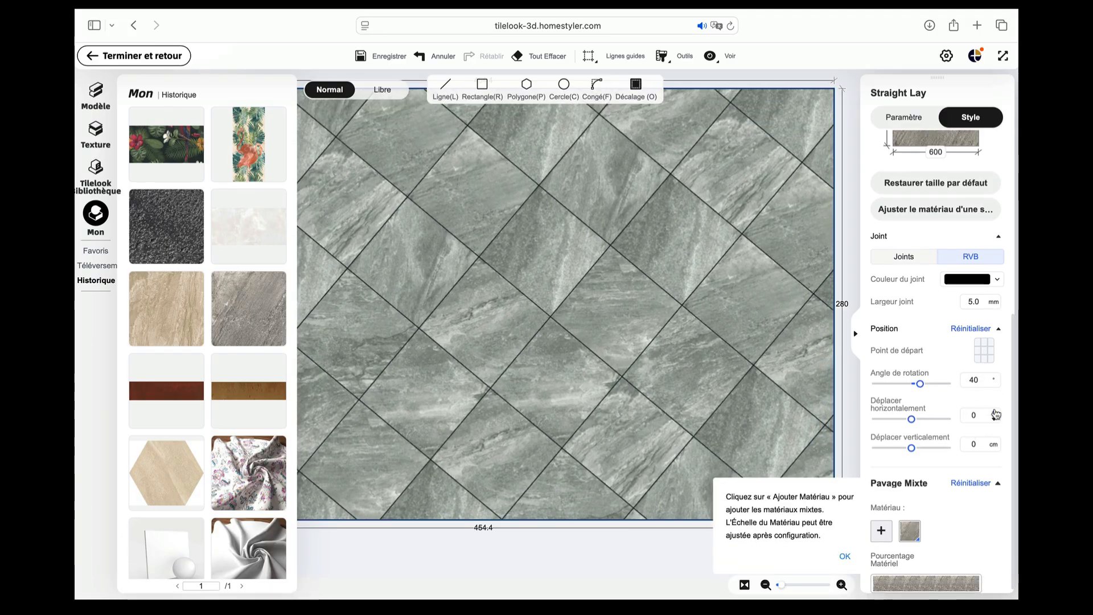
# - Shift the grey stone tile layout 25 cm horizontally and 15 cm vertically, then finish the paving and return to the room
pyautogui.click(995, 414)
pyautogui.click(995, 414)
pyautogui.click(995, 414)
pyautogui.write('25')
pyautogui.press('Return')
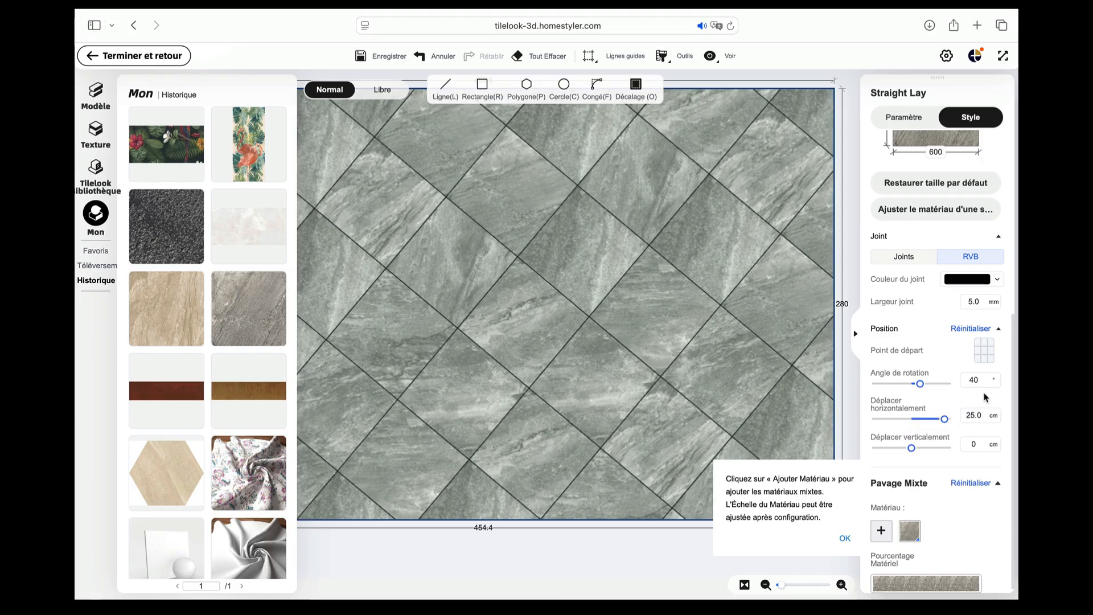
pyautogui.click(974, 444)
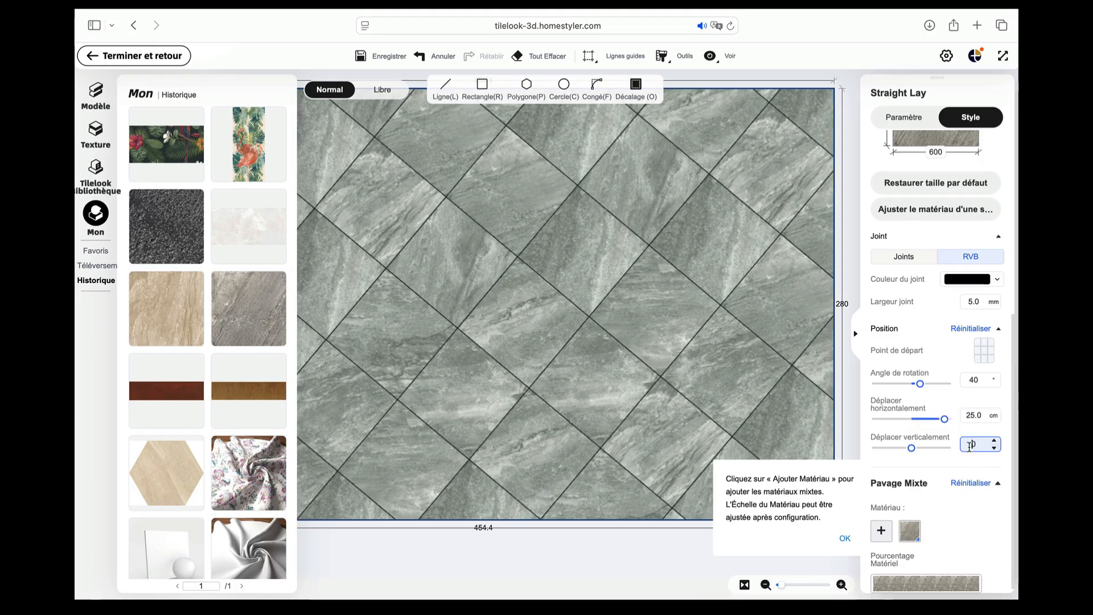
pyautogui.write('15')
pyautogui.press('Return')
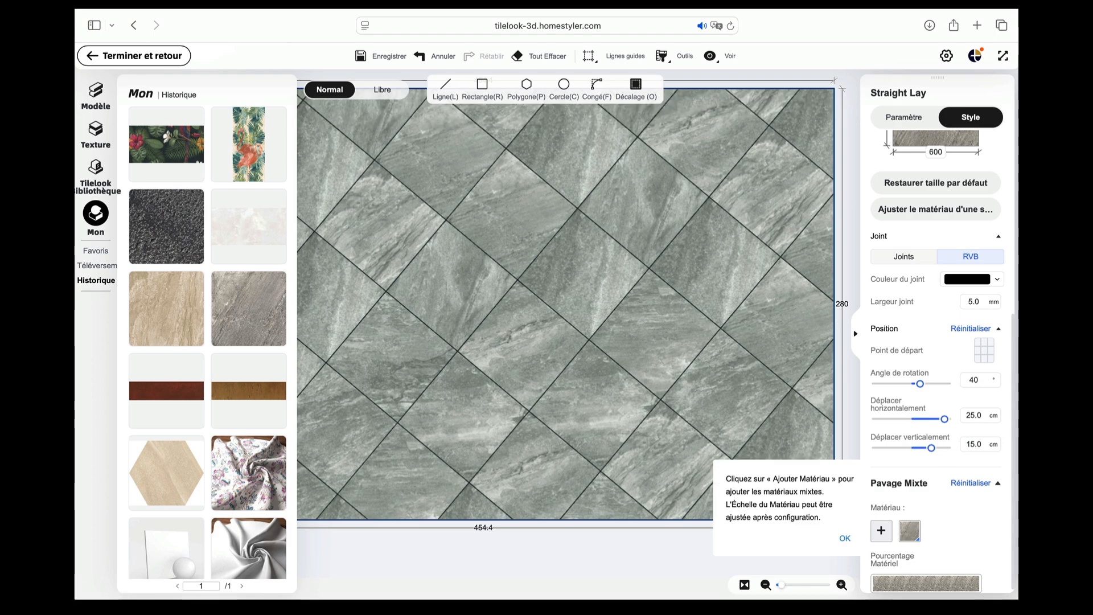
pyautogui.scroll(-1, 930, 384)
pyautogui.scroll(6, 930, 383)
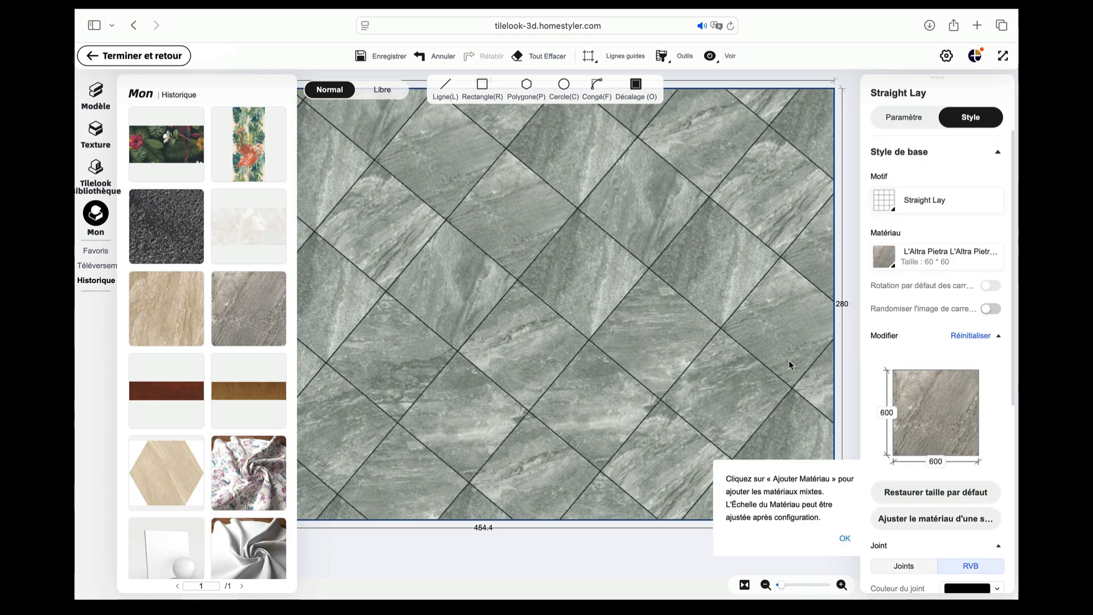
pyautogui.click(181, 56)
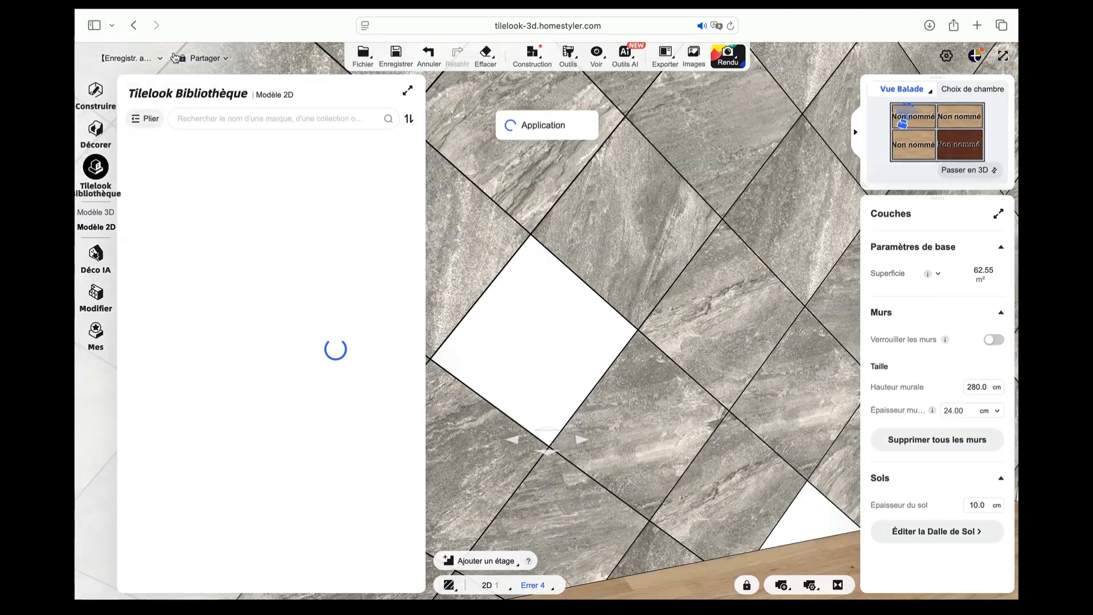
pyautogui.click(432, 333)
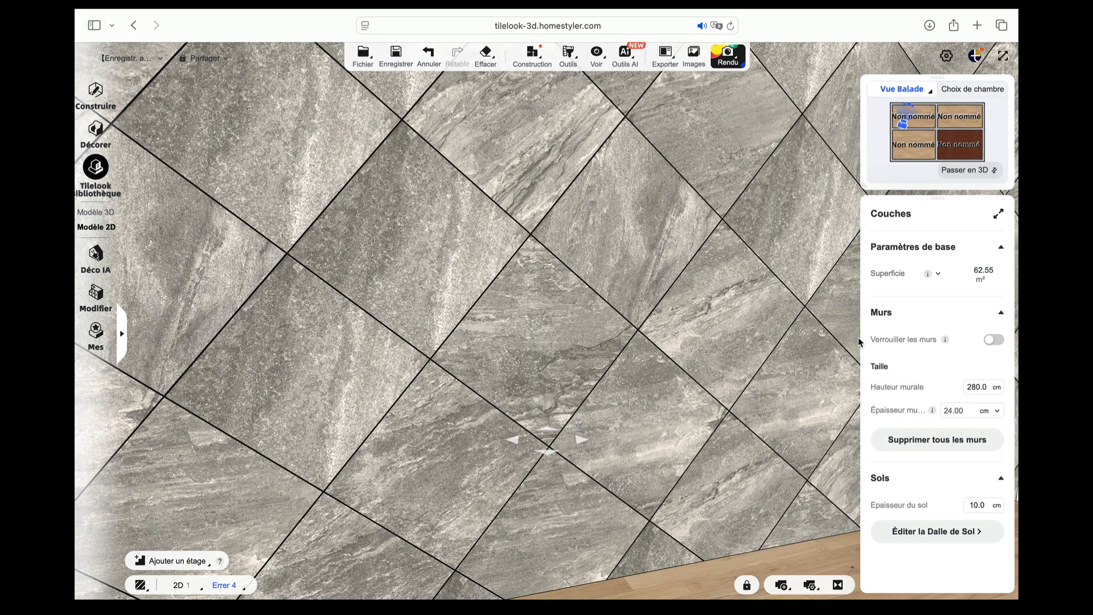
# - Clear the finishes from the flamingo and dark stone wall and from the adjacent tropical floral wall
pyautogui.moveTo(902, 122); pyautogui.dragTo(912, 126)
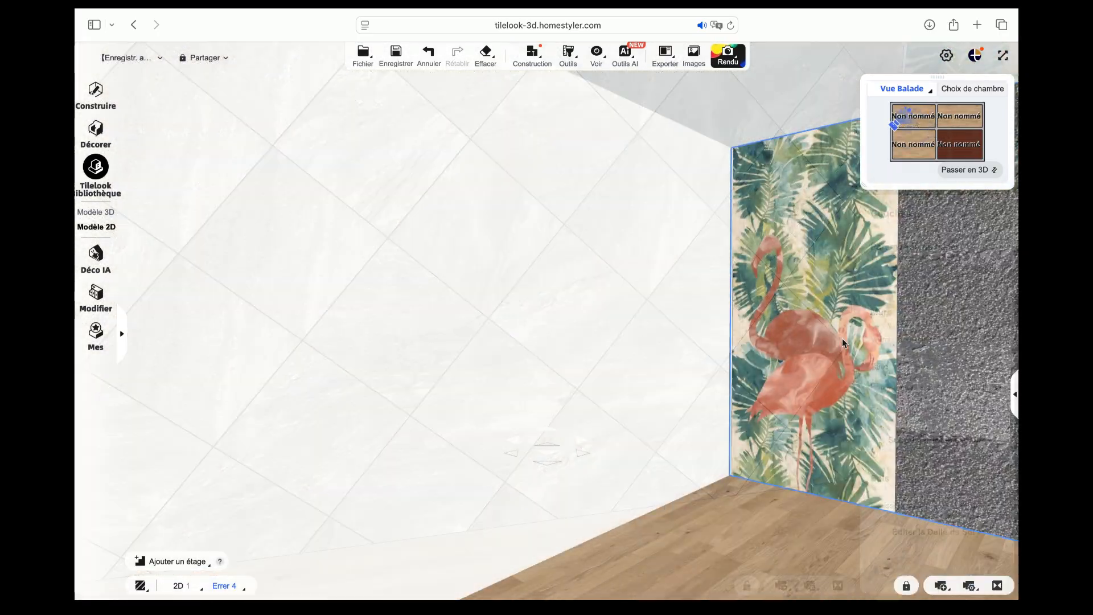
pyautogui.moveTo(910, 109); pyautogui.dragTo(939, 113)
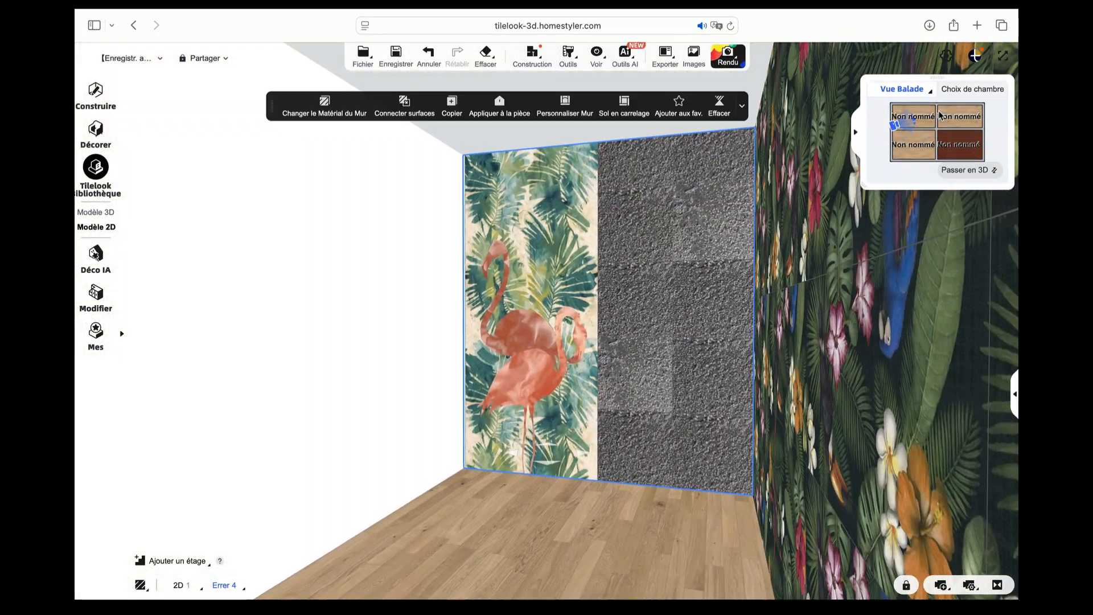
pyautogui.click(713, 106)
pyautogui.click(789, 170)
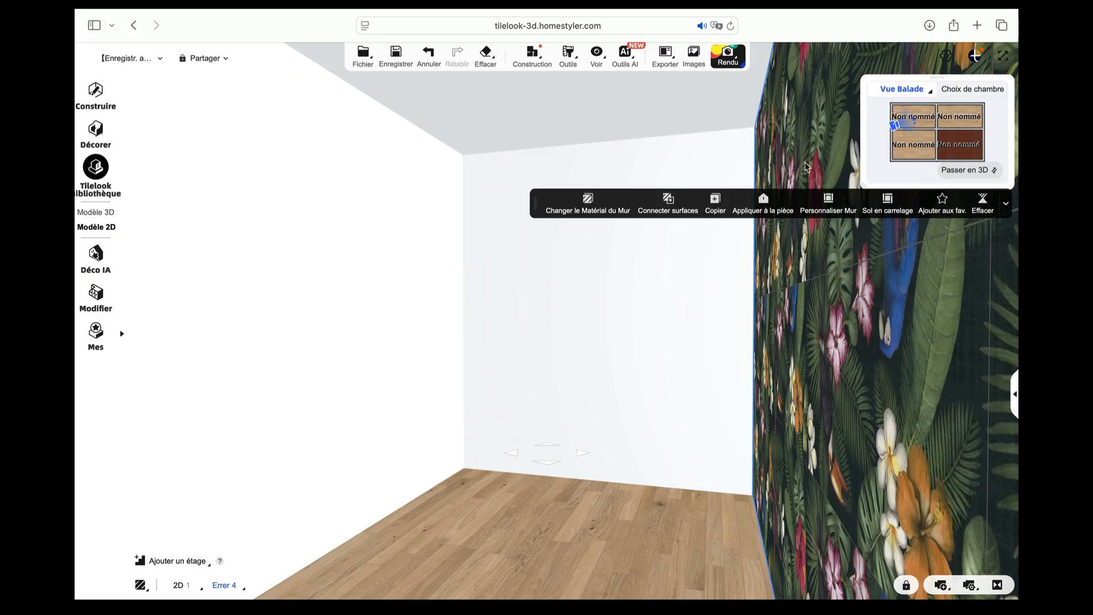
pyautogui.click(983, 202)
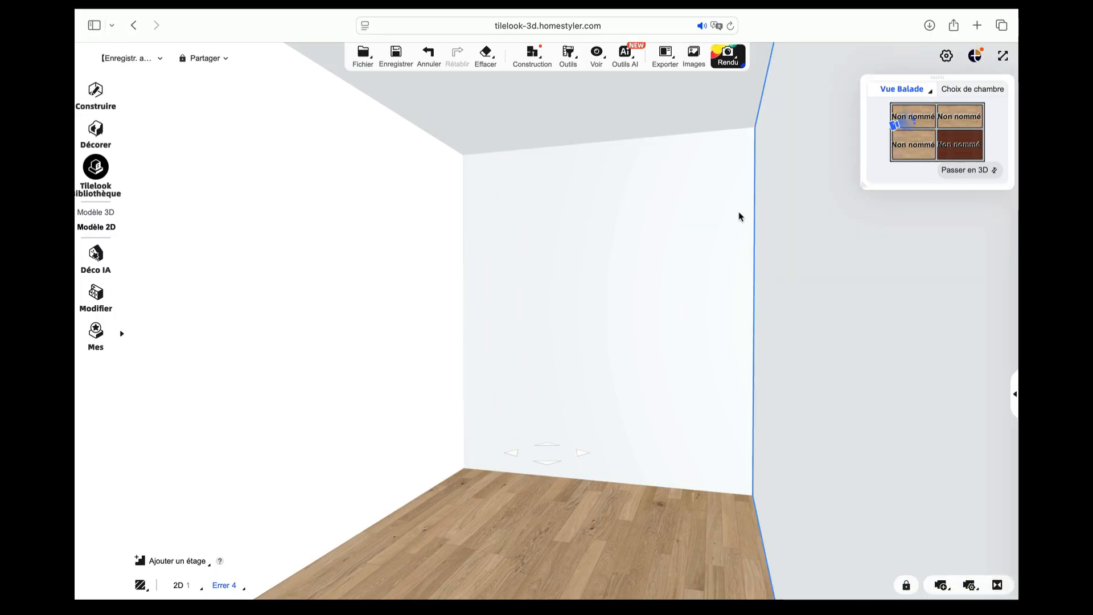
# - Connect the back wall with both side walls and the ceiling as one continuous surface
pyautogui.click(605, 257)
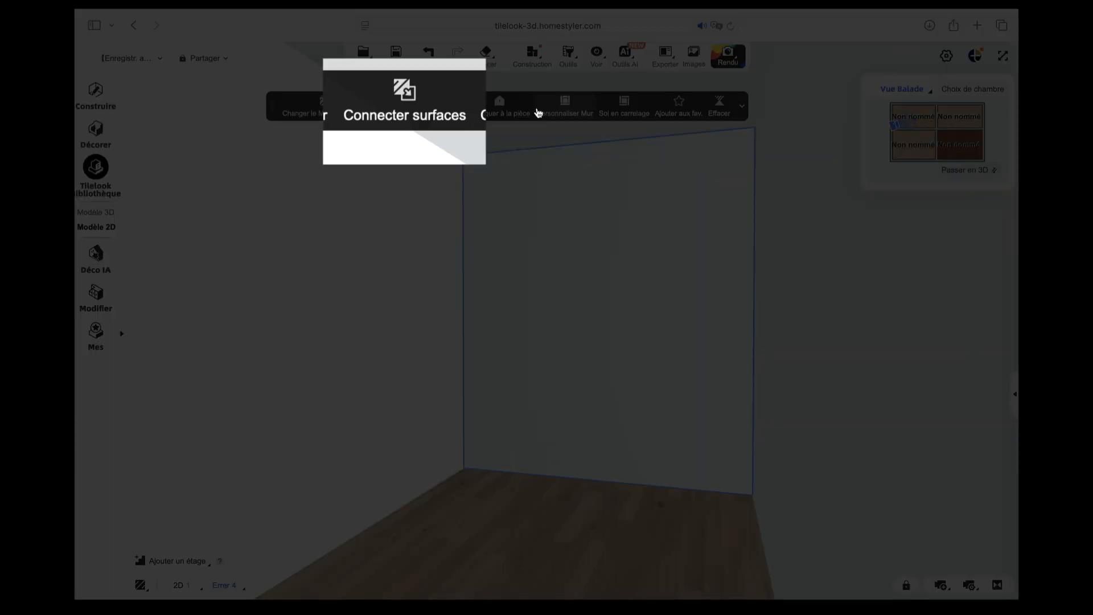
pyautogui.click(415, 108)
pyautogui.click(344, 229)
pyautogui.click(842, 291)
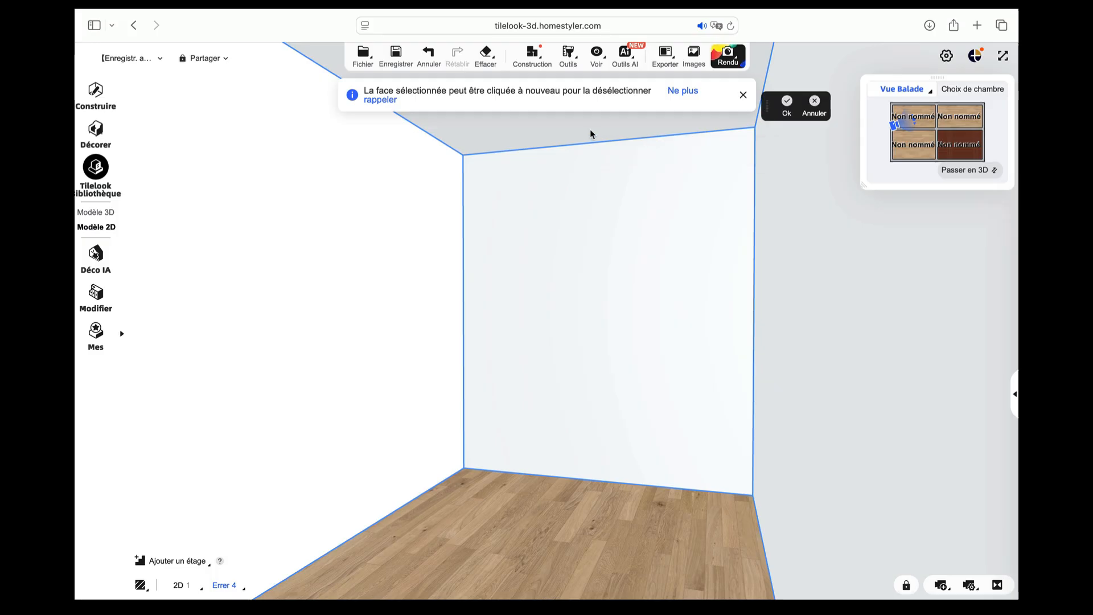
pyautogui.click(786, 104)
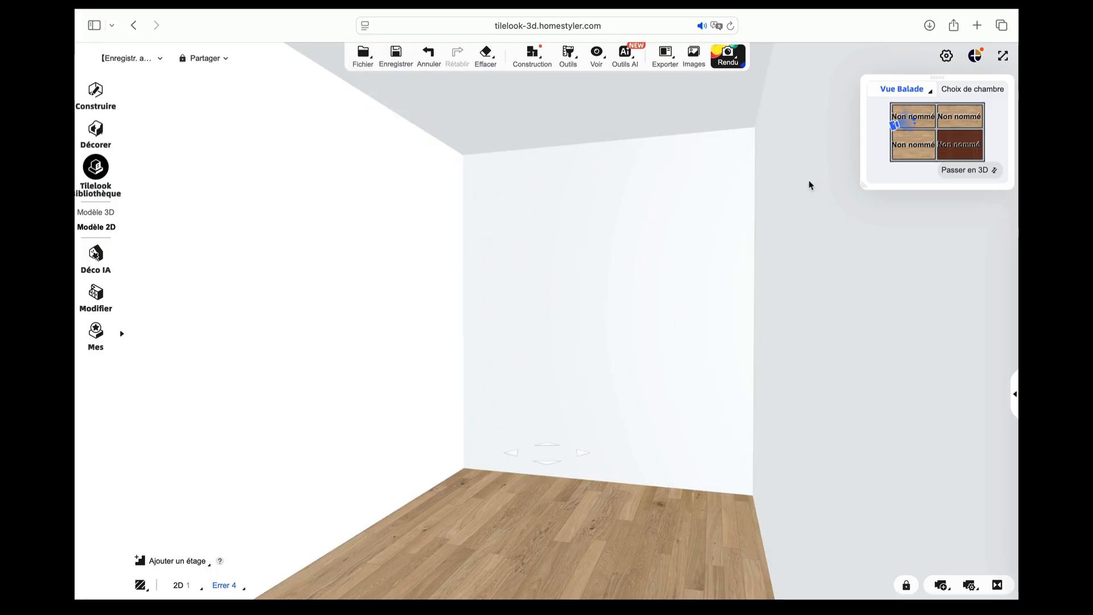
# - Pave the connected walls and ceiling with the grey stone tile from the history and return to the room
pyautogui.click(633, 278)
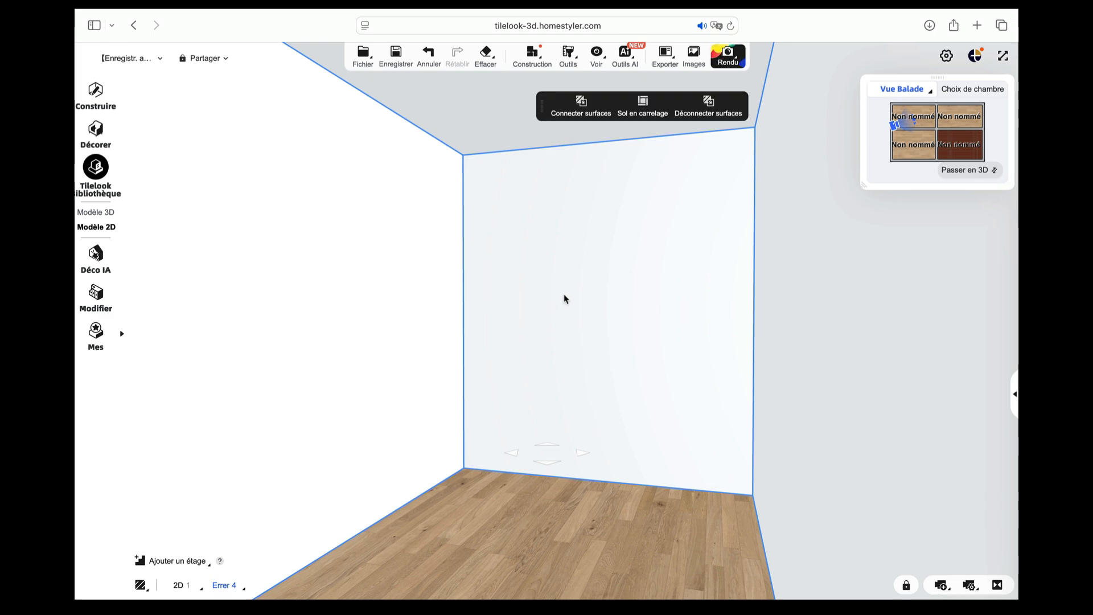
pyautogui.click(646, 107)
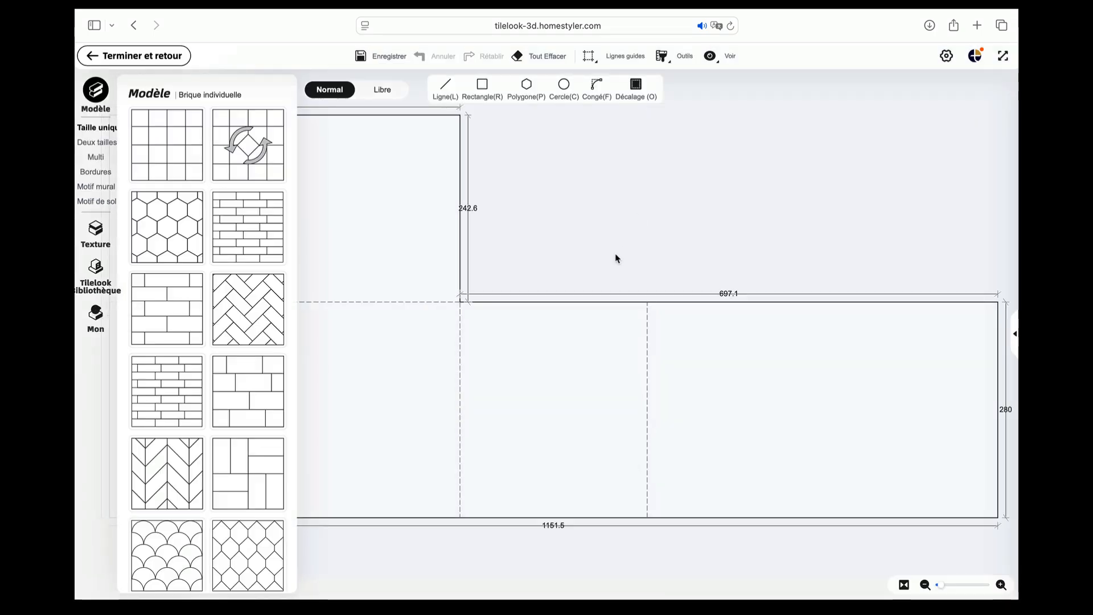
pyautogui.moveTo(696, 260); pyautogui.dragTo(741, 308)
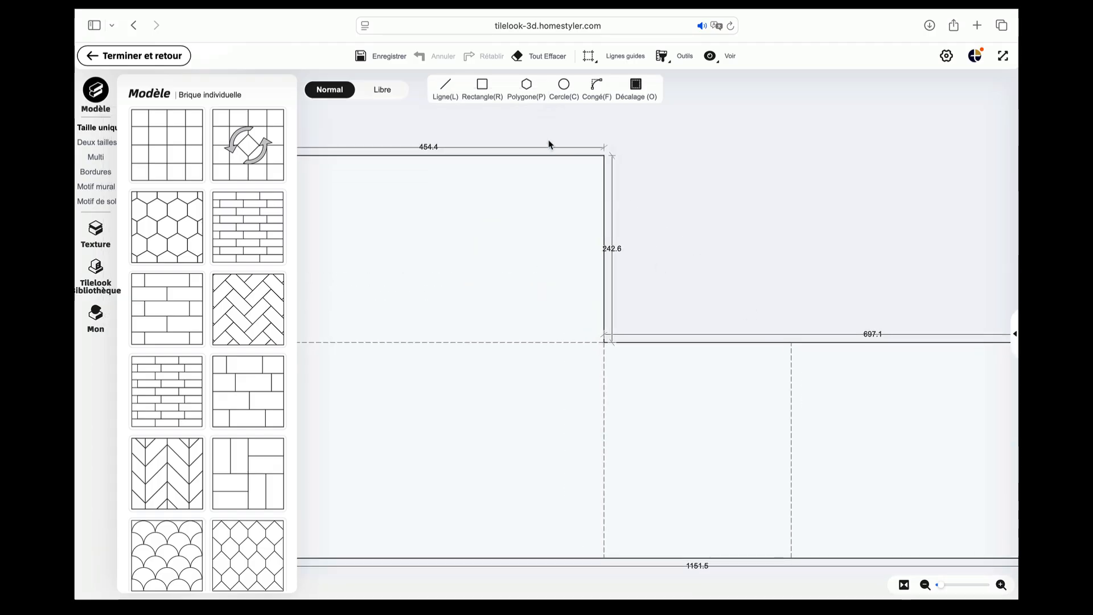
pyautogui.moveTo(941, 585); pyautogui.dragTo(934, 586)
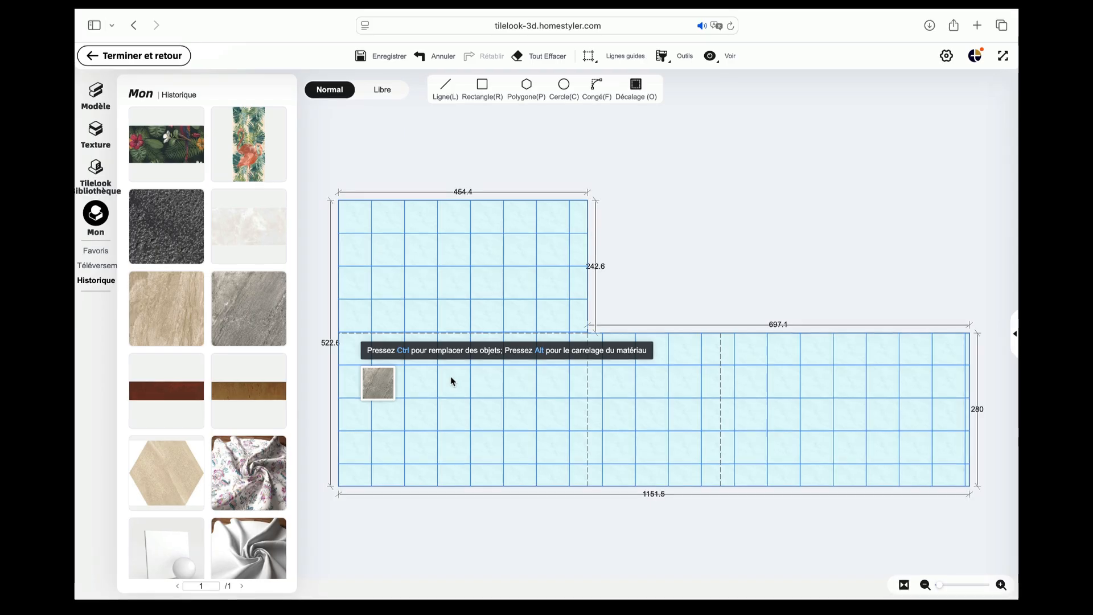
pyautogui.moveTo(603, 373); pyautogui.dragTo(605, 374)
pyautogui.click(758, 221)
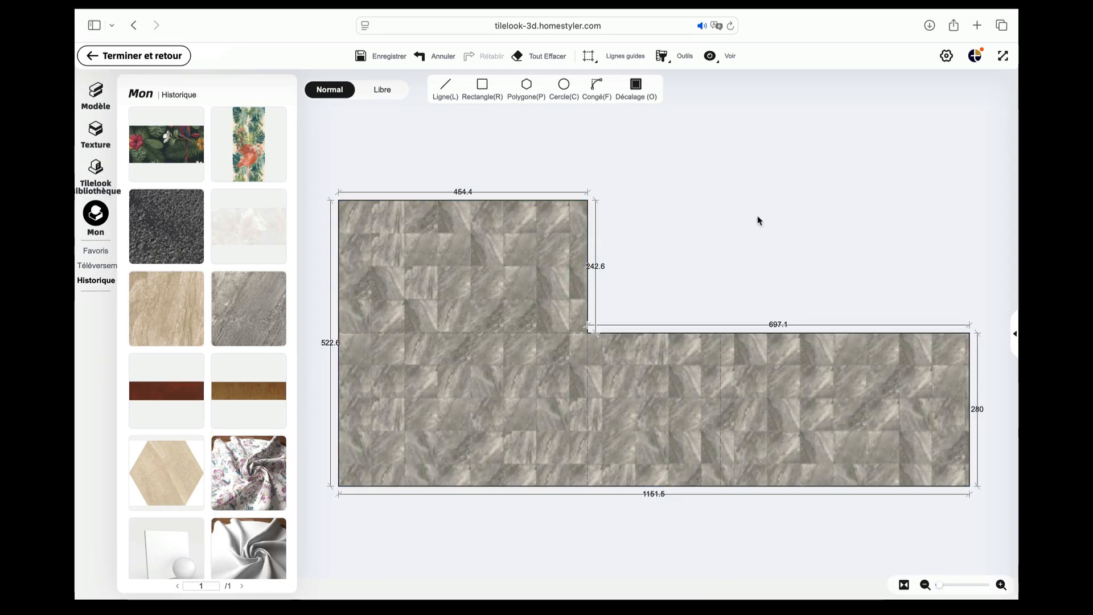
pyautogui.click(168, 56)
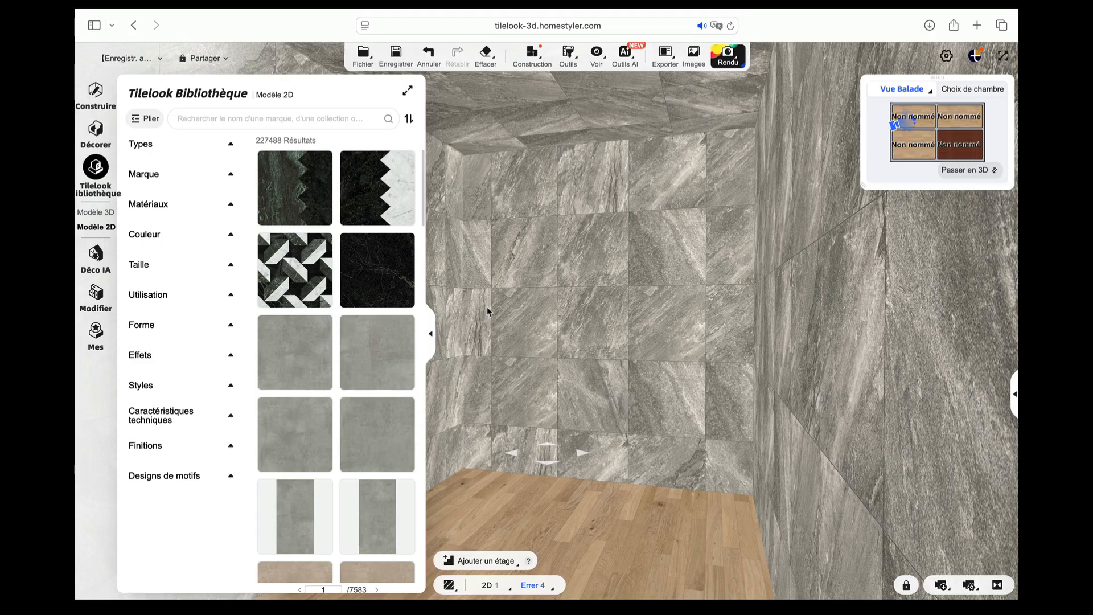
pyautogui.click(433, 333)
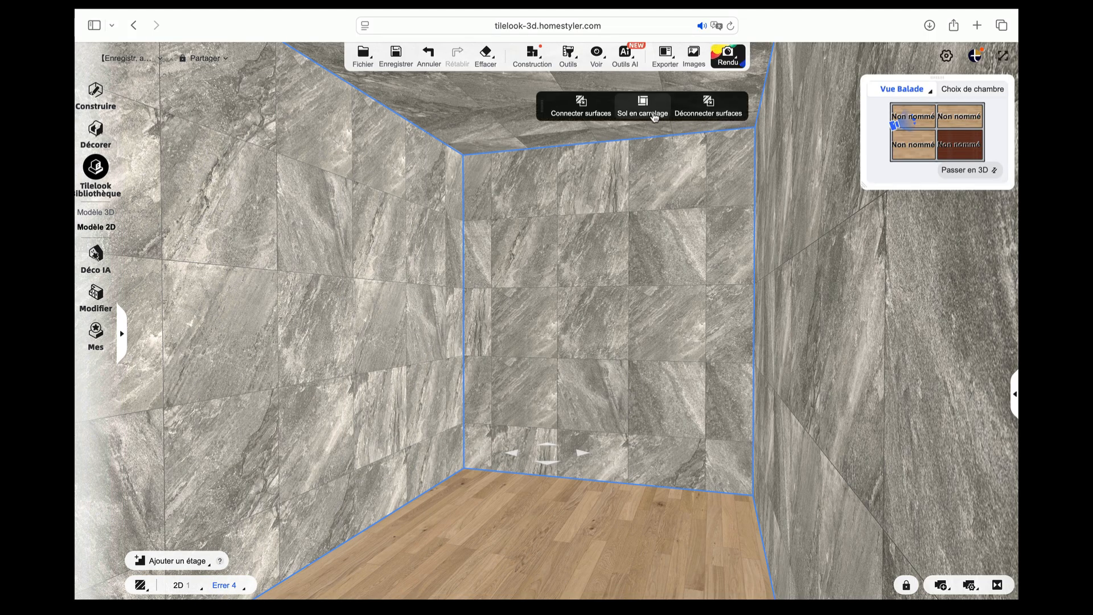
# - Disconnect the joined surfaces and clear the grey stone tiles from the walls and ceiling
pyautogui.click(704, 104)
pyautogui.click(639, 205)
pyautogui.click(703, 112)
pyautogui.click(439, 234)
pyautogui.click(923, 447)
pyautogui.click(925, 454)
pyautogui.click(983, 480)
pyautogui.click(677, 111)
pyautogui.click(996, 137)
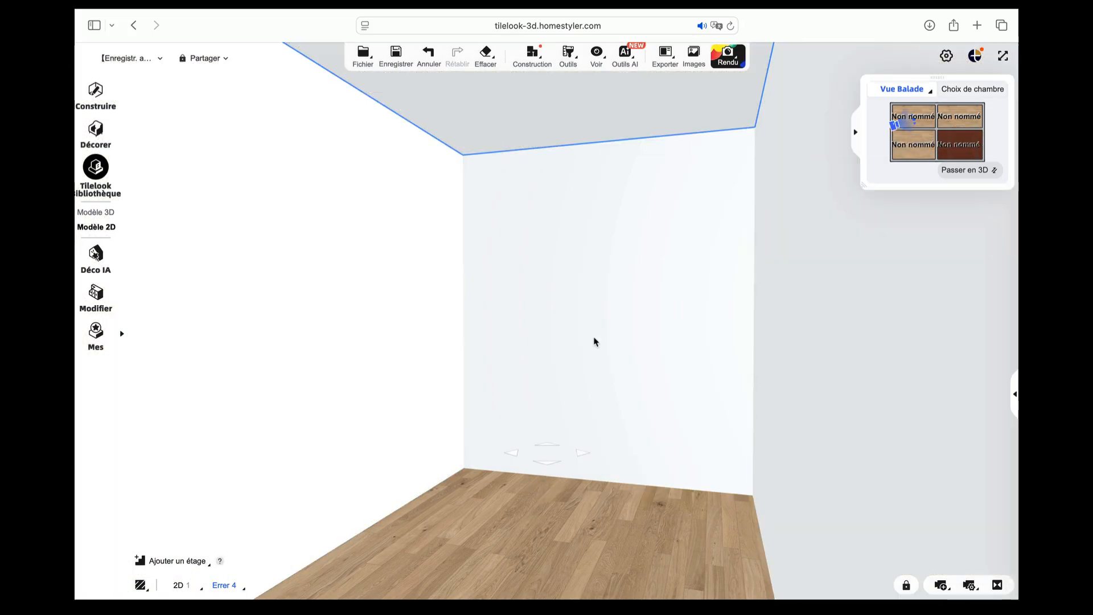
# - Open the back wall for tiling and draw a rectangle about 73 × 130 cm standing on its lower edge
pyautogui.click(627, 275)
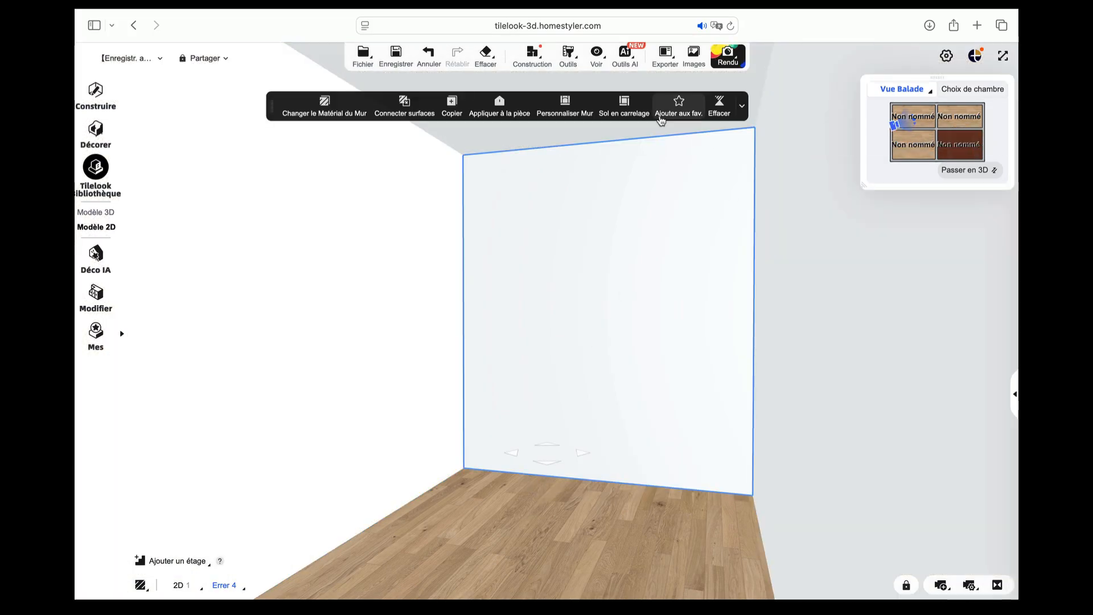
pyautogui.click(624, 105)
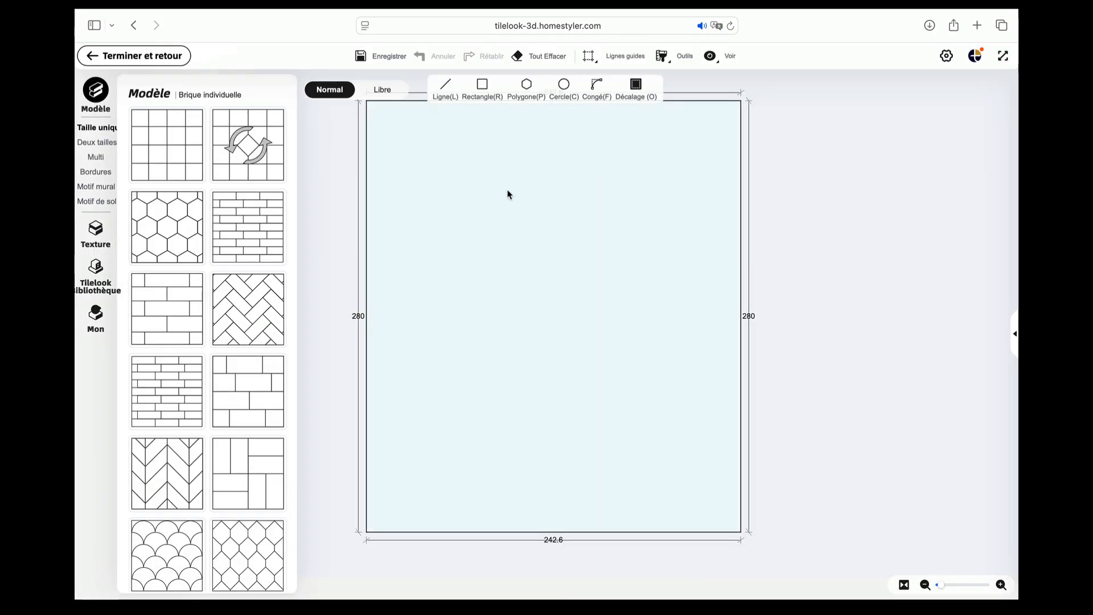
pyautogui.click(483, 90)
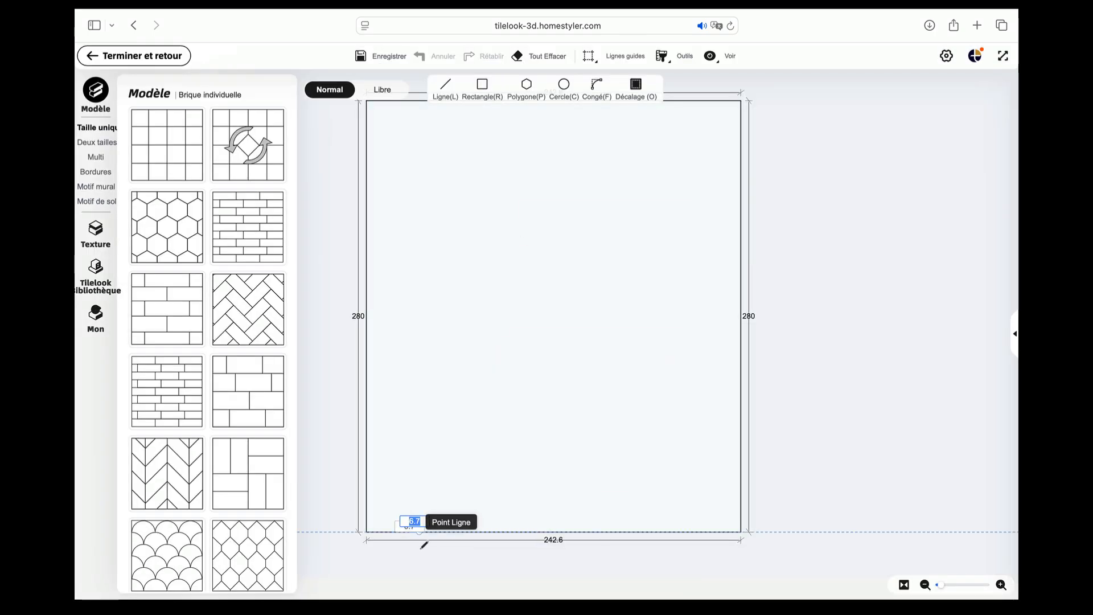
pyautogui.click(410, 532)
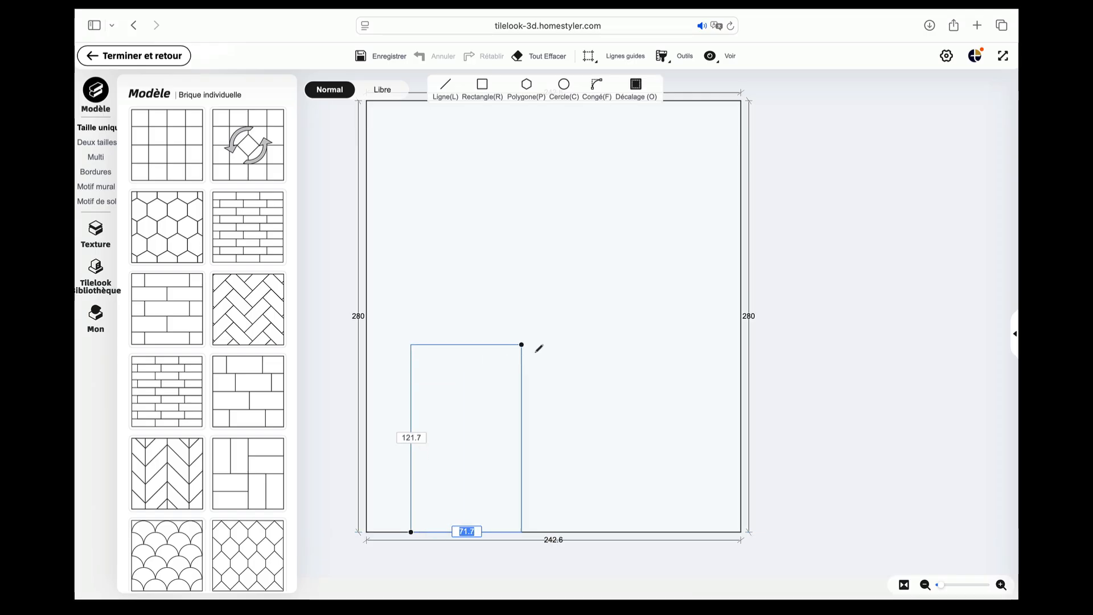
pyautogui.click(525, 331)
# - Set the distance between the rectangle and the wall's left edge to 24.5 cm
pyautogui.click(391, 430)
pyautogui.write('24.5')
pyautogui.press('Return')
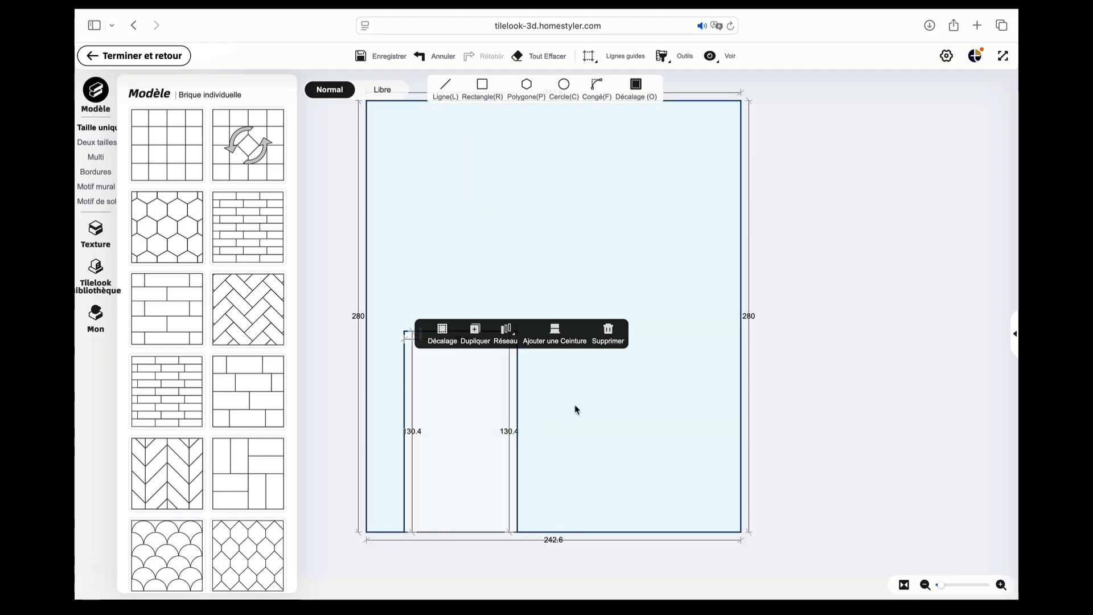
pyautogui.click(470, 347)
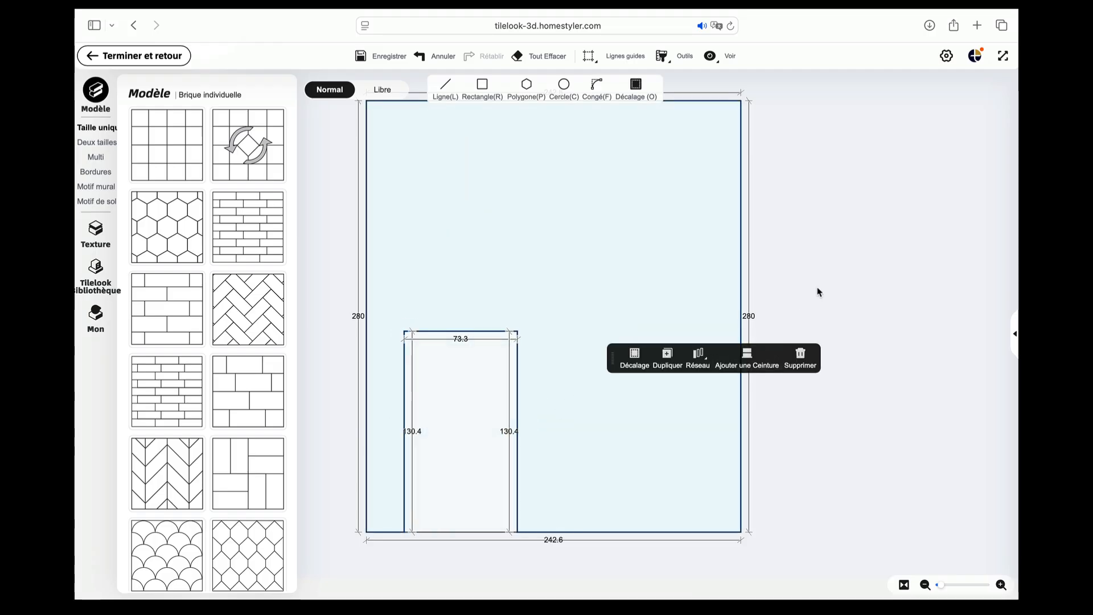
# - Try the hexagonal laying pattern inside the drawn rectangle and undo it
pyautogui.moveTo(166, 227); pyautogui.dragTo(451, 396)
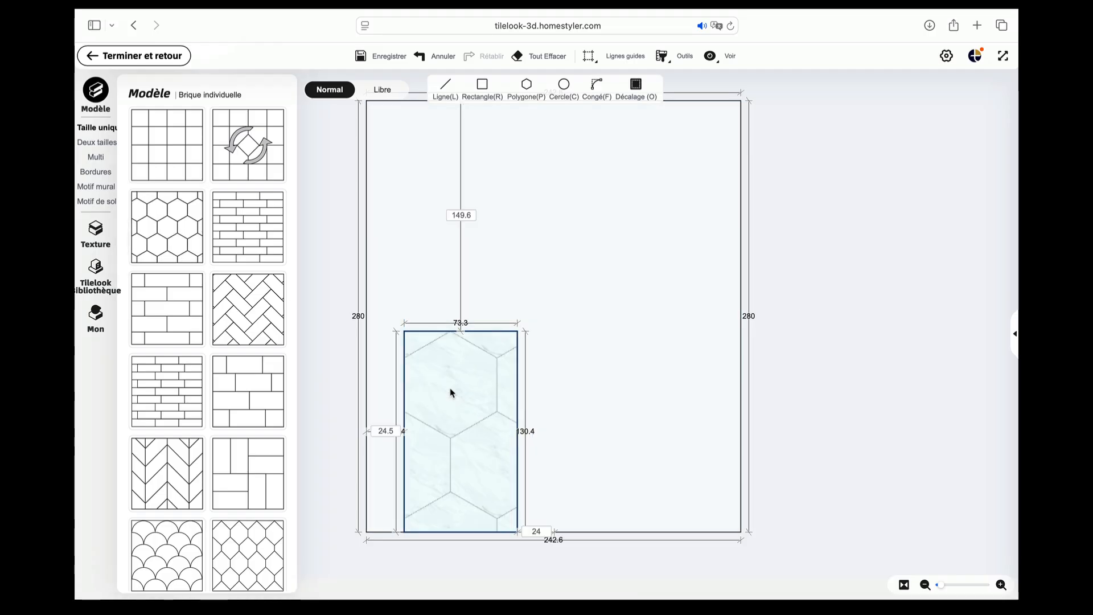
pyautogui.click(478, 424)
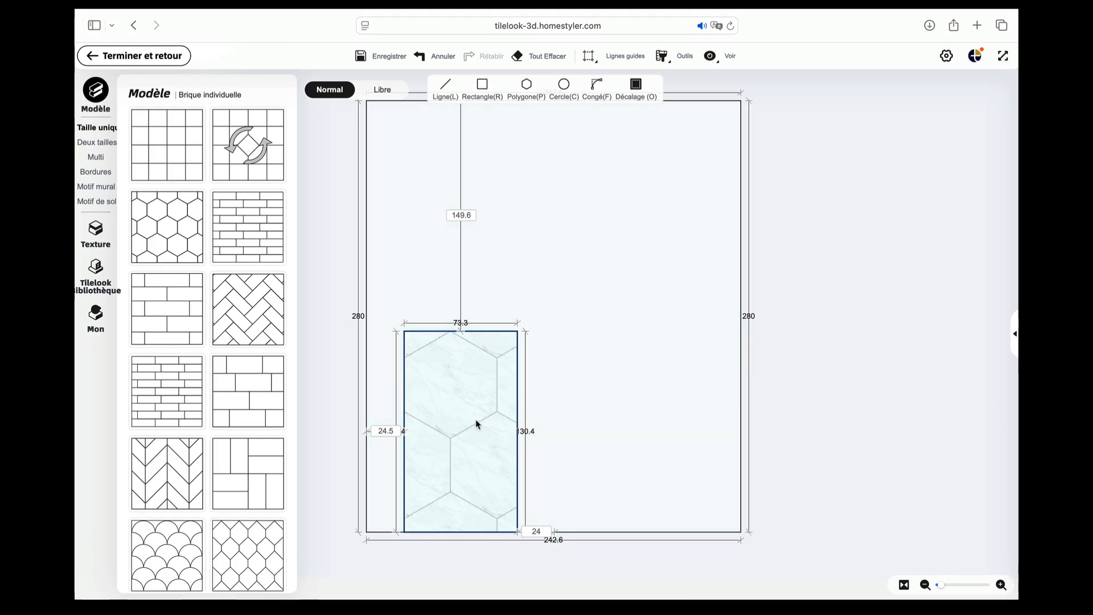
pyautogui.press('BackSpace')
pyautogui.click(428, 57)
pyautogui.click(428, 57)
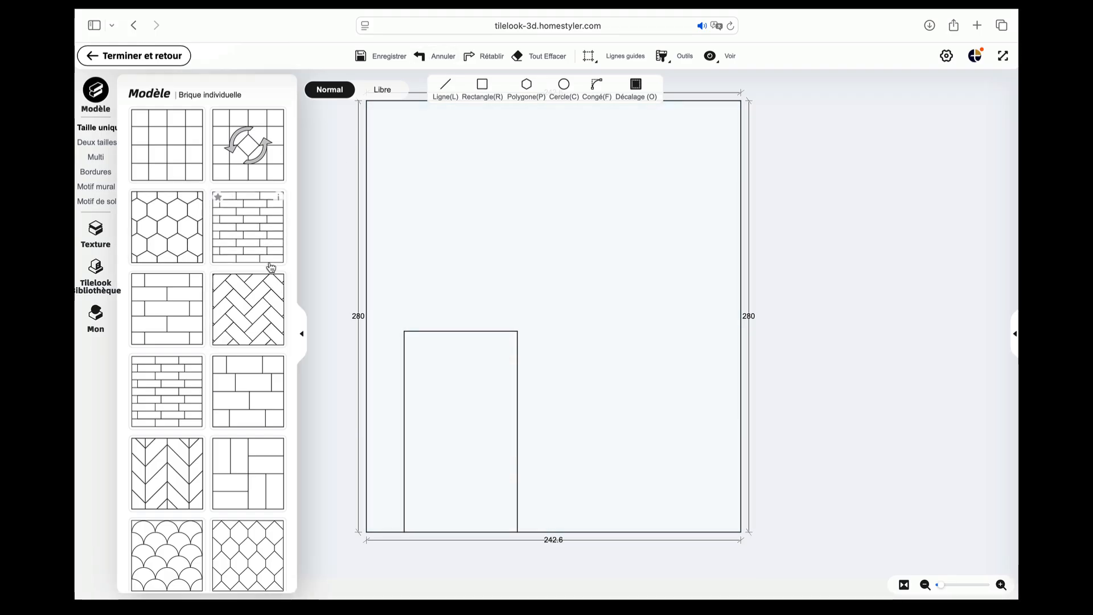
# - Fill the drawn rectangle with the basket-weave pattern and the surrounding wall area with the triangle pattern
pyautogui.scroll(-5, 263, 280)
pyautogui.moveTo(263, 280); pyautogui.dragTo(446, 392)
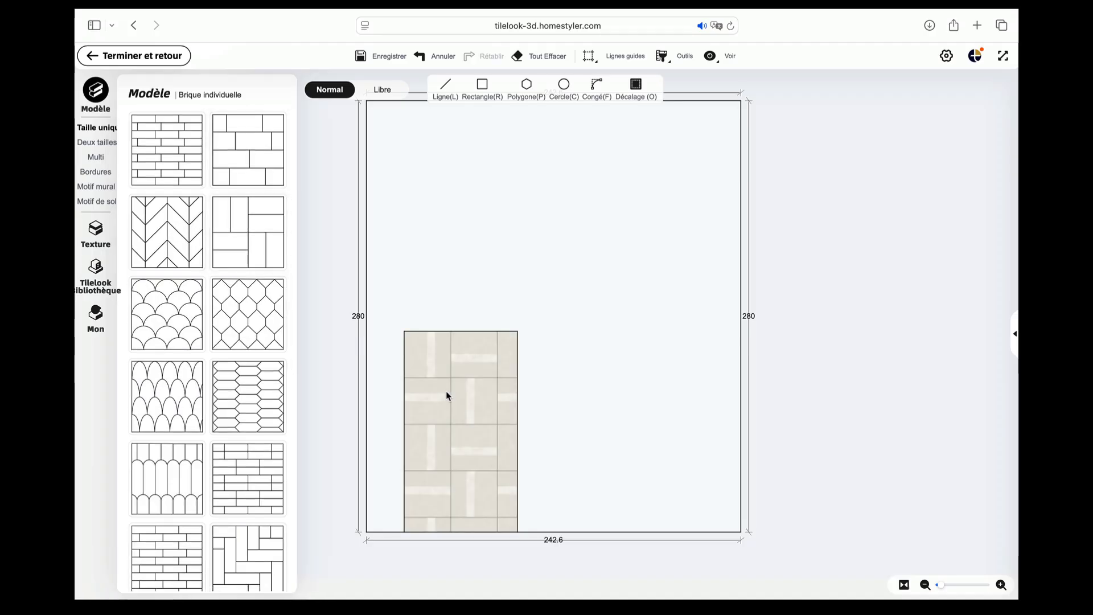
pyautogui.click(466, 302)
pyautogui.moveTo(248, 232); pyautogui.dragTo(440, 253)
pyautogui.click(436, 56)
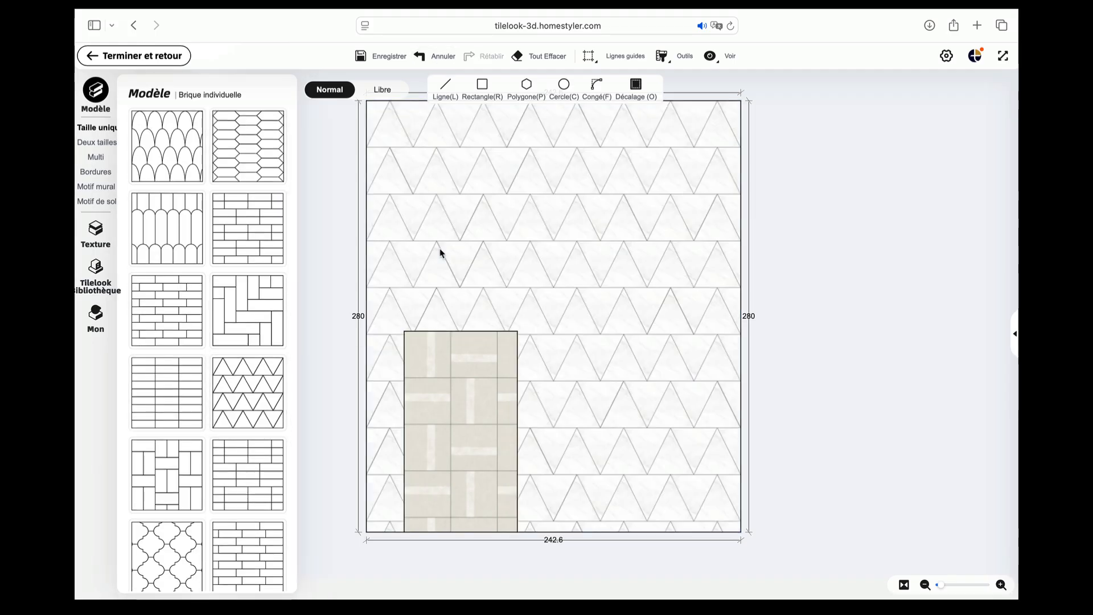